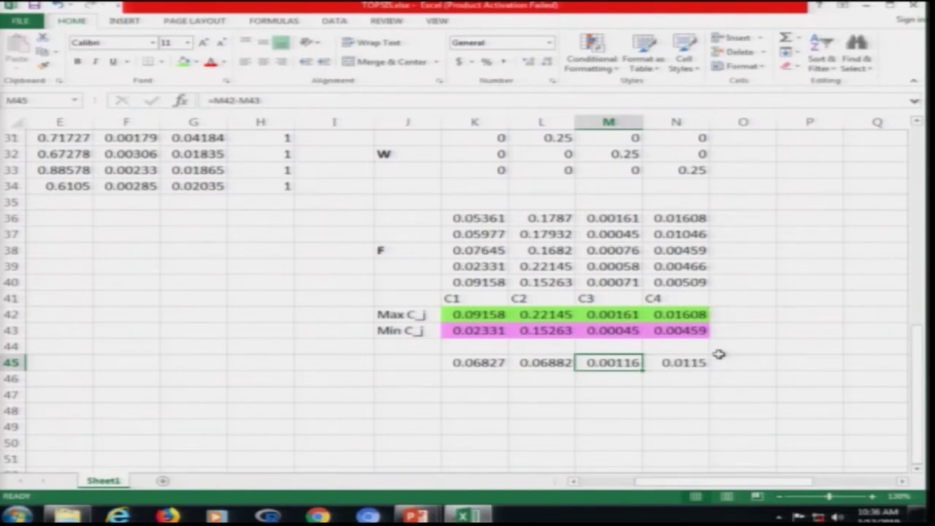
- Start a formula in cell P36 with the C1 term =K30*(K42-K36)/(K42-K43)
key("Right")
key("Right")
key("Right")
key("Up")
key("Up")
key("Up")
key("Up")
key("Up")
key("Up")
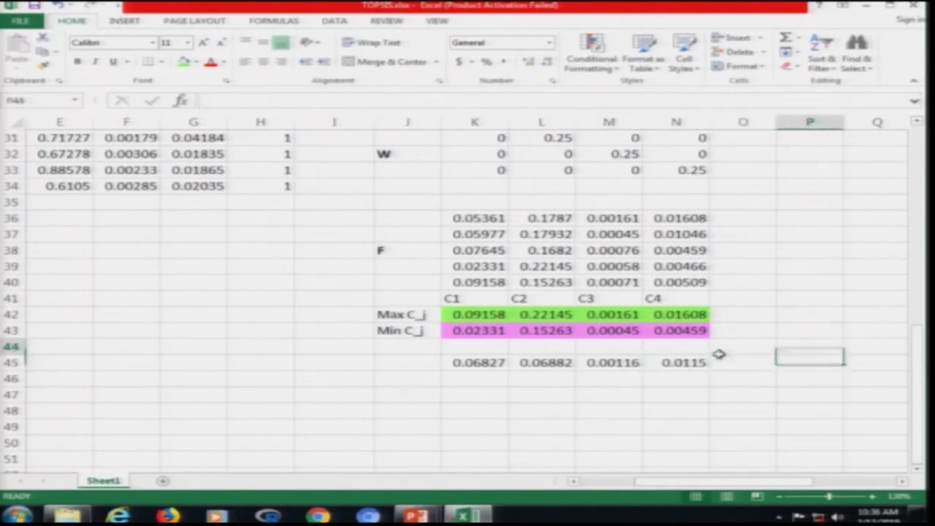
key("Up")
key("Up")
key("Up")
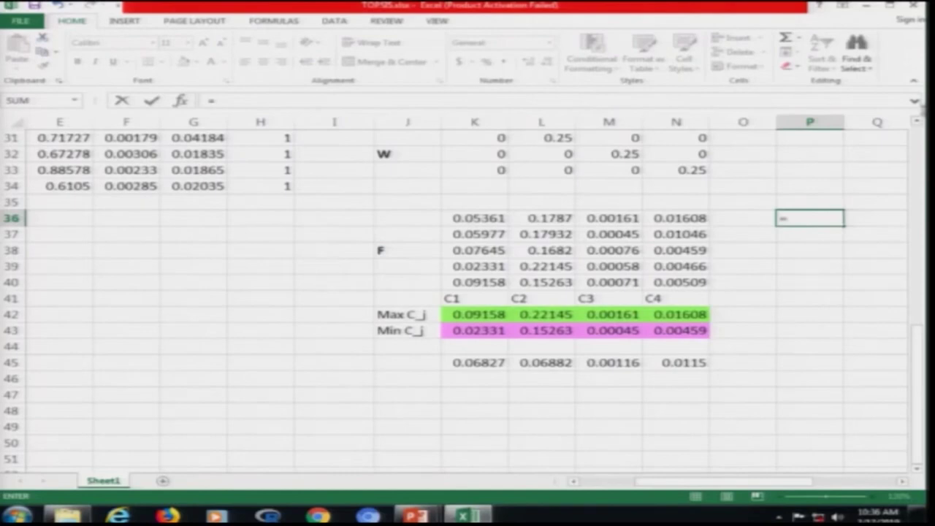
left_click(919, 122)
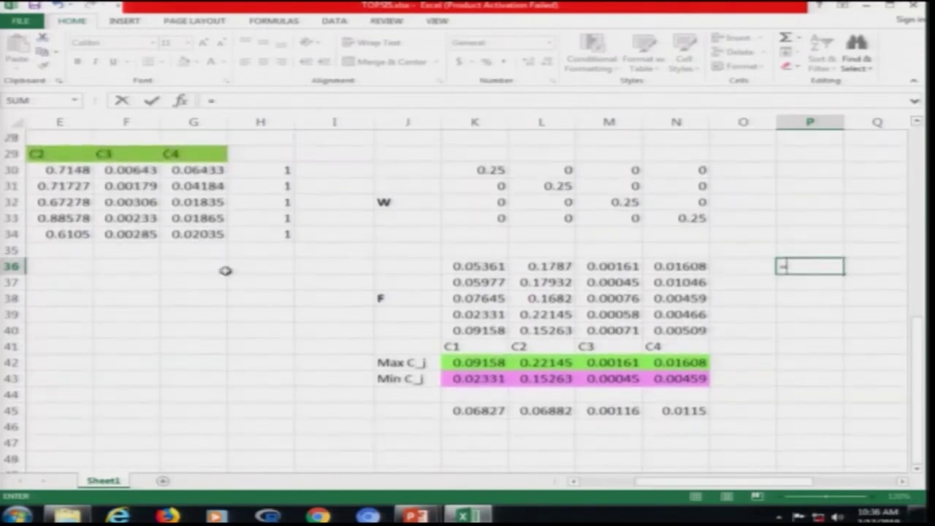
left_click(473, 168)
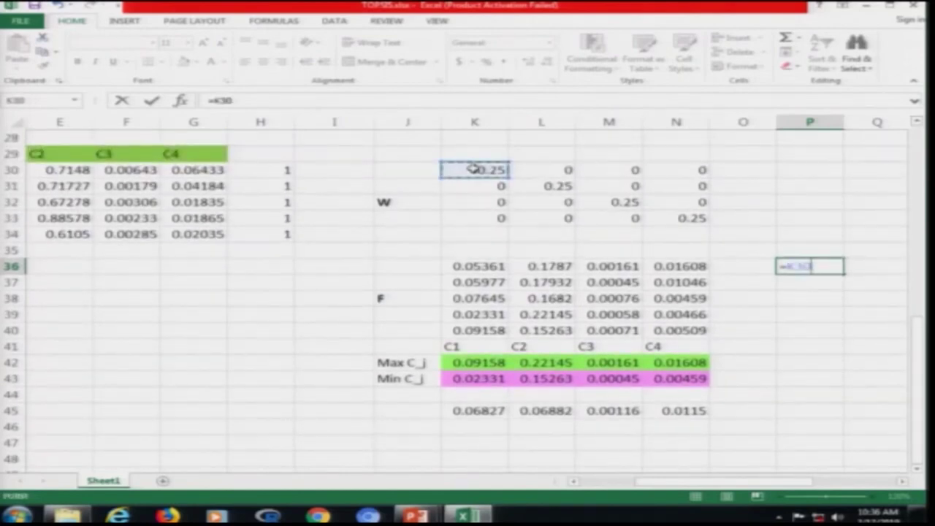
type("*(")
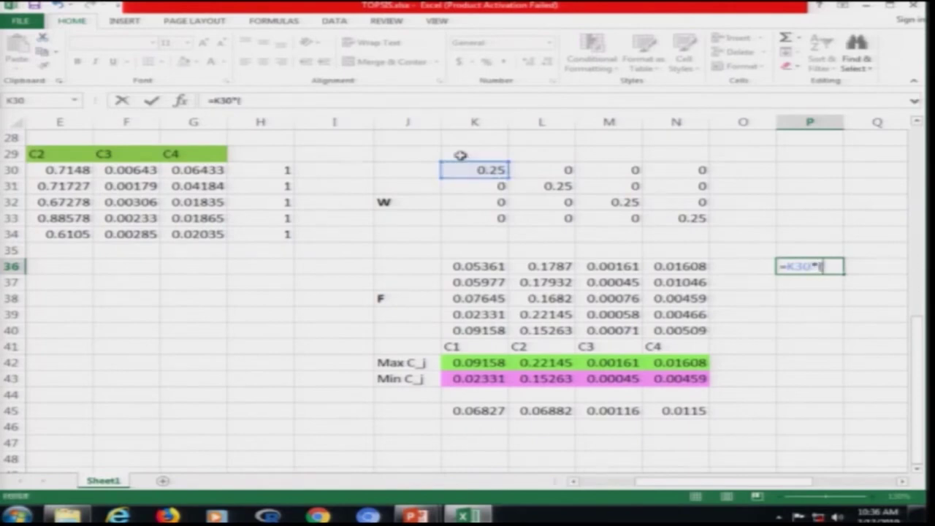
left_click(474, 363)
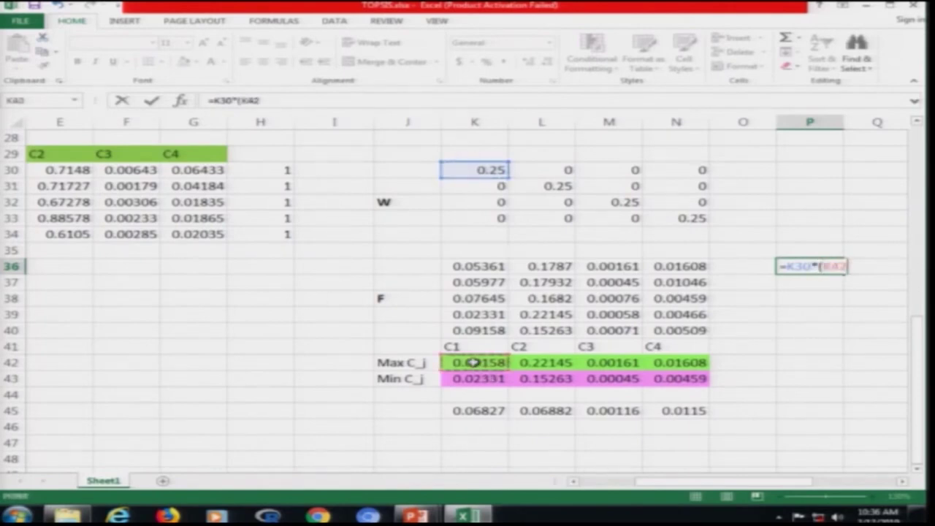
type("-")
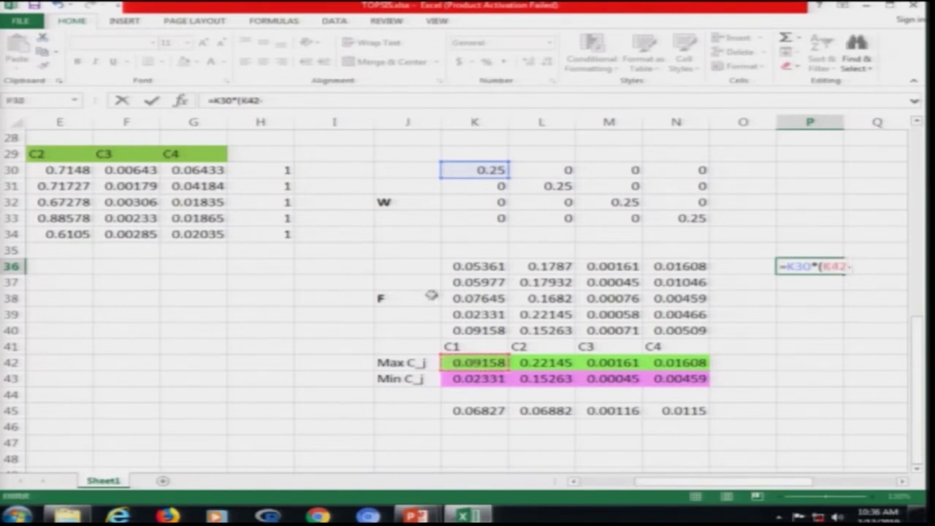
left_click(471, 266)
type(")/")
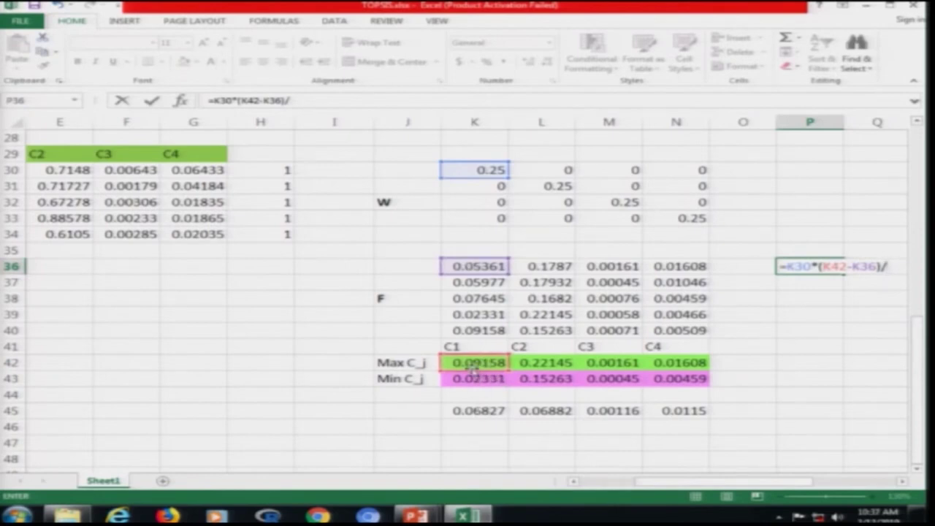
type("(")
left_click(465, 365)
type("-")
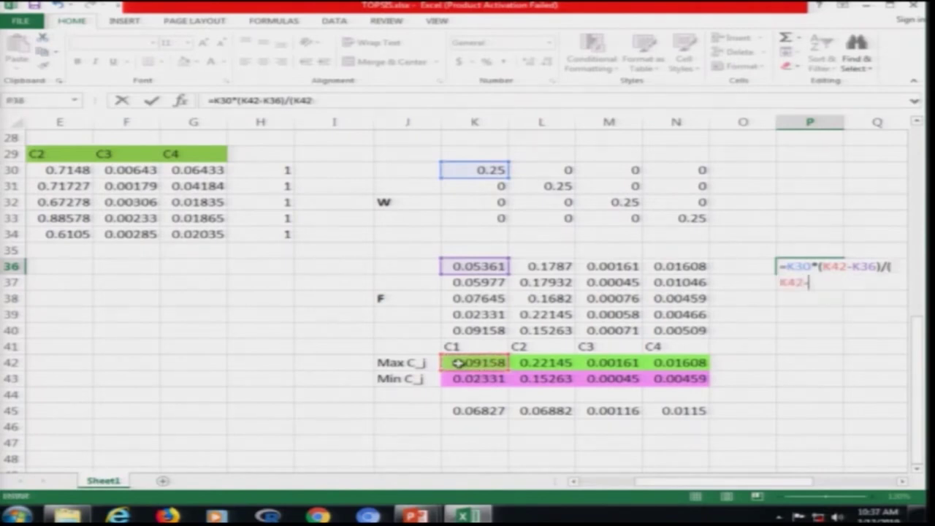
left_click(479, 379)
type(")")
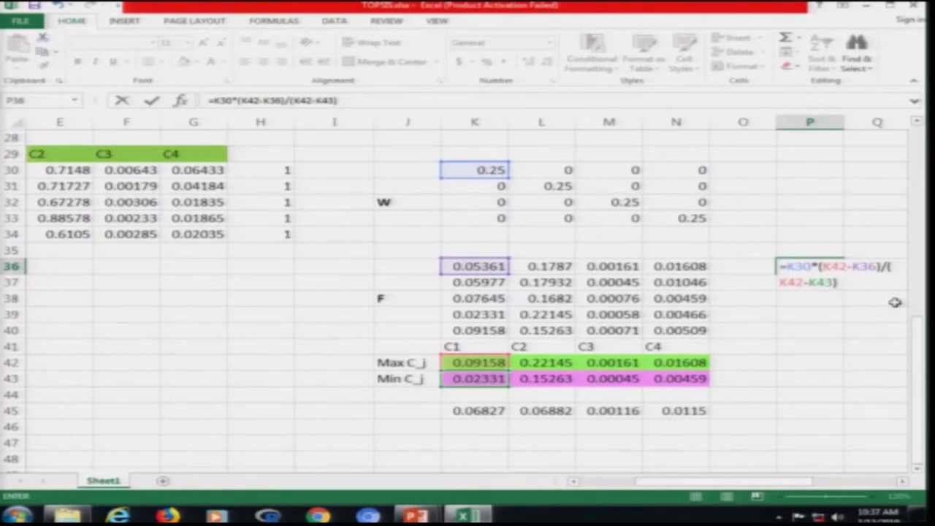
- Add the C2 term +L31*(L42-L36)/(L42-L43) to the formula in P36
type("+")
left_click(542, 184)
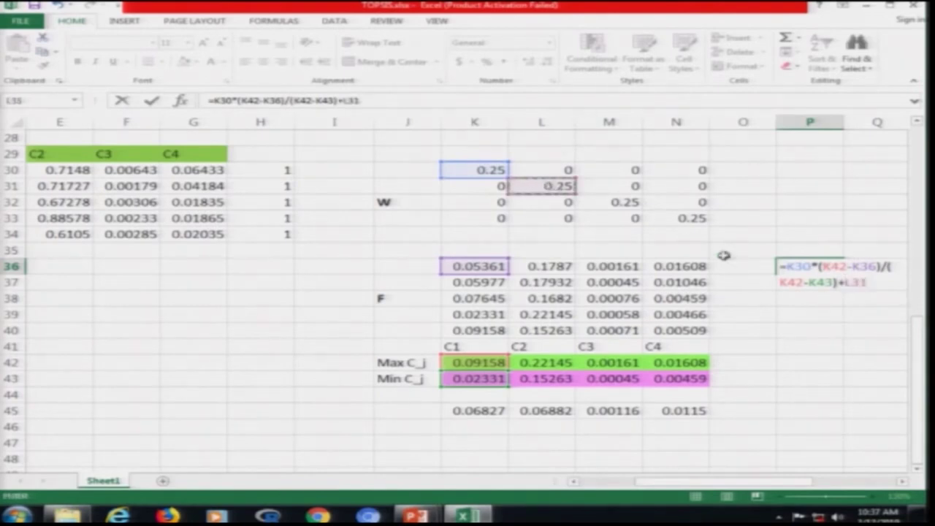
type("*")
left_click(537, 363)
key("BackSpace")
key("BackSpace")
key("BackSpace")
type("(")
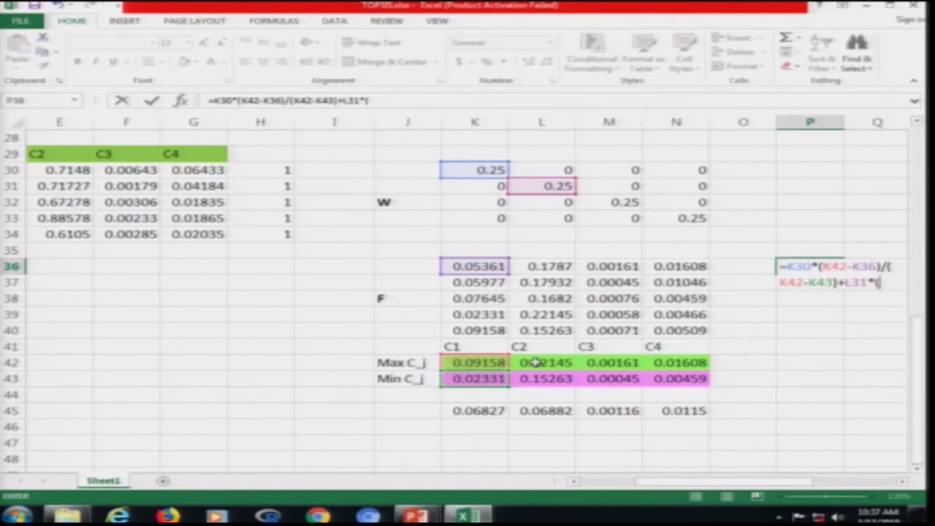
left_click(527, 364)
type("-")
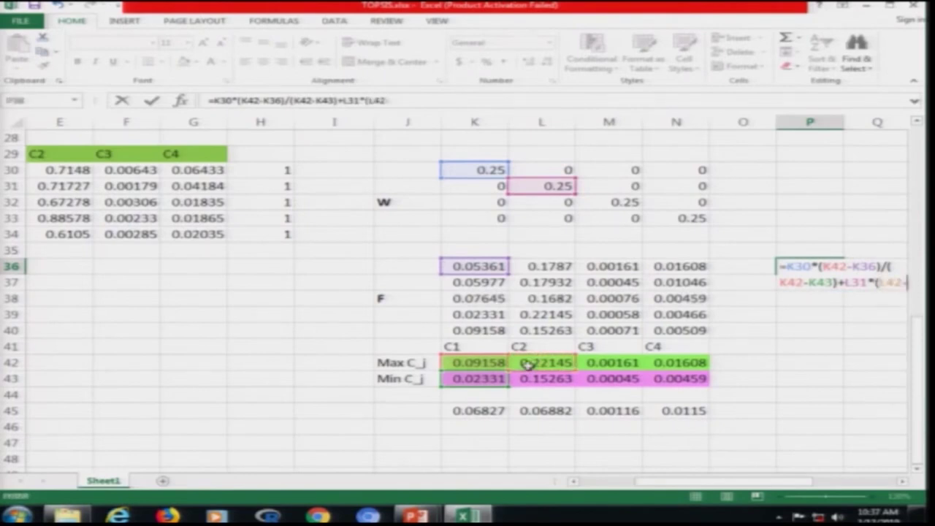
left_click(537, 265)
type(")/(")
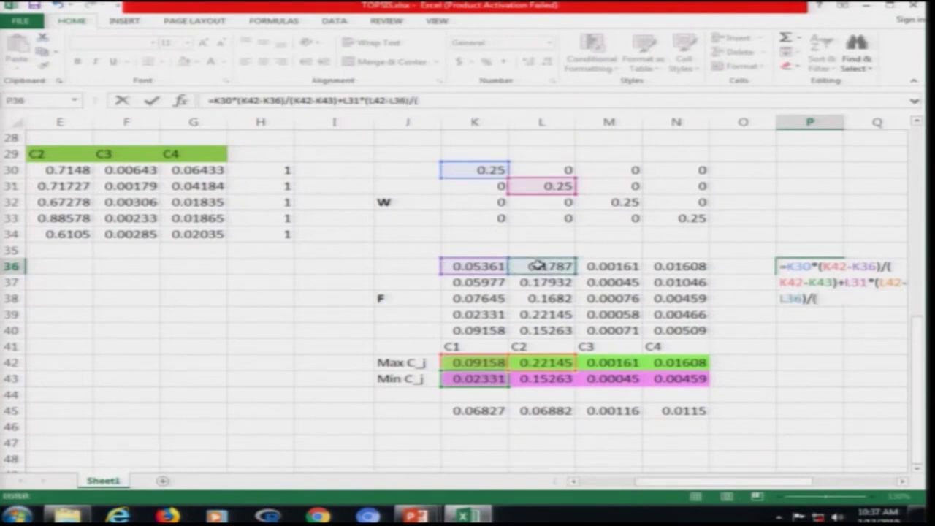
left_click(547, 360)
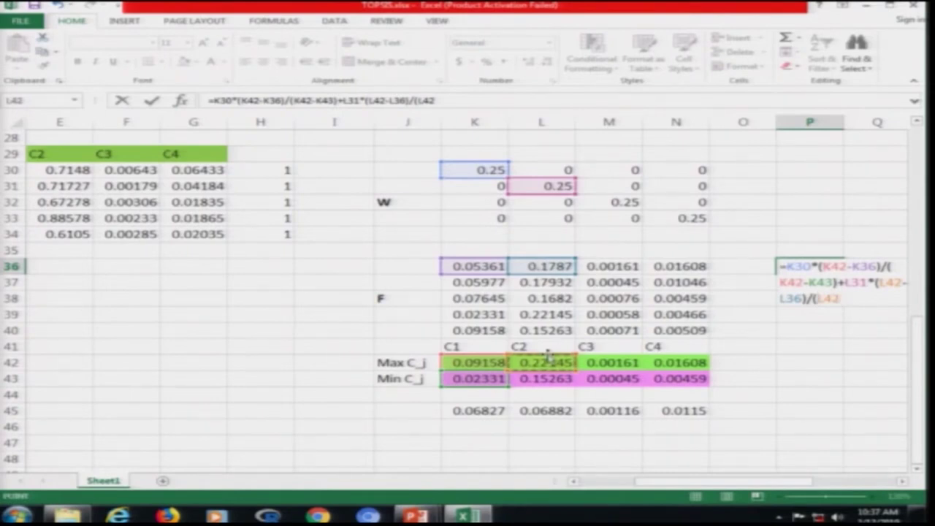
type("-")
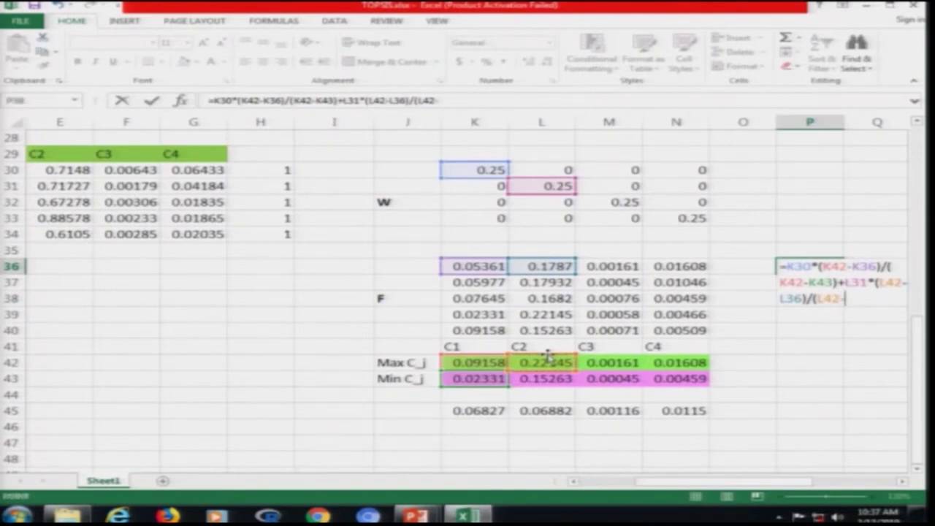
left_click(533, 377)
type(")")
- Append the C3 term +0.25*(M42-M36)/(M42-M43) and a trailing plus sign to the P36 formula
type("+0")
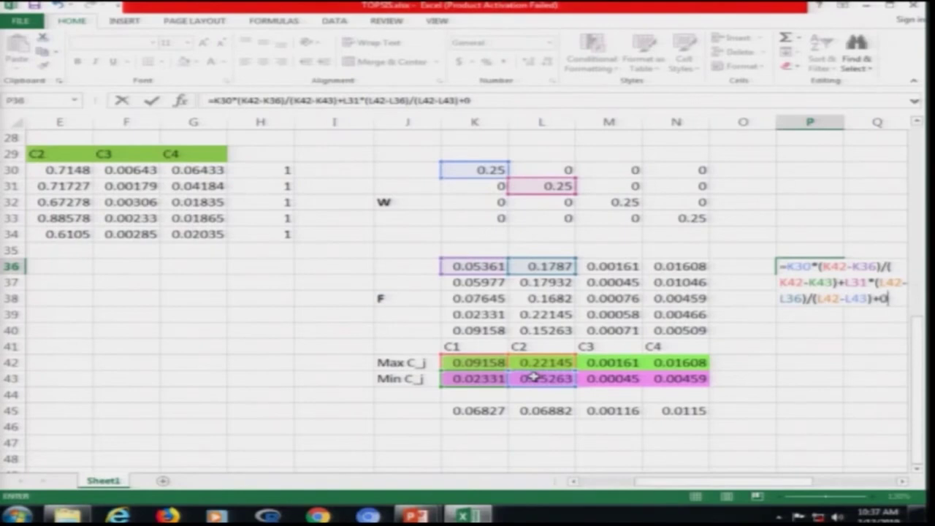
type(".25*")
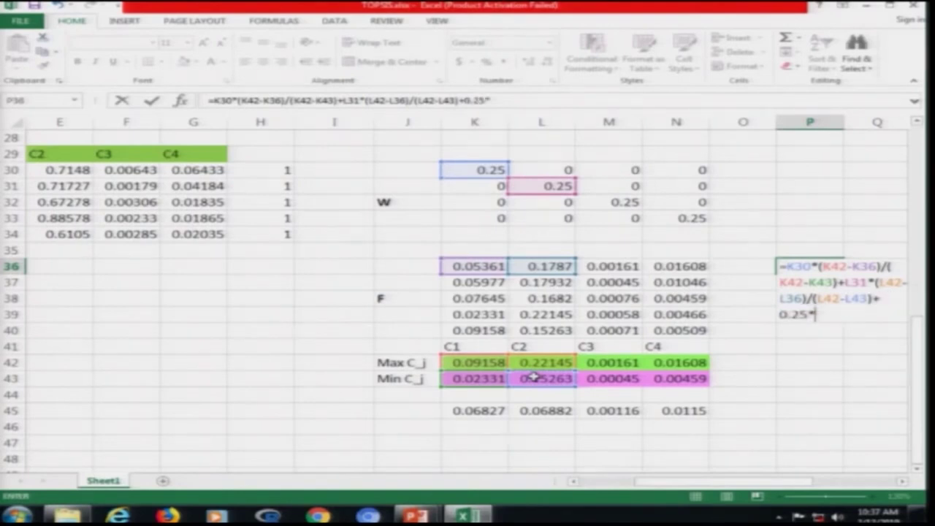
type("(")
left_click(608, 363)
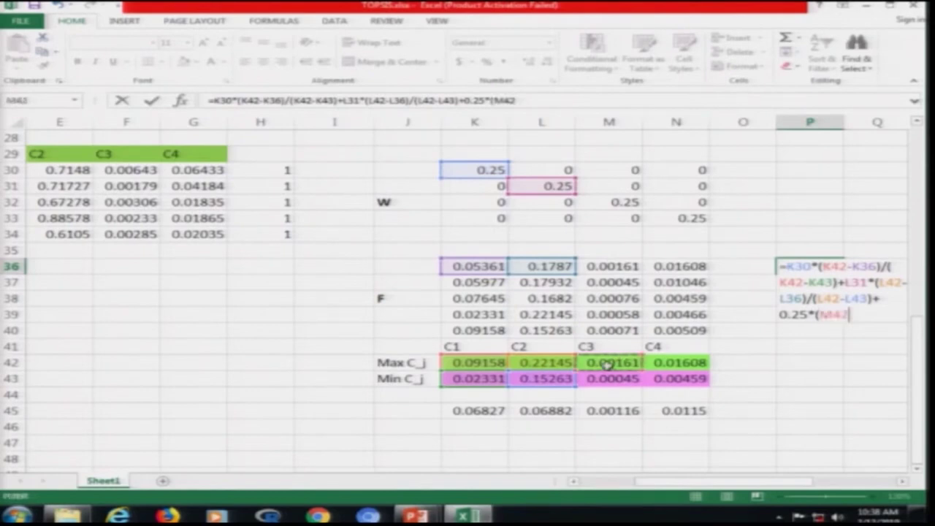
type("-")
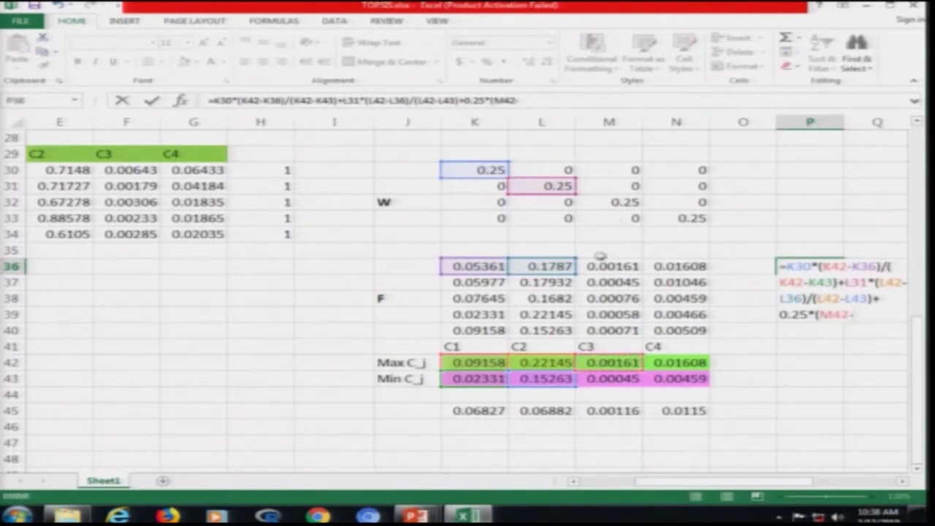
left_click(600, 266)
type(")/(")
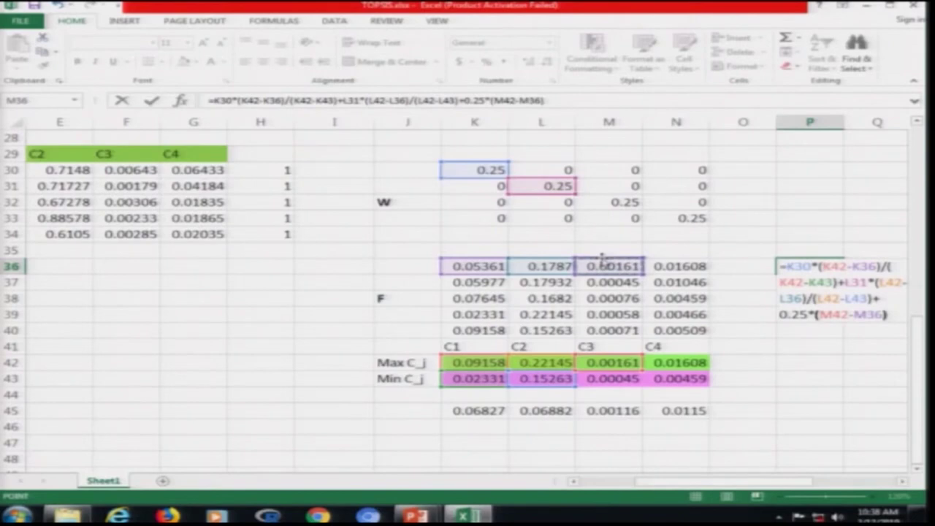
left_click(599, 358)
type("-")
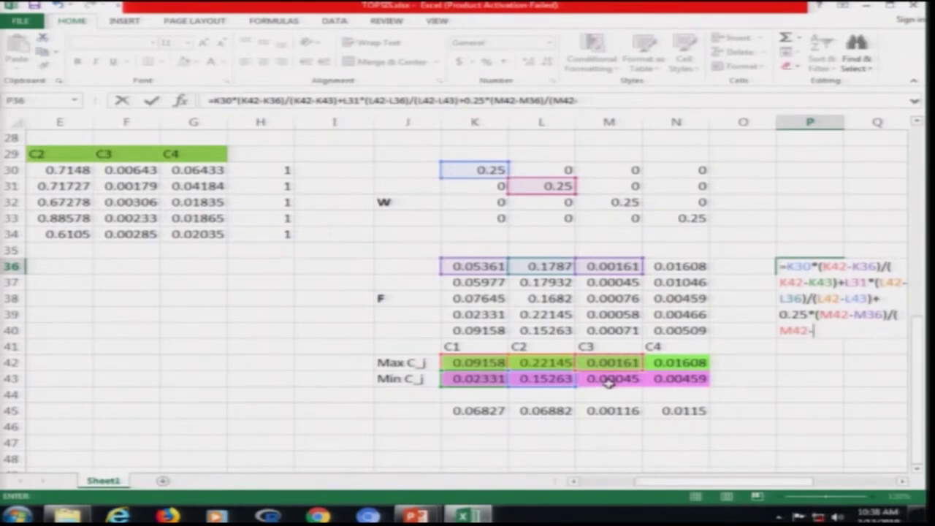
left_click(608, 380)
type(")+")
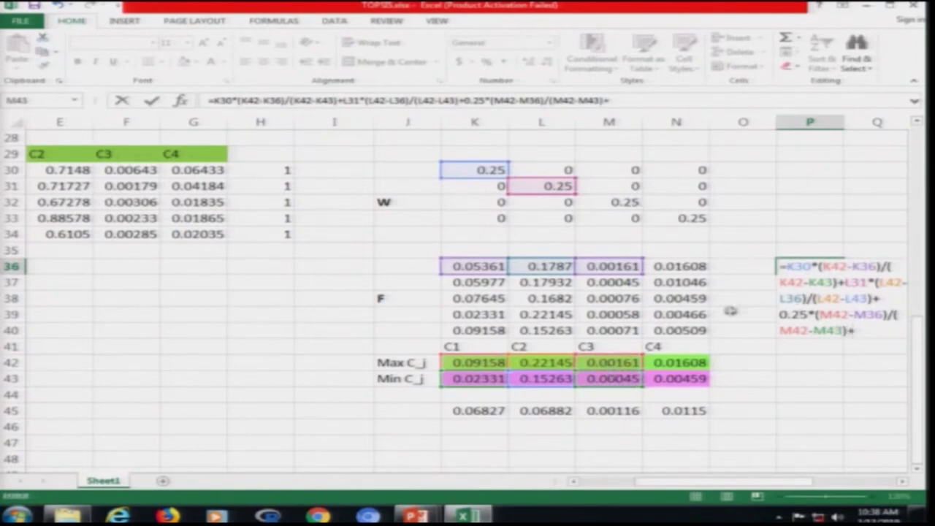
- Replace the constant 0.25 in the formula's C3 term with a reference to weight cell M32
left_click(807, 315)
key("shift+Left")
key("shift+Left")
key("shift+Left")
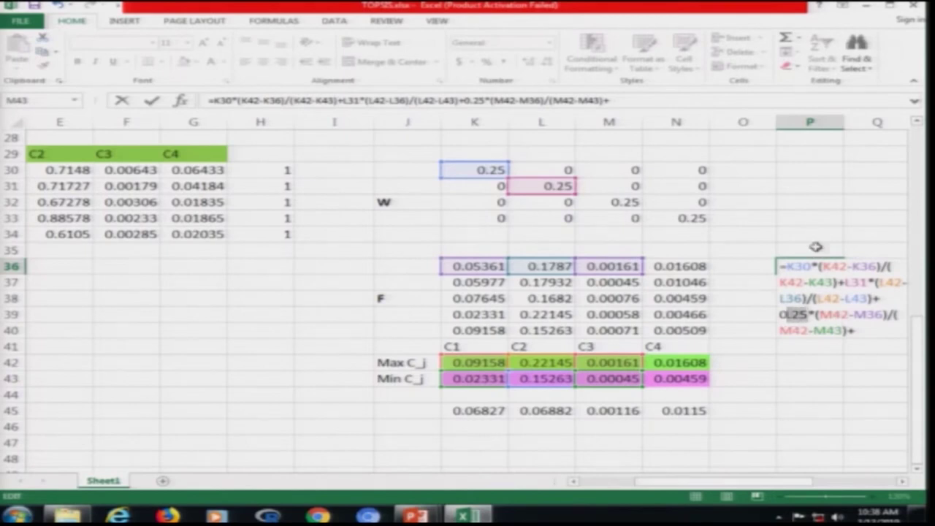
key("shift+Left")
type("M32")
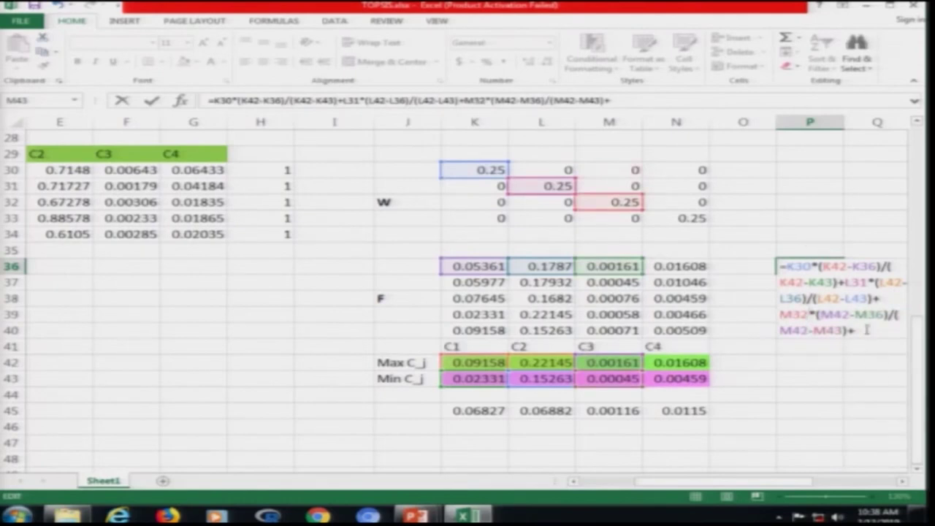
- Append the C4 term N33*(N42-N36)/(N42-N43 to the P36 formula and try to enter it
left_click(687, 217)
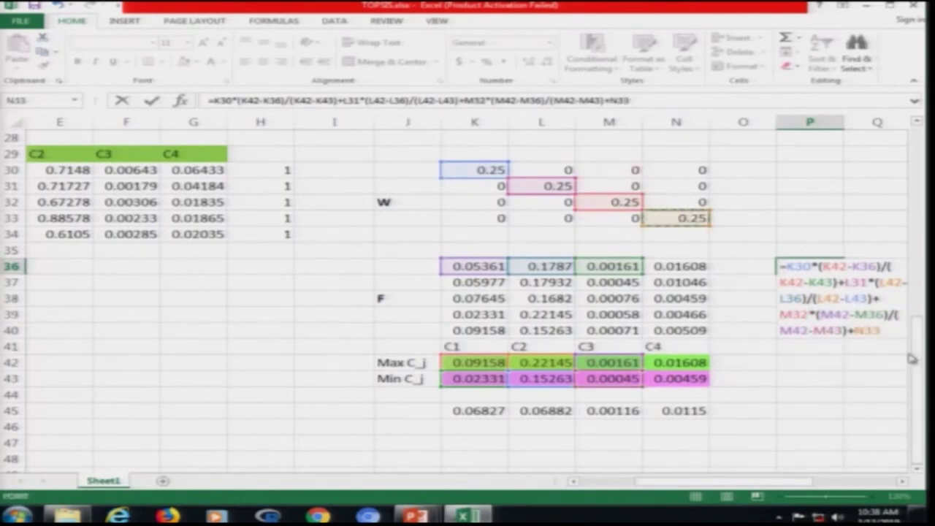
type("*(")
left_click(706, 361)
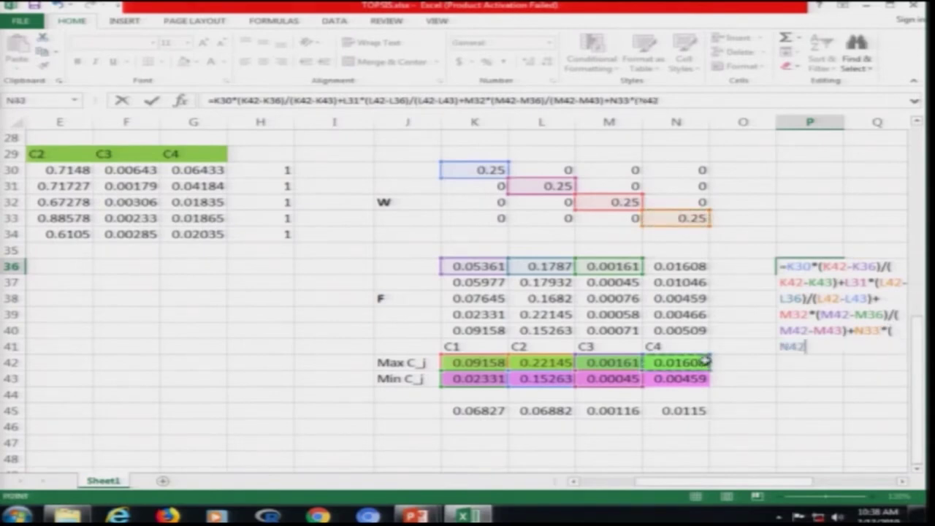
type("-")
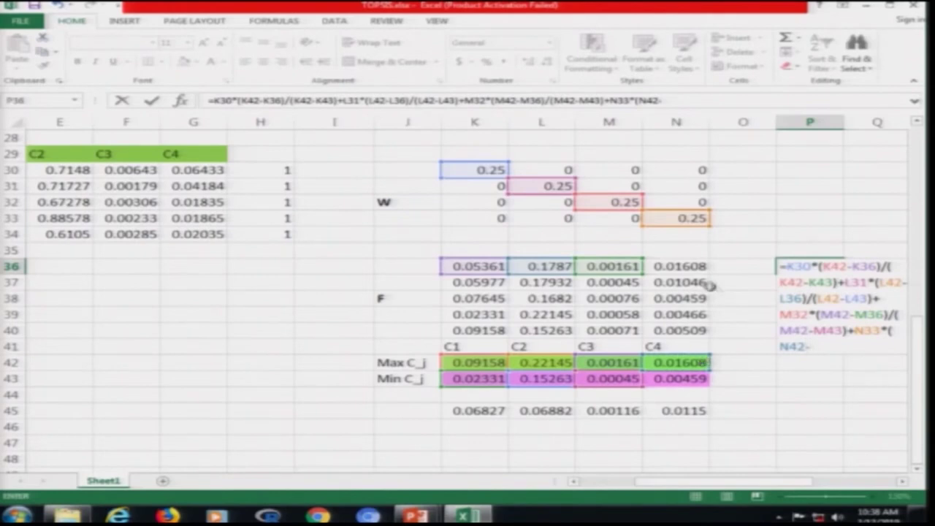
left_click(673, 266)
type(")/(")
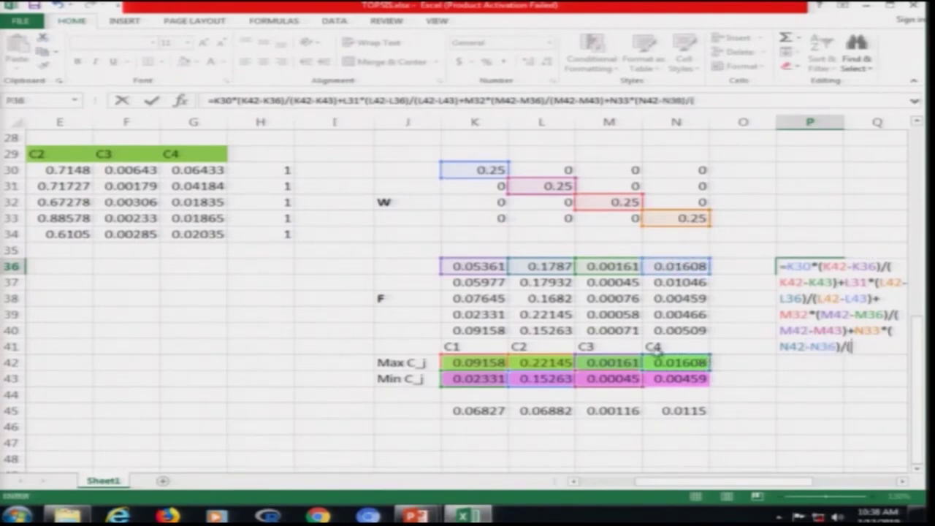
left_click(673, 361)
type("-")
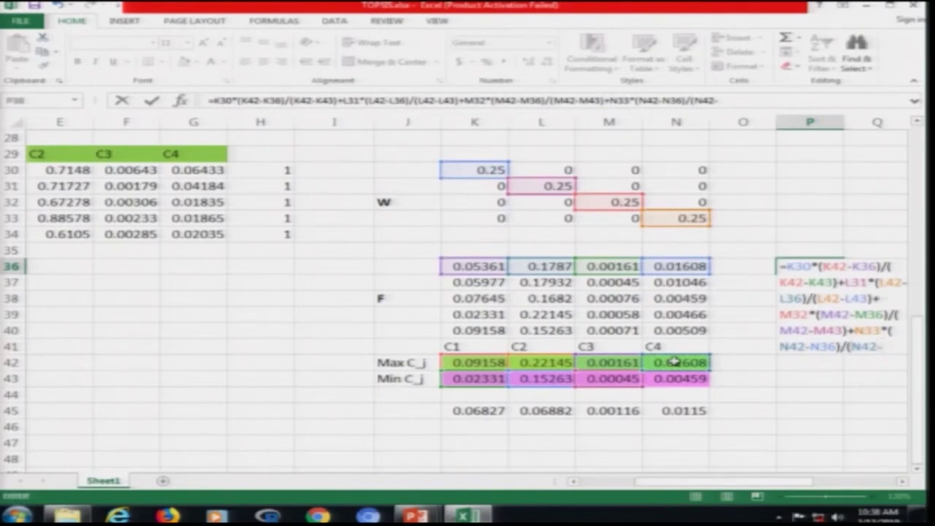
left_click(660, 379)
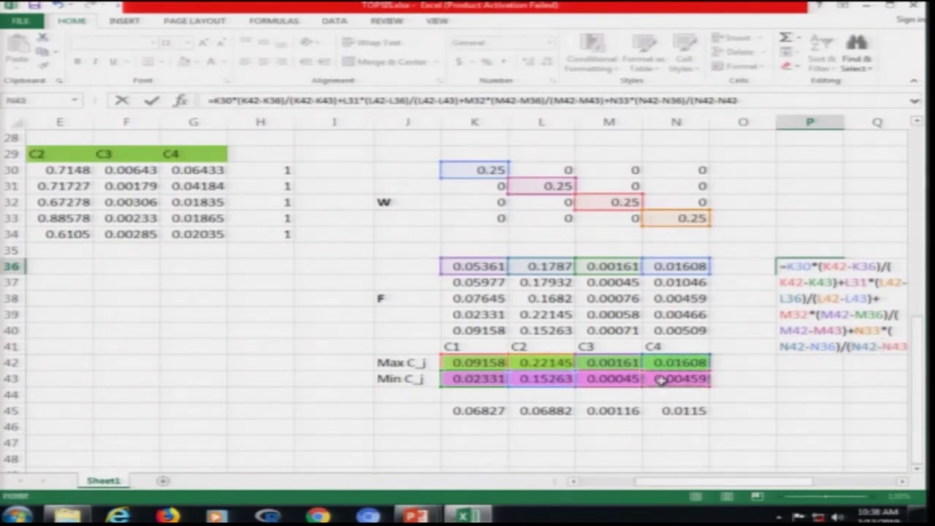
type(")")
key("Return")
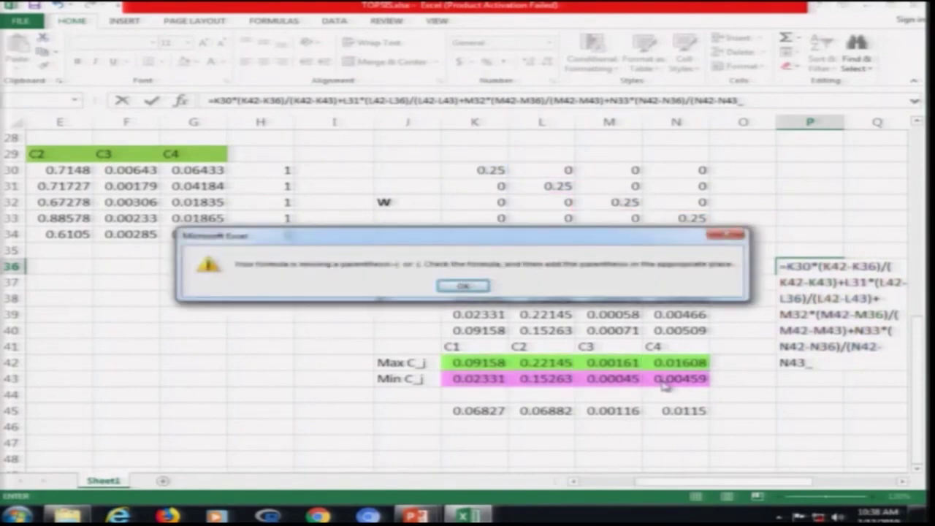
left_click(479, 289)
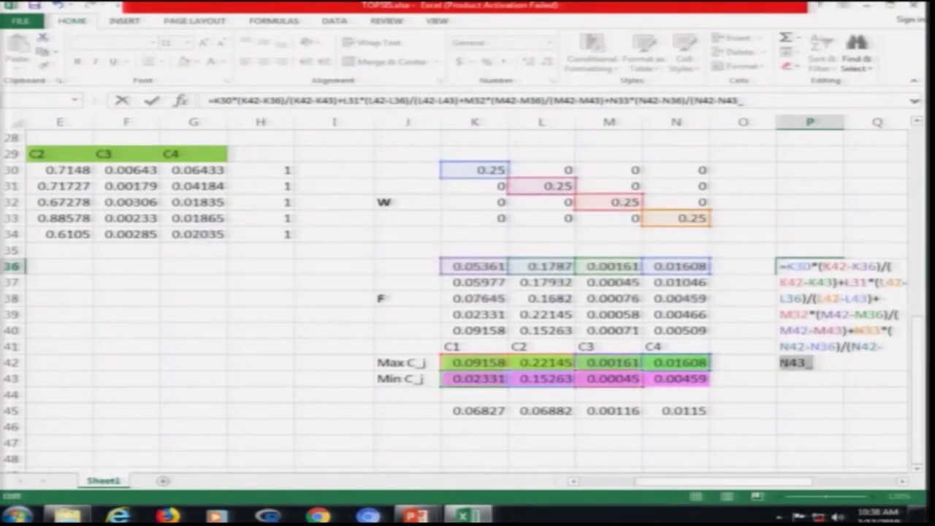
- Replace the stray underscore after N43 with a closing parenthesis, and enter the completed formula in P36
key("End")
type(")")
key("Return")
key("Up")
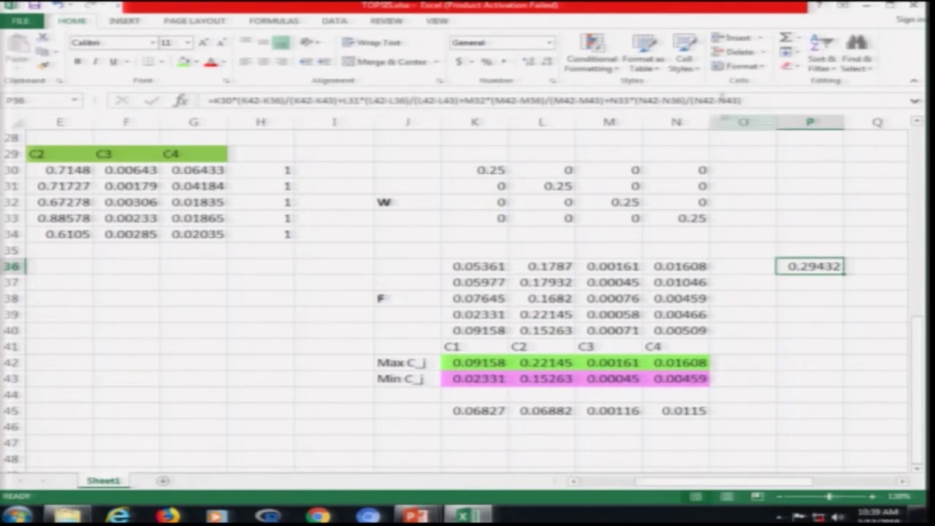
key("Down")
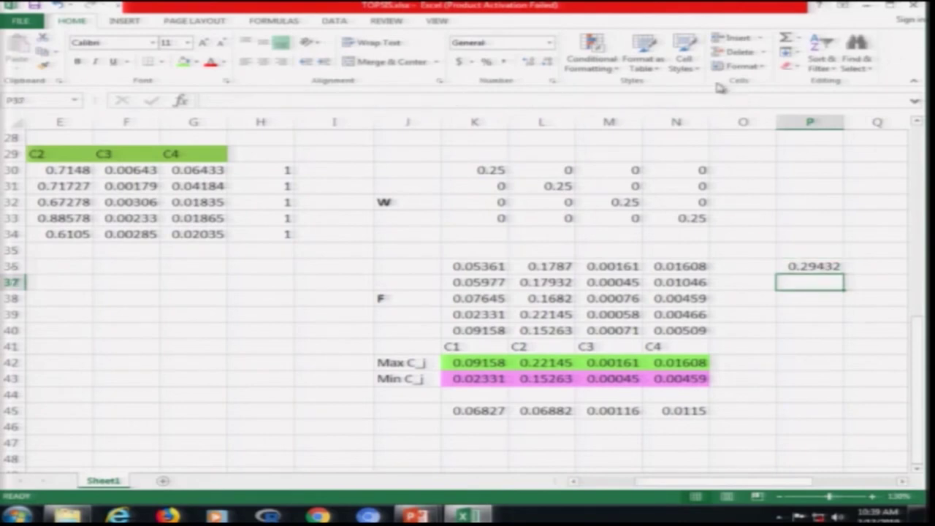
- Label the weighted sum column by entering L_1,i in cell P35
key("Up")
key("Up")
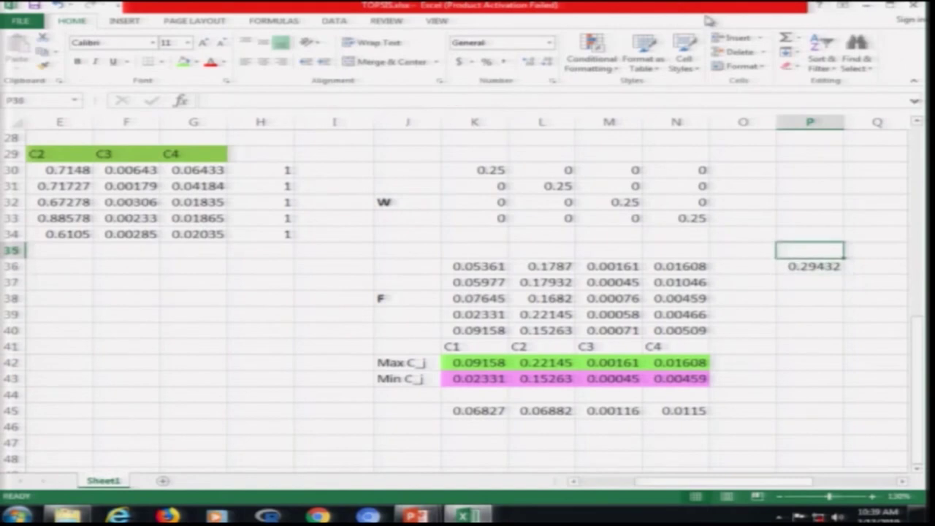
type("L")
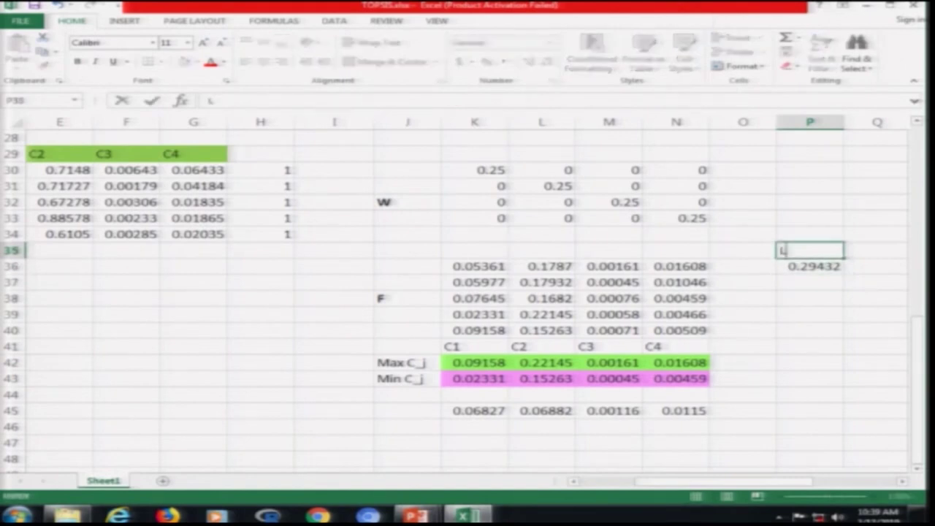
type("1")
key("BackSpace")
type("_1,j")
key("Return")
key("Up")
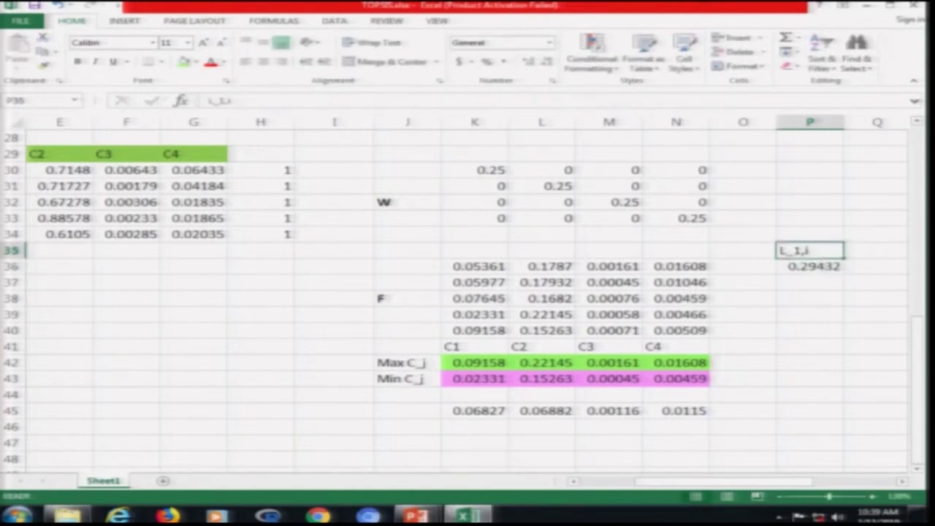
- Enter the column heading L_infinity,i in cell Q35
key("Right")
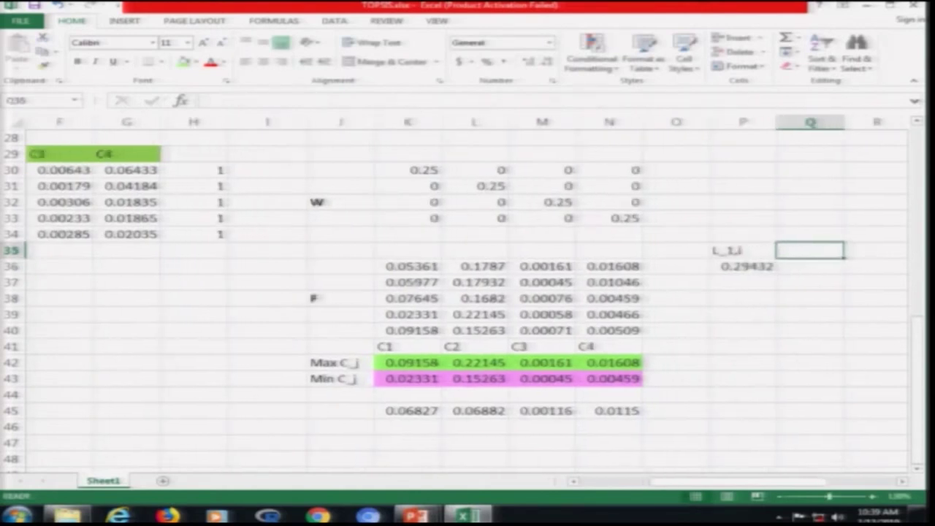
type("L_")
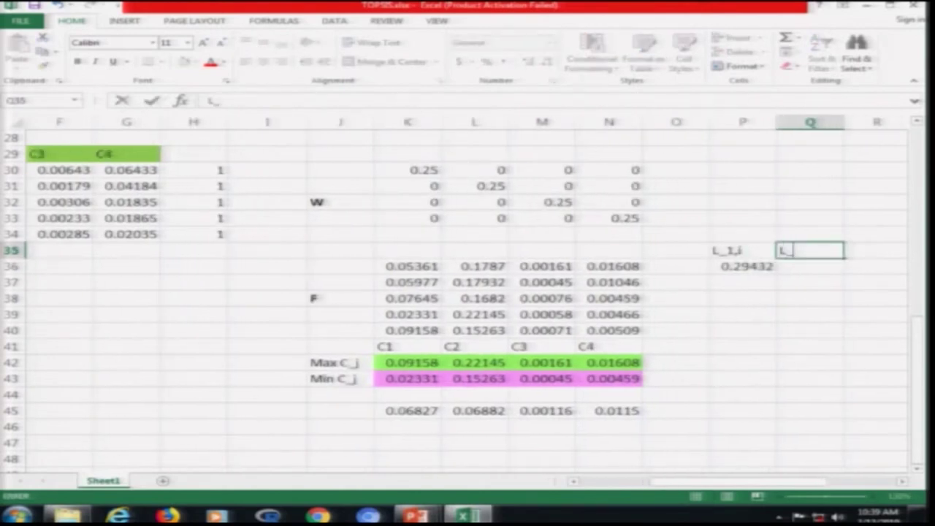
type("infinity")
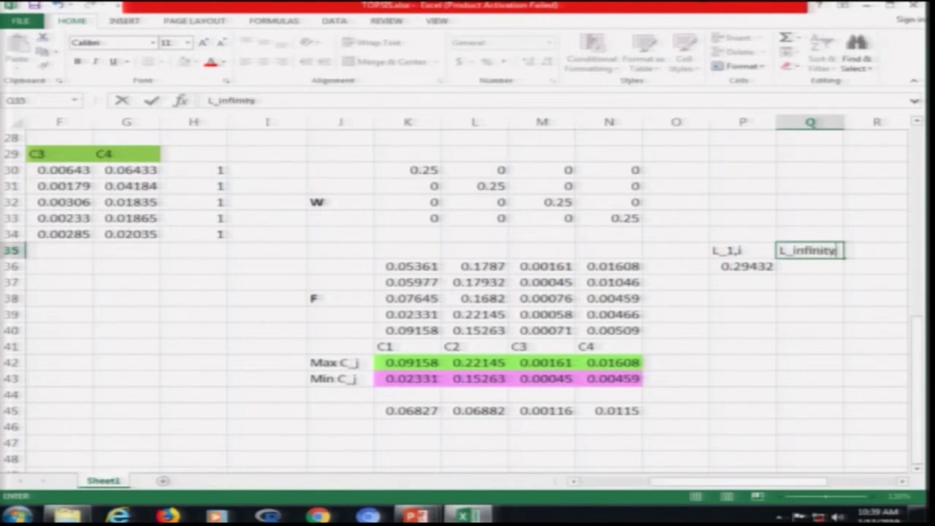
type(",i")
key("Return")
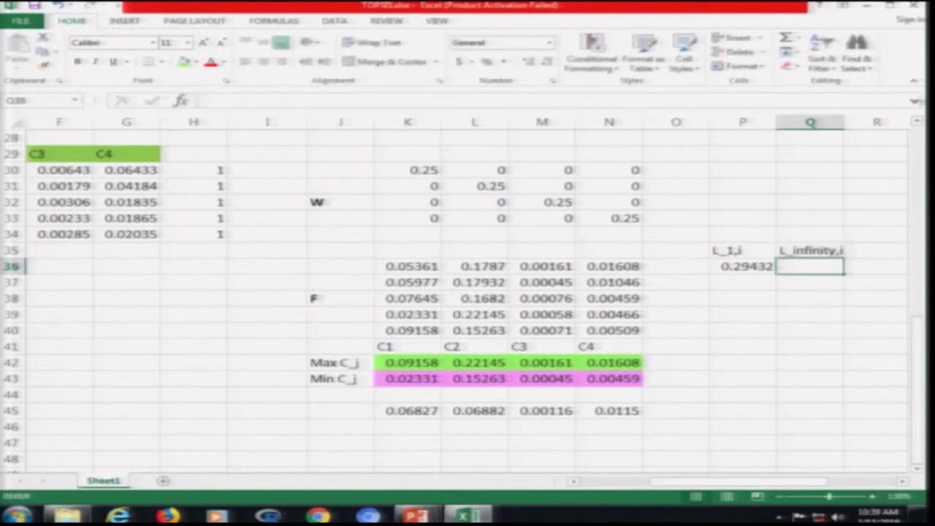
- Reopen the P36 formula for editing and make the C1 weight reference absolute as $K$30
left_click(739, 267)
double_click(739, 267)
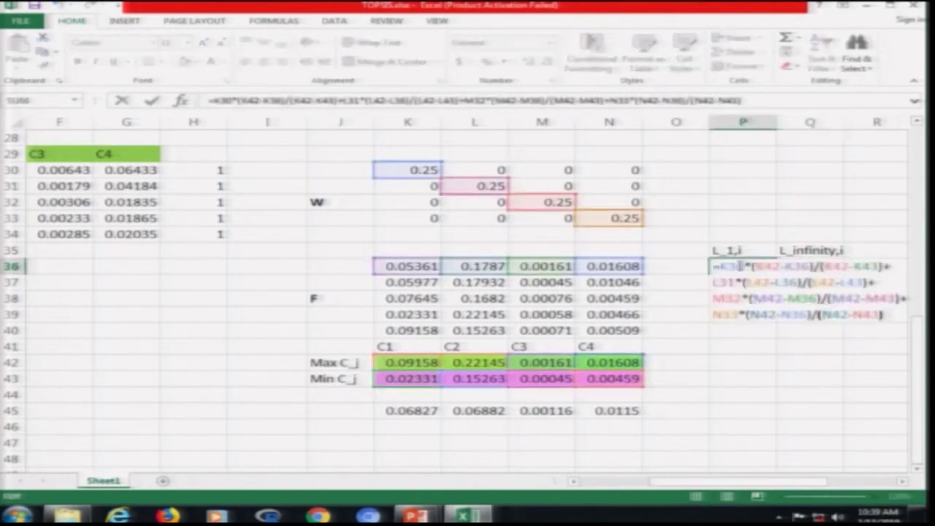
key("Left")
key("Left")
key("Left")
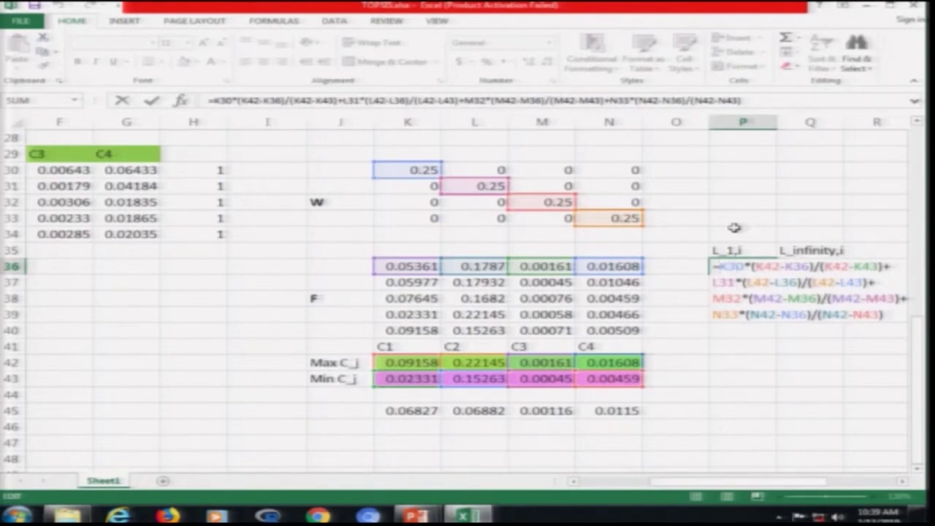
key("F4")
type("$K$")
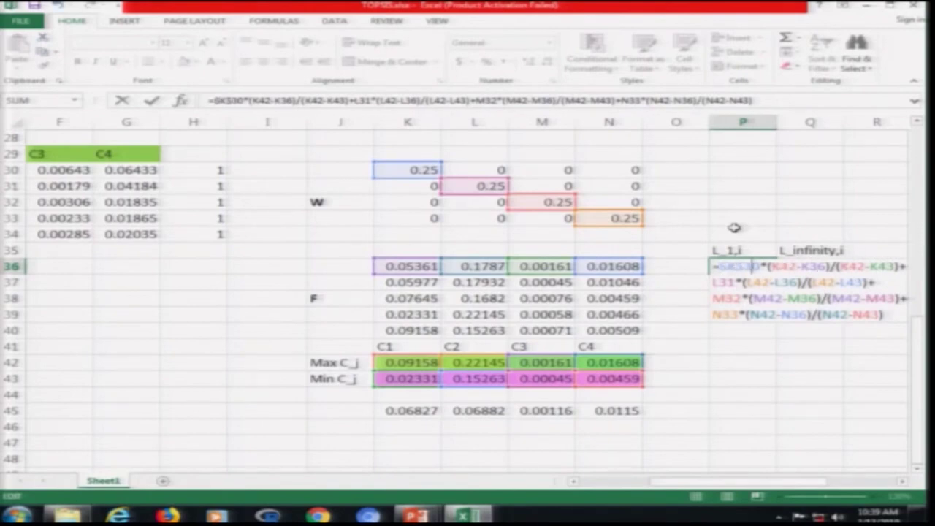
- Make the C2 weight reference in the P36 formula absolute as $L$31
key("Right")
key("Right")
key("Right")
key("Right")
key("Right")
key("Right")
key("Right")
key("Right")
key("Right")
key("Right")
key("Right")
key("Right")
key("Right")
key("Right")
key("Right")
key("Right")
key("Right")
key("Right")
key("Right")
type("$")
key("Right")
type("$")
- Make the C3 weight reference in the P36 formula absolute as $M$32
key("Right")
key("Right")
key("Right")
key("Right")
key("Right")
key("Right")
key("Right")
key("Right")
key("Right")
key("Right")
key("Right")
key("Right")
key("Right")
key("Right")
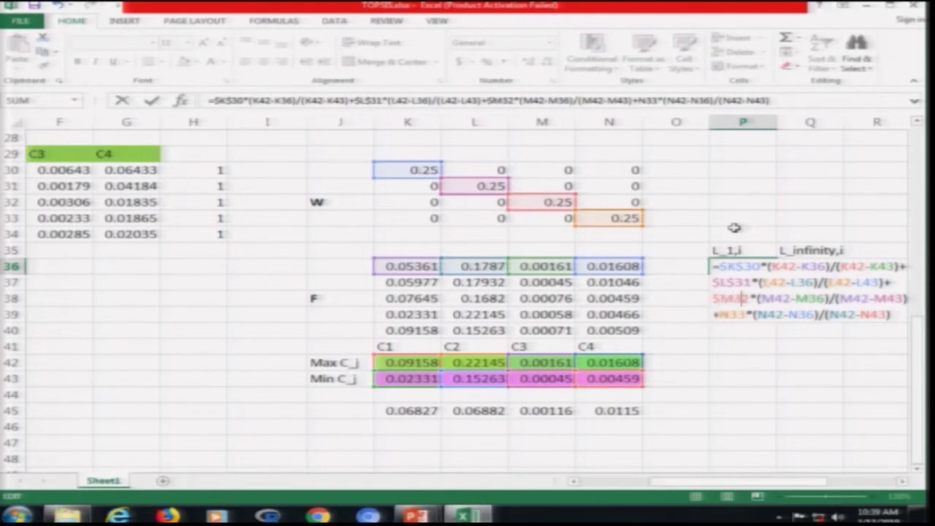
type("$")
- Make the C4 weight reference in the P36 formula absolute as $N$33
key("Right")
key("Right")
key("Right")
key("Right")
key("Right")
key("Right")
key("Right")
key("Right")
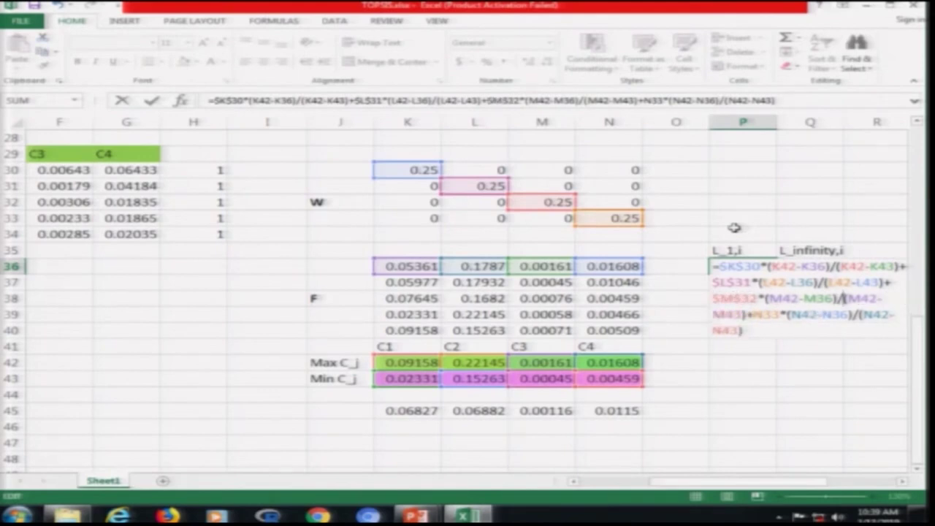
type("$")
key("Right")
type("$")
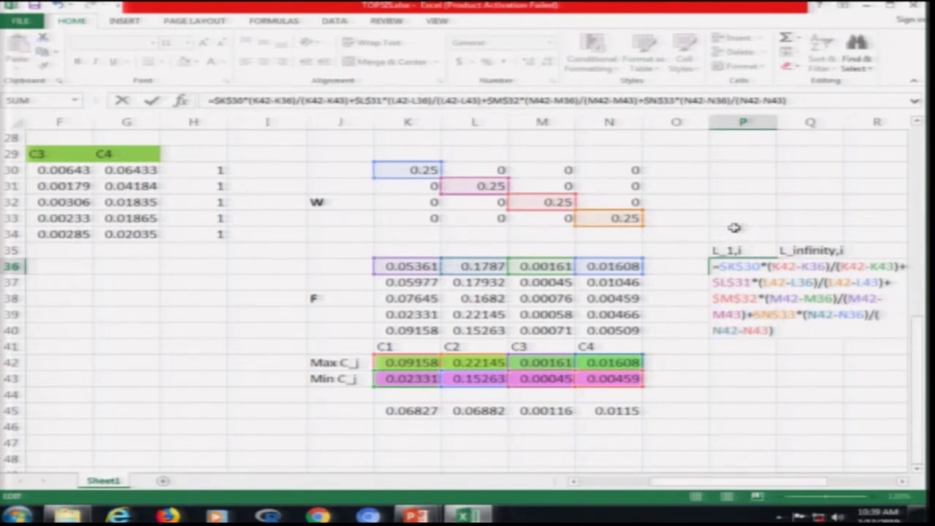
- Make both references to the C1 maximum in the P36 formula absolute as $K$42
key("Up")
key("Up")
key("Up")
key("Left")
type("$")
key("Right")
type("$")
key("Right")
key("Right")
key("Right")
key("Right")
key("Right")
key("Right")
type("$")
key("Right")
type("$")
- Make the C2 maximum reference in the numerator of the formula's C2 term absolute as $L$42
key("Right")
key("Right")
key("Right")
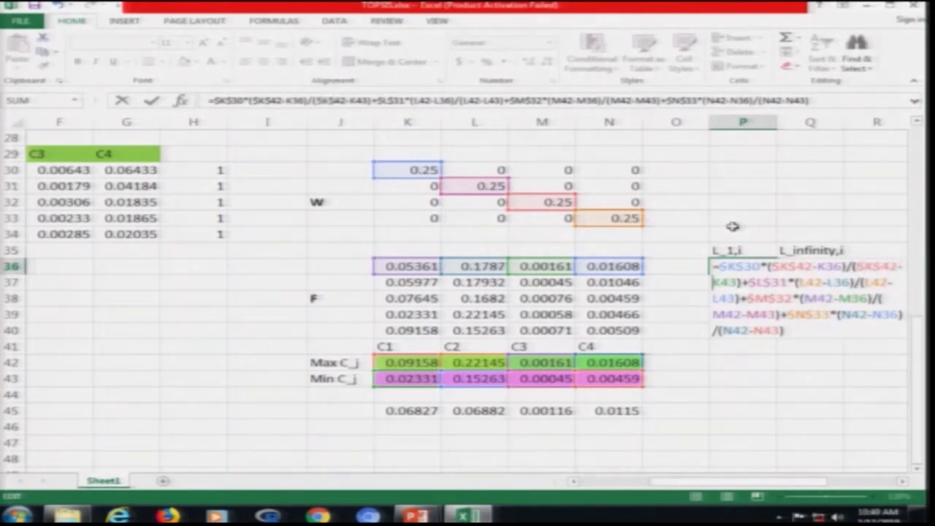
key("Right")
key("Right")
key("Right")
key("Right")
key("Right")
key("Right")
key("Right")
key("Right")
key("Right")
key("Right")
key("Right")
key("Right")
key("Left")
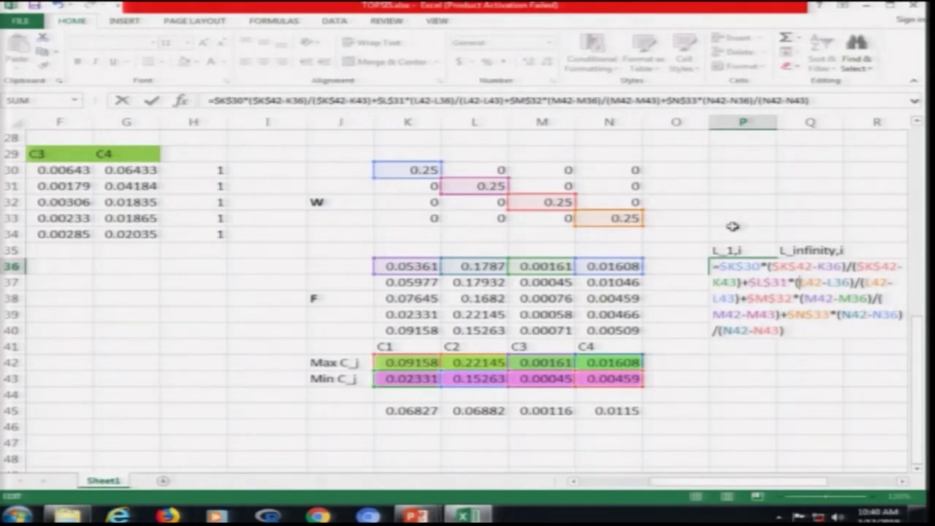
type("$")
key("Right")
type("$")
key("Right")
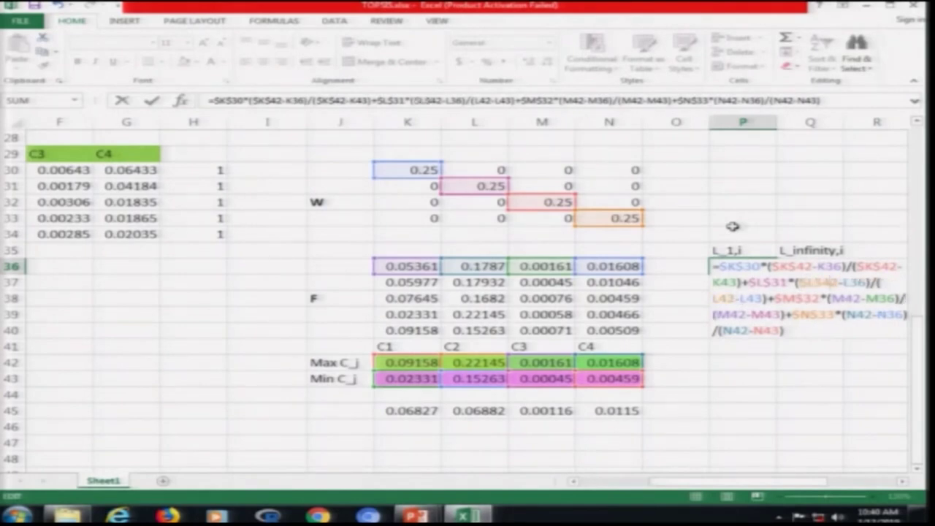
- Make the C3 maximum reference in the numerator of the formula's C3 term absolute as $M$42
key("Right")
key("Right")
key("Right")
key("Right")
key("Right")
key("Right")
key("Right")
key("Right")
key("Right")
key("Right")
key("Right")
key("Right")
key("Right")
type("$")
key("Right")
type("$")
key("Right")
key("Right")
key("Right")
key("Right")
key("Right")
key("Right")
key("Right")
key("Right")
key("Right")
key("Right")
key("Right")
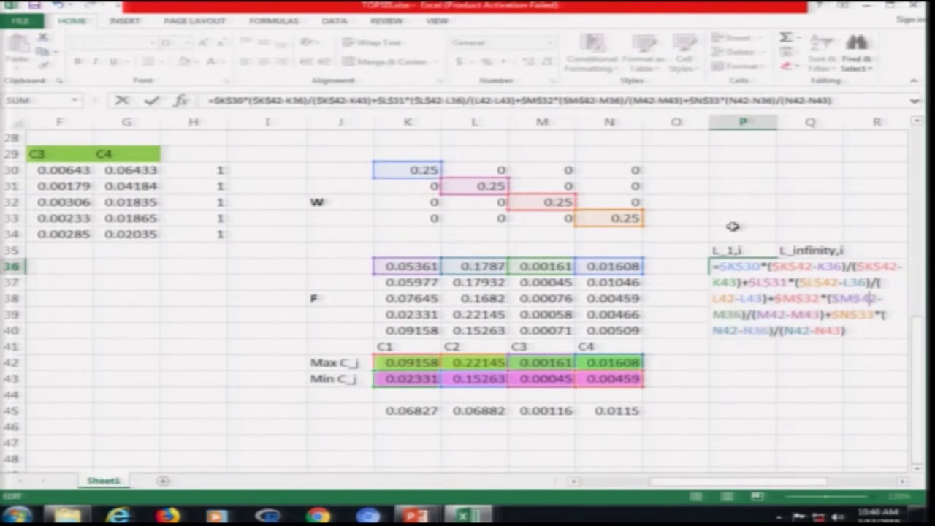
- Make the C2 maximum reference in the denominator of the P36 formula's C2 term absolute as $L$42
key("Right")
key("Right")
key("Right")
key("Right")
key("Right")
key("Right")
key("Right")
key("Right")
key("Right")
key("Right")
key("Right")
key("Right")
key("Right")
key("Right")
key("Right")
key("Right")
key("Right")
key("Left")
key("Left")
key("Left")
key("Left")
key("Left")
key("Left")
key("Left")
key("Left")
key("Left")
key("Left")
key("Left")
key("Left")
key("Left")
key("Left")
key("Left")
key("Left")
key("Left")
key("Left")
key("Left")
key("Left")
key("Left")
key("Left")
key("Left")
key("Left")
key("Left")
key("Left")
key("Left")
key("Left")
key("Left")
key("Left")
key("Left")
key("Left")
key("Left")
type("$")
key("Right")
type("$")
- Make the C3 maximum reference in the denominator of the formula's C3 term absolute as $M$42
key("Right")
key("Right")
key("Right")
key("Right")
key("Right")
key("Right")
key("Right")
key("Right")
key("Right")
key("Right")
key("Right")
key("Right")
key("Right")
key("Right")
key("Right")
key("Right")
key("Right")
key("Right")
key("Right")
key("Right")
key("Right")
key("Right")
key("Right")
key("Right")
key("Right")
key("Right")
key("Right")
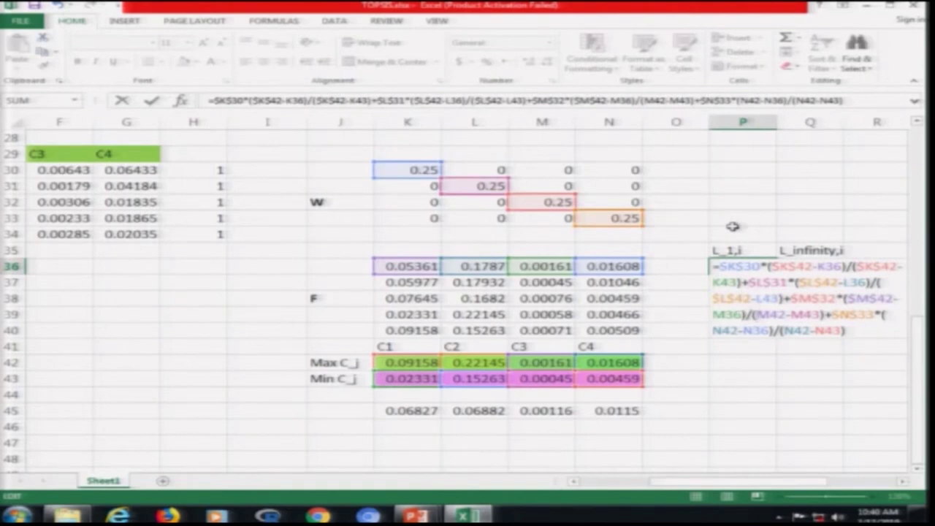
type("$")
key("Right")
type("$")
- Make both references to the C4 maximum in the formula absolute as $N$42 and commit the P36 formula
key("Right")
key("Right")
key("Right")
key("Right")
key("Right")
key("Right")
key("Right")
key("Right")
key("Right")
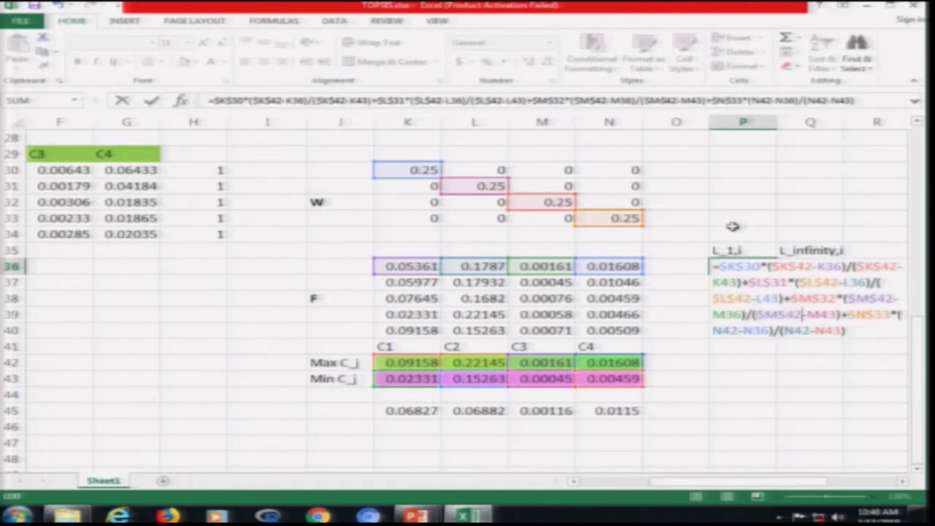
key("Right")
key("Right")
key("Right")
key("Right")
key("Right")
key("Right")
type("$")
key("Right")
type("$")
key("Right")
key("Right")
key("Right")
key("Right")
key("Right")
key("Right")
key("Right")
key("Right")
key("Right")
type("$")
key("Right")
type("$")
key("Return")
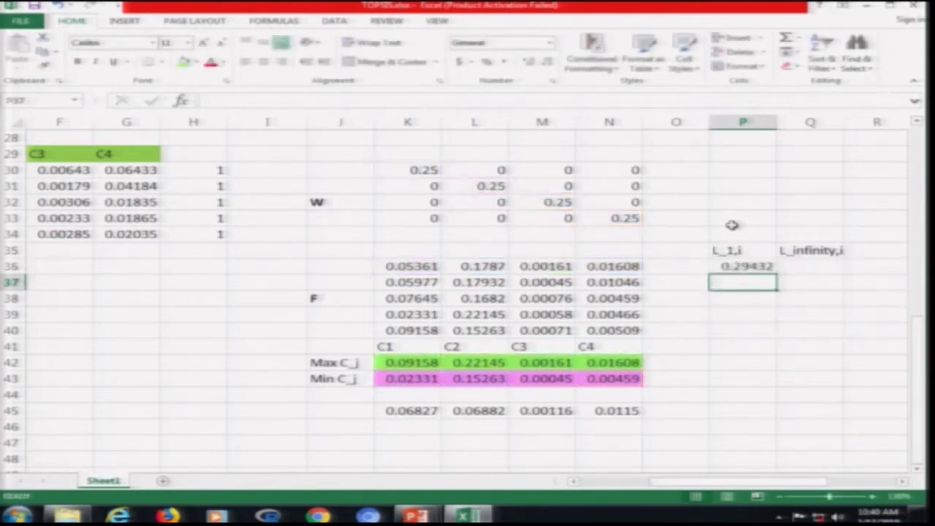
- Reopen the P36 formula and make the C1 minimum reference in its C1 term absolute as $K$43
key("Up")
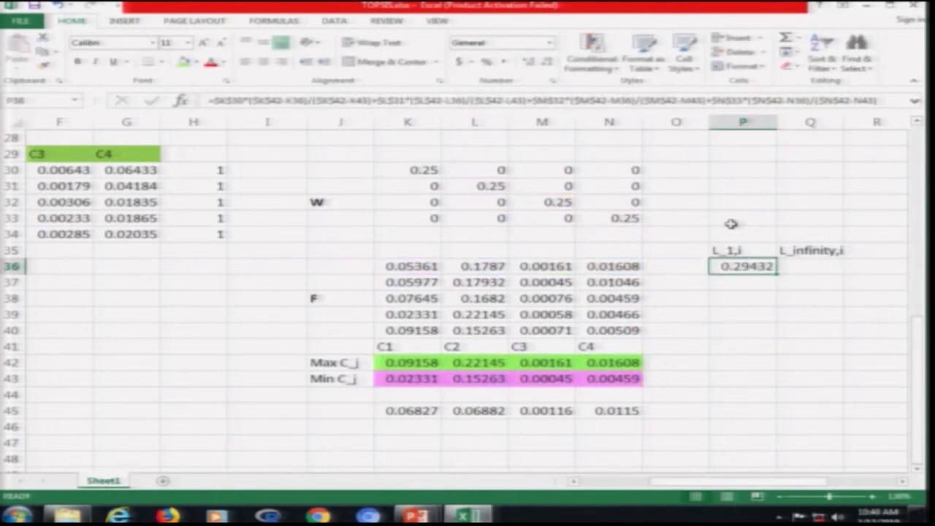
key("F2")
key("Left")
key("Left")
key("Left")
key("Left")
key("Up")
key("Right")
key("Right")
key("Right")
key("Right")
key("Right")
key("Right")
key("Right")
key("Right")
key("Right")
key("Left")
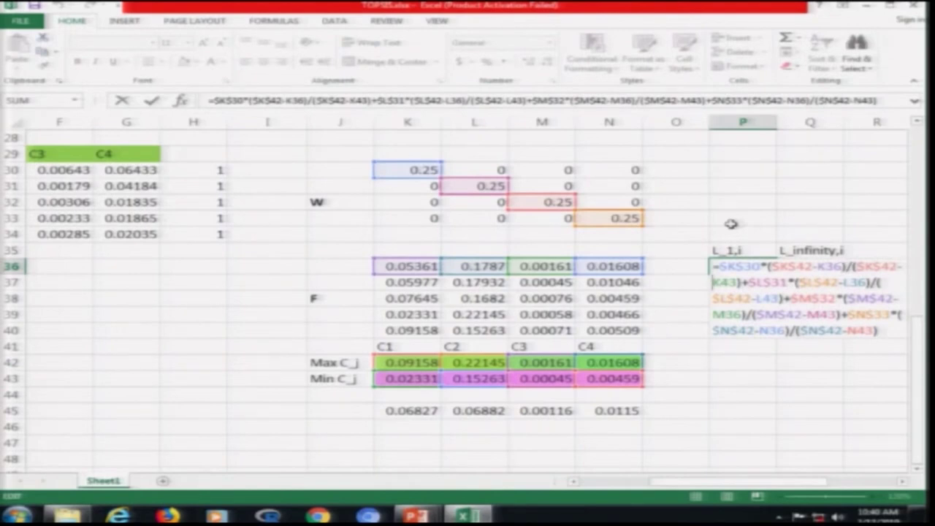
key("F4")
- Make the C2 minimum reference in the denominator of the P36 formula's C2 term absolute as $L$43
key("Right")
key("Right")
key("Right")
key("Right")
key("Right")
key("Right")
key("Right")
key("Right")
key("Right")
key("Right")
key("Right")
key("Right")
key("Right")
key("Right")
key("Right")
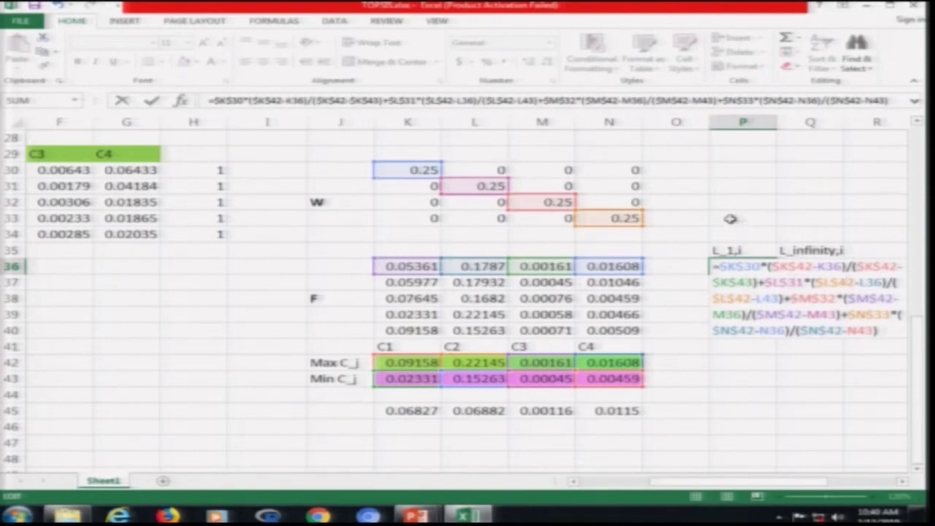
key("Right")
key("Right")
key("Right")
key("Right")
key("Right")
key("Right")
key("Right")
key("Right")
key("Right")
key("Right")
key("Right")
key("Right")
key("F4")
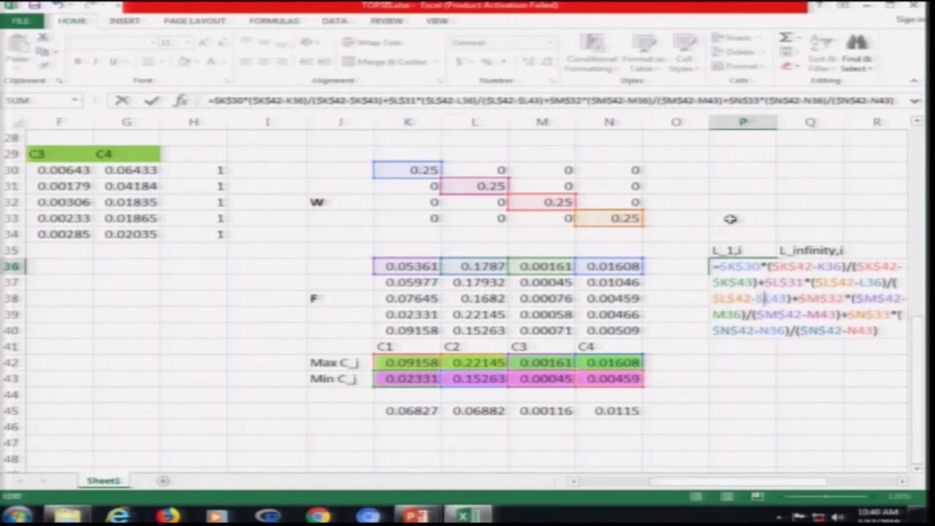
key("Right")
key("Right")
key("Right")
key("Right")
key("Right")
key("Right")
key("Right")
key("Right")
key("Right")
key("Right")
key("Right")
key("Right")
key("Right")
key("Right")
key("Right")
key("Right")
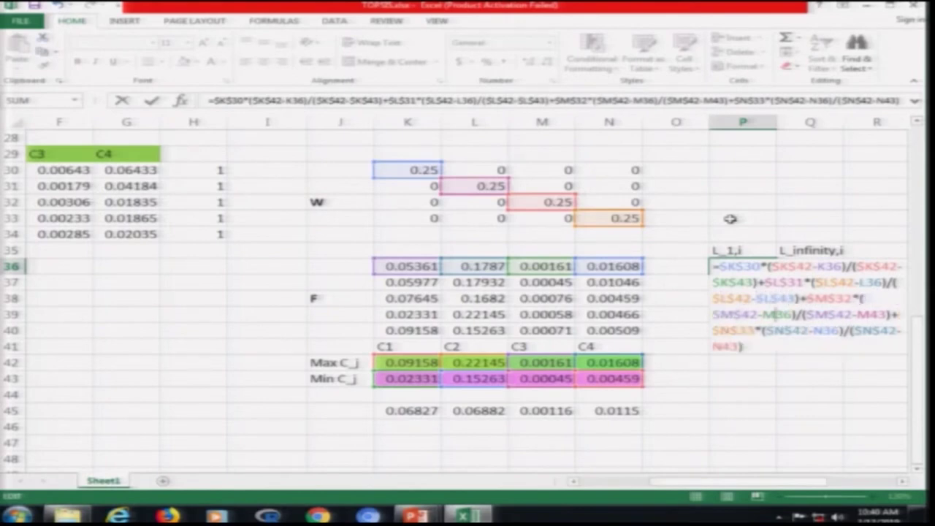
key("F4")
key("Right")
key("Right")
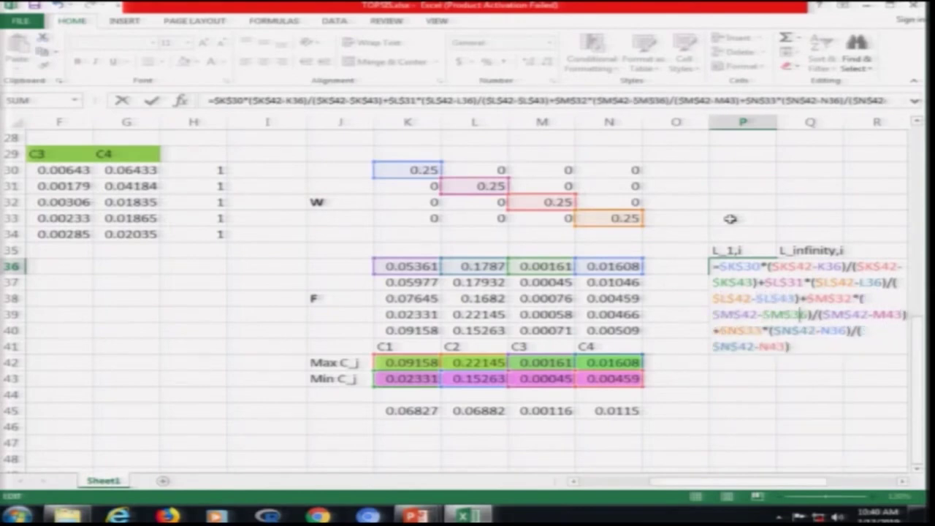
key("F4")
key("F4")
key("Left")
key("Left")
key("Left")
key("Left")
key("F4")
- Make the C3 minimum reference in the denominator of the formula's C3 term absolute as $M$43
key("Right")
key("Right")
key("Right")
key("Right")
key("Right")
key("Right")
key("Right")
key("Right")
key("Right")
key("Right")
key("Right")
key("Right")
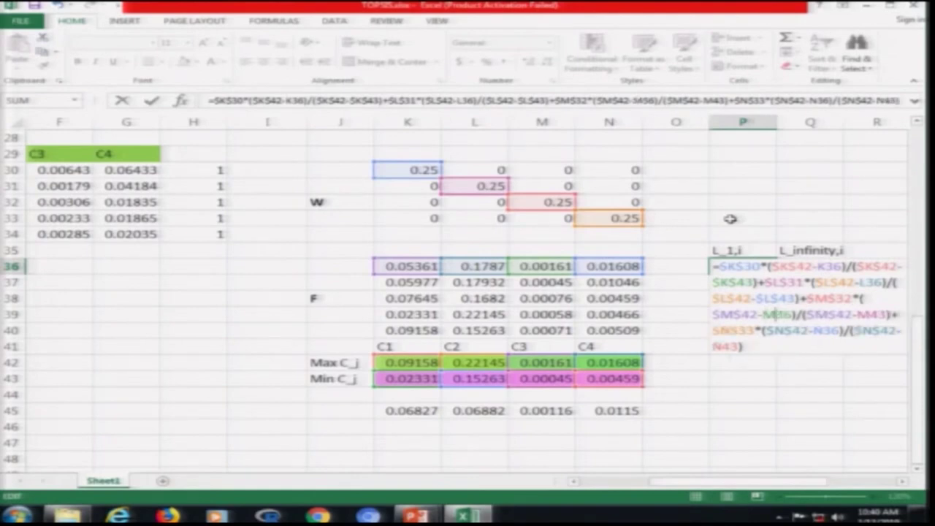
key("F4")
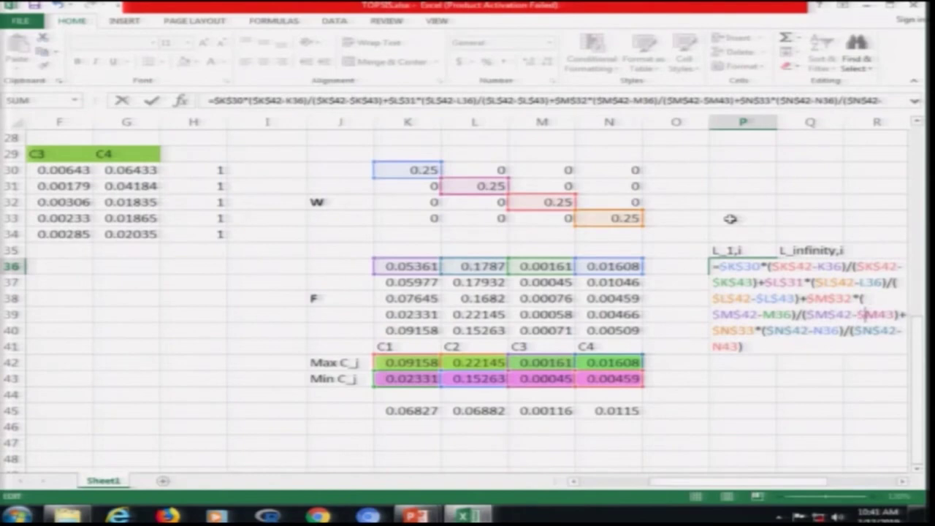
- Make the C4 minimum reference in the formula's last term absolute as $N$43 and commit the P36 formula
key("Right")
key("Right")
key("Right")
key("Right")
key("Right")
key("Right")
key("Right")
key("Right")
key("Right")
key("Right")
key("Right")
key("Right")
key("Right")
key("Right")
key("Right")
key("Right")
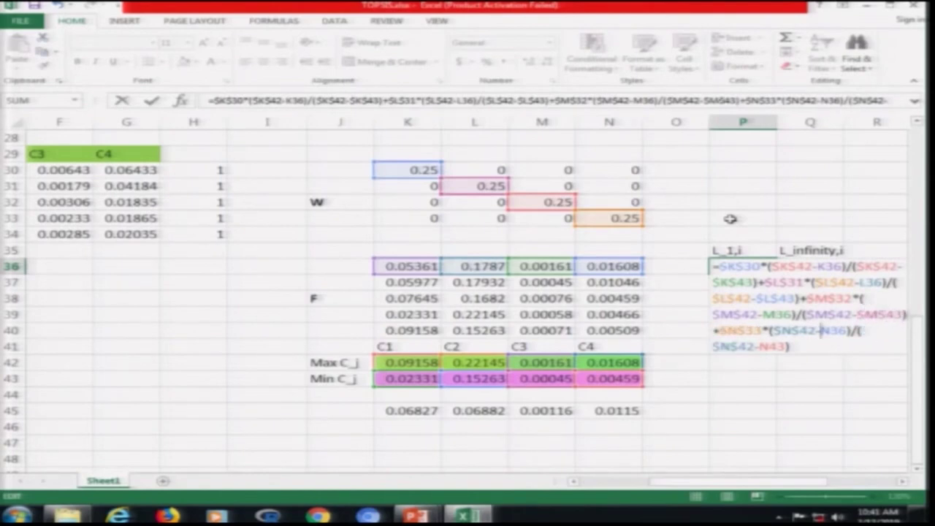
key("Right")
key("Right")
key("Right")
key("Right")
key("Right")
key("Right")
key("Right")
key("Right")
key("Right")
key("Right")
key("Right")
key("Right")
key("F4")
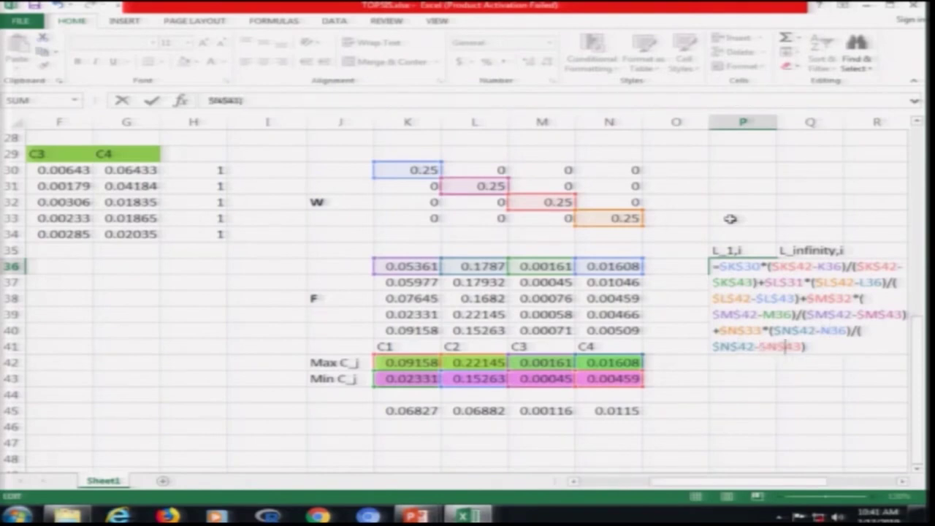
key("Return")
key("Up")
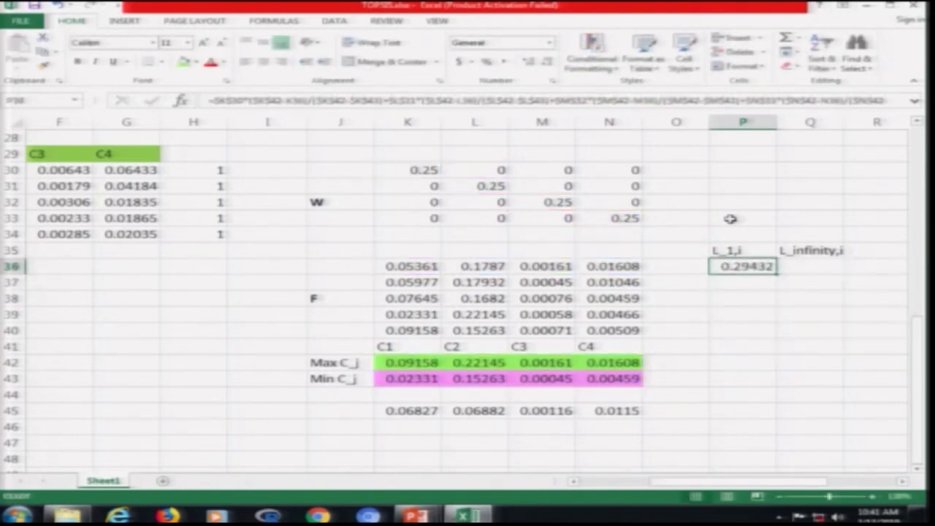
- Copy the L_1,i formula from P36 into P37:P40
key("ctrl+c")
key("Down")
key("shift+Down")
key("shift+Down")
key("shift+Down")
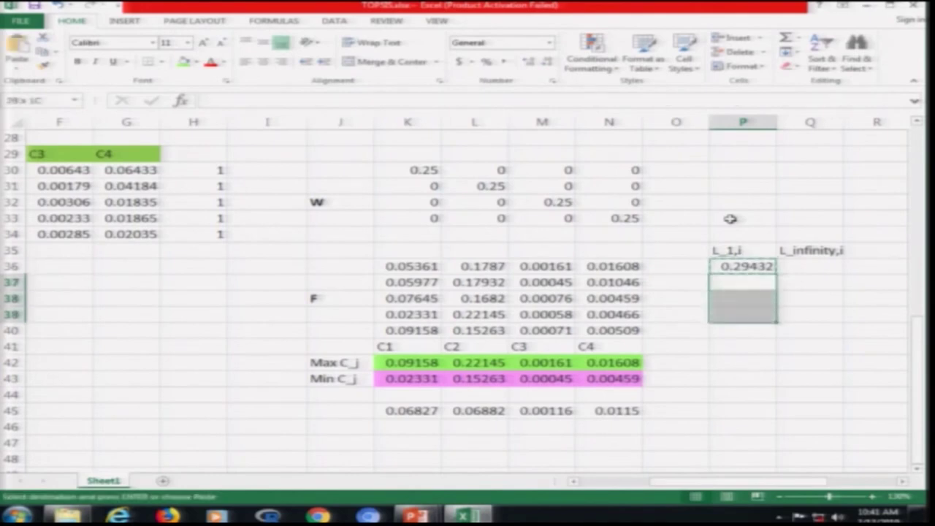
key("ctrl+v")
key("Escape")
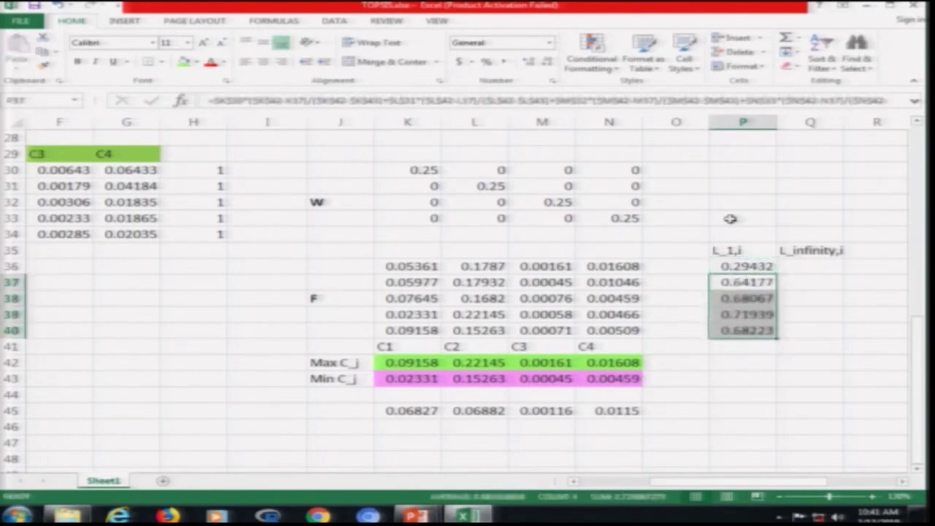
- Examine the cell references of the copied L_1,i formulas in P37 through P40, returning to P36
key("F2")
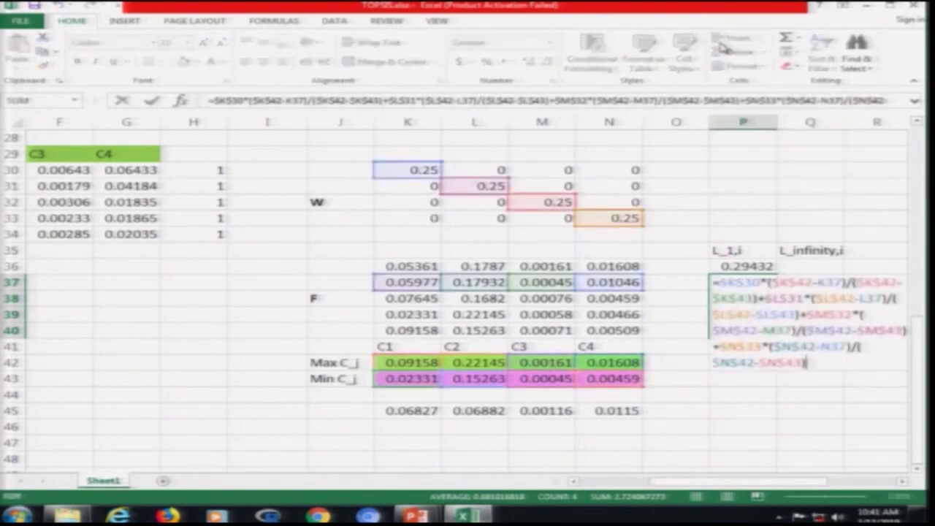
key("Return")
key("F2")
key("Return")
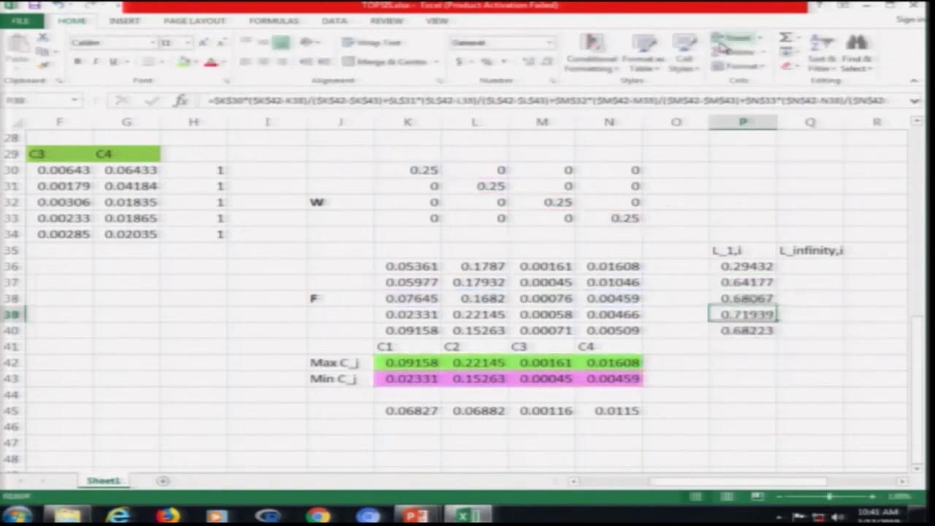
key("F2")
key("Return")
key("F2")
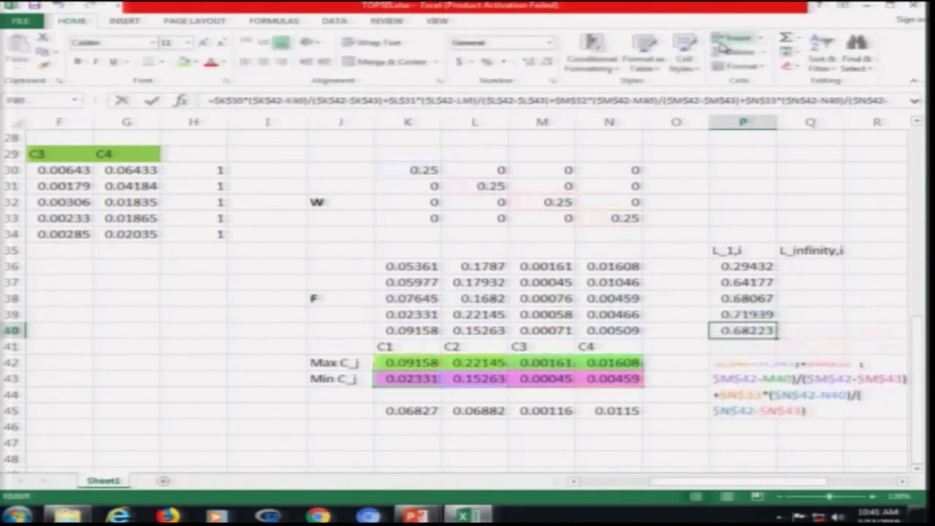
key("Escape")
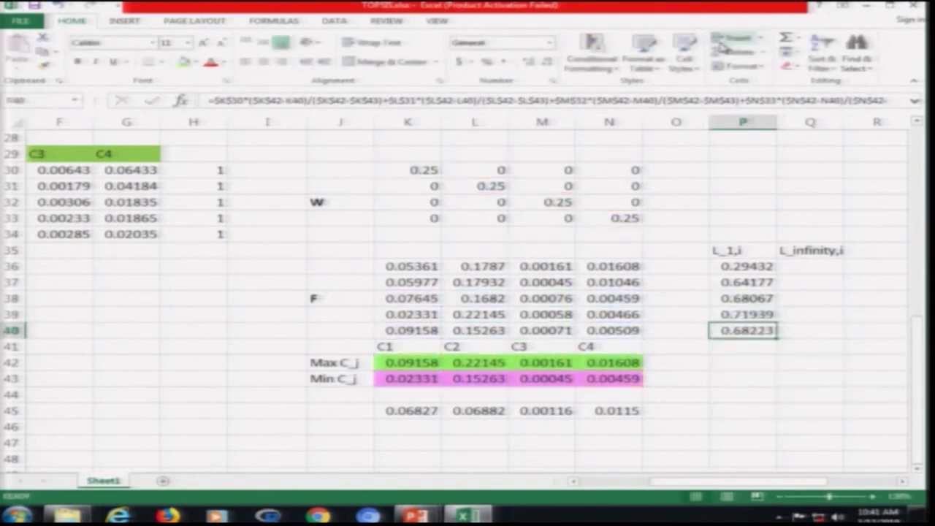
key("Up")
key("Up")
key("Up")
key("Up")
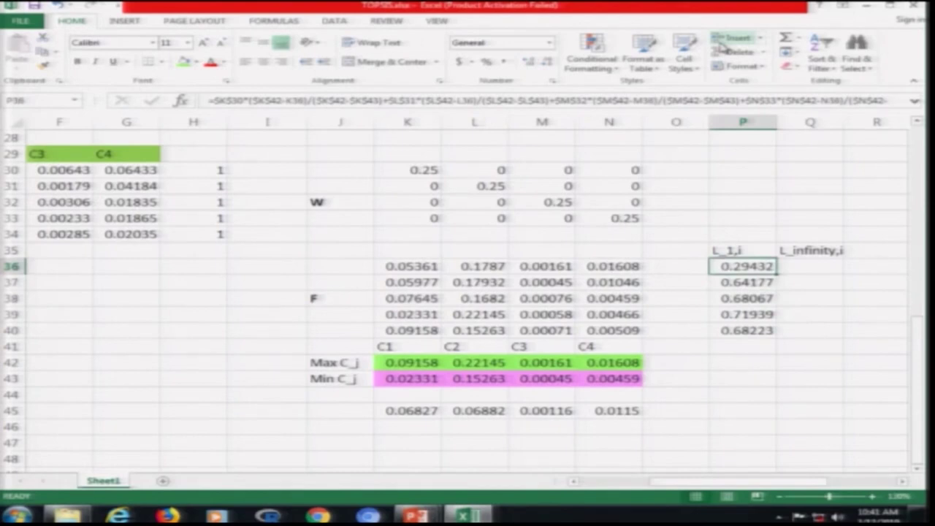
- Switch to the PowerPoint slide show and advance to the VIKOR Step # 04 slide with the numerical L_1 calculations
key("alt+Tab")
key("alt+Tab")
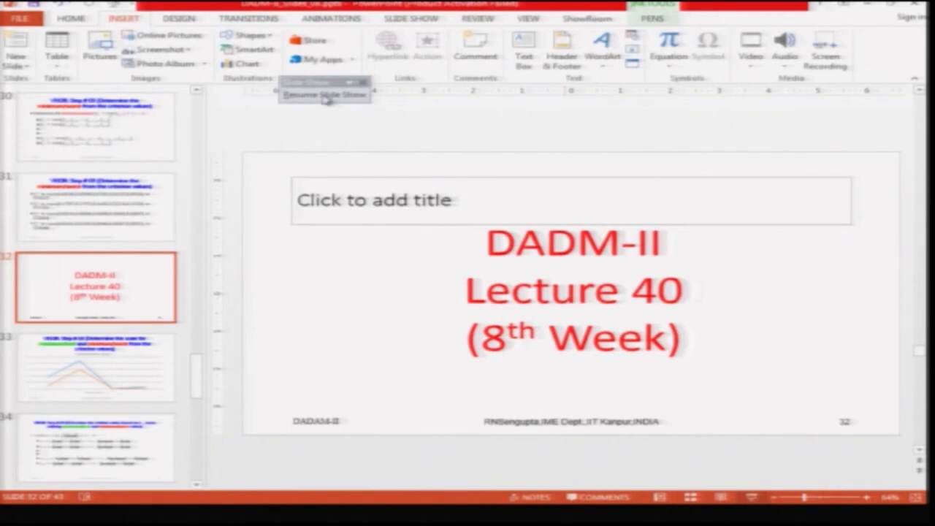
key("alt+Tab")
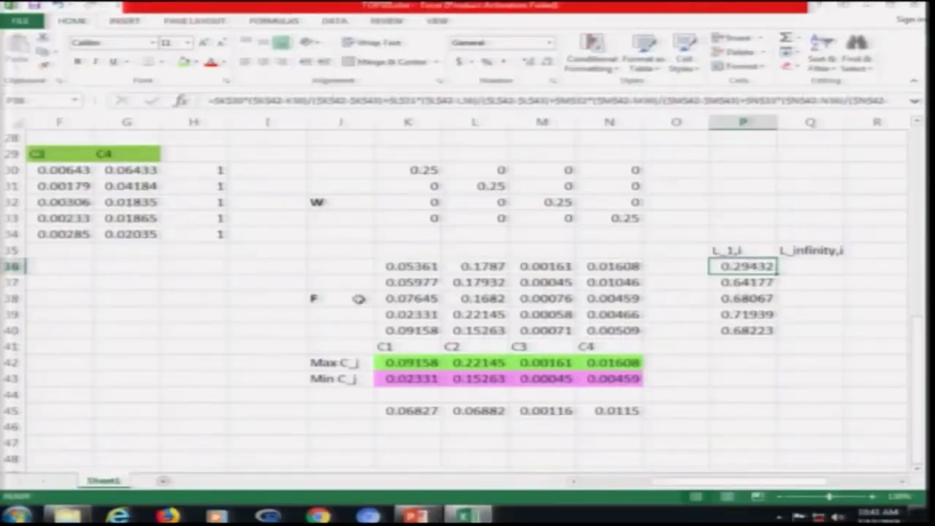
key("alt+Tab")
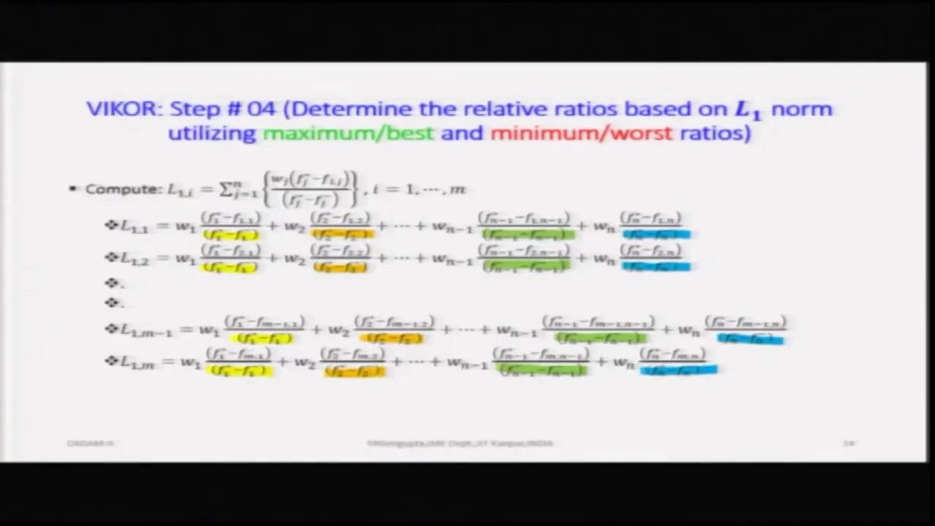
key("Right")
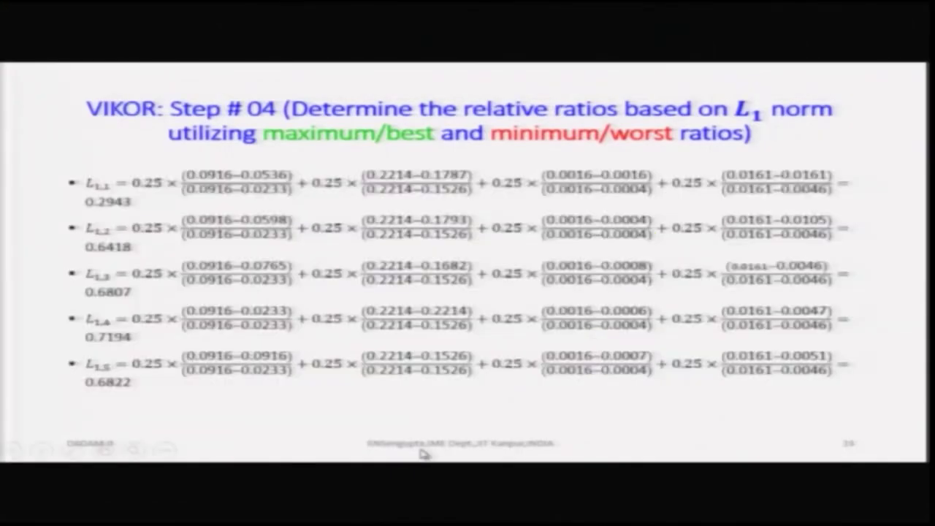
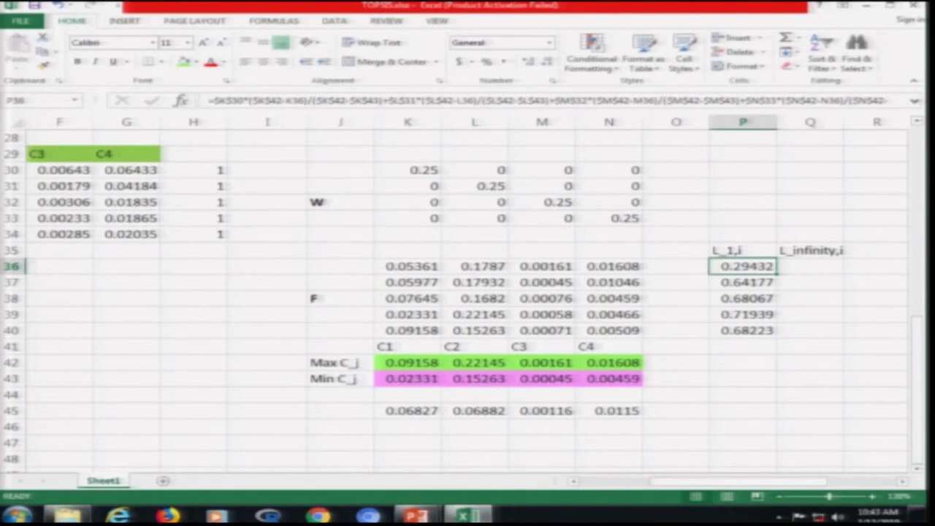
- Copy the L_1,i formula from P36 into Q36 under the L_infinity,i heading
key("F2")
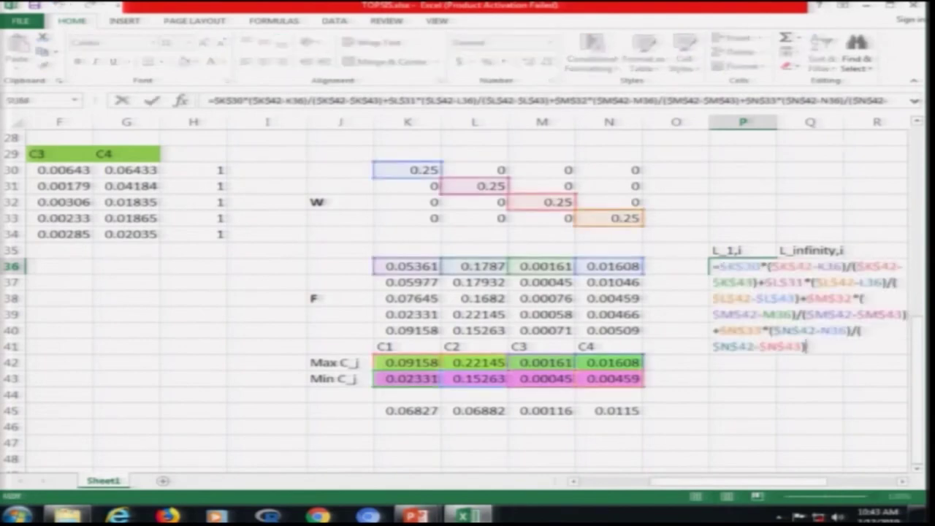
key("Escape")
key("ctrl+c")
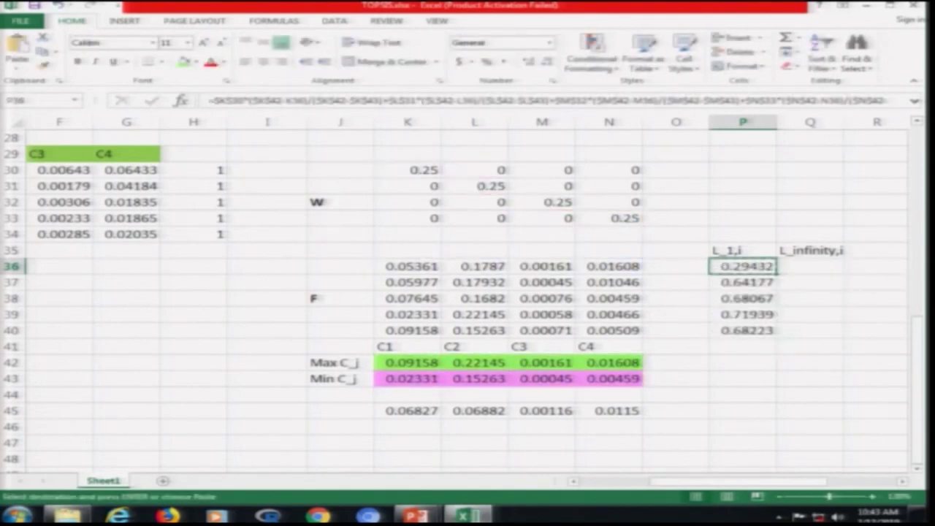
key("Right")
key("ctrl+v")
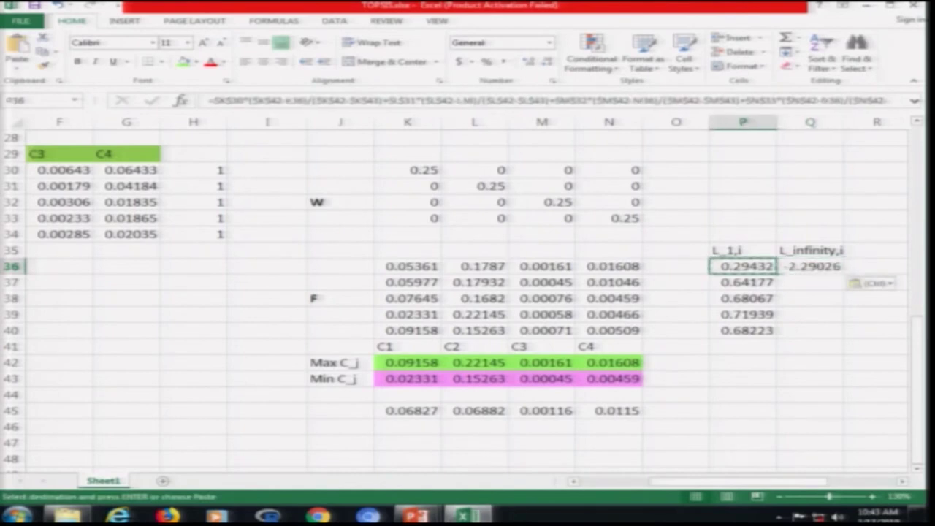
key("F1")
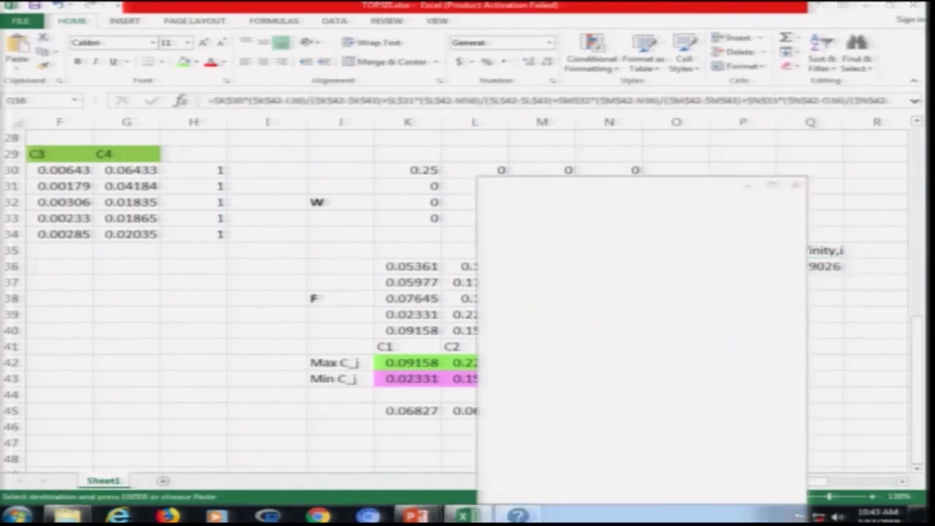
key("alt+F4")
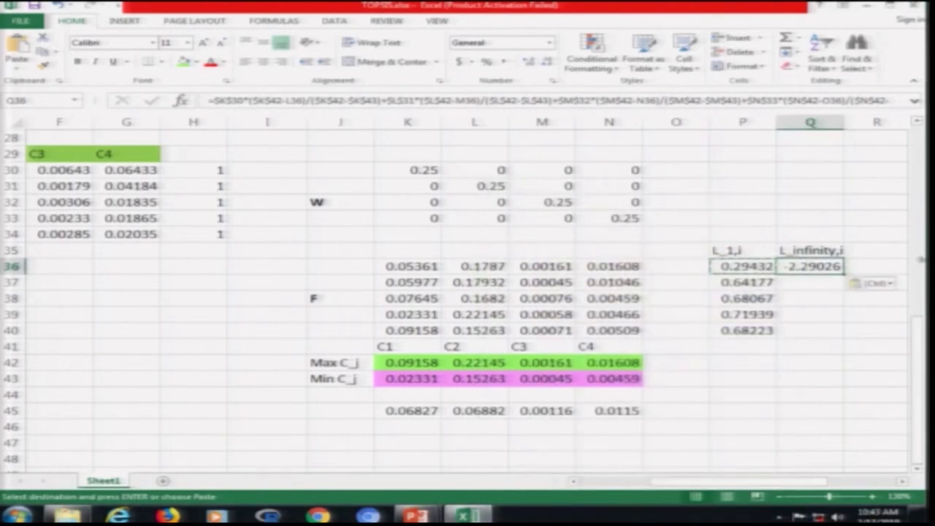
- Edit the Q36 formula so its C1 term subtracts K36 from the C1 maximum
key("F2")
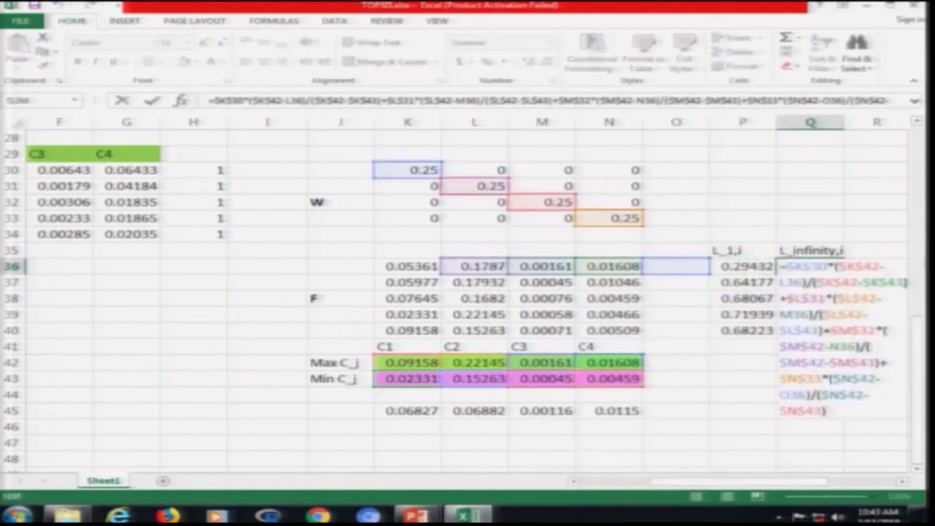
key("Left")
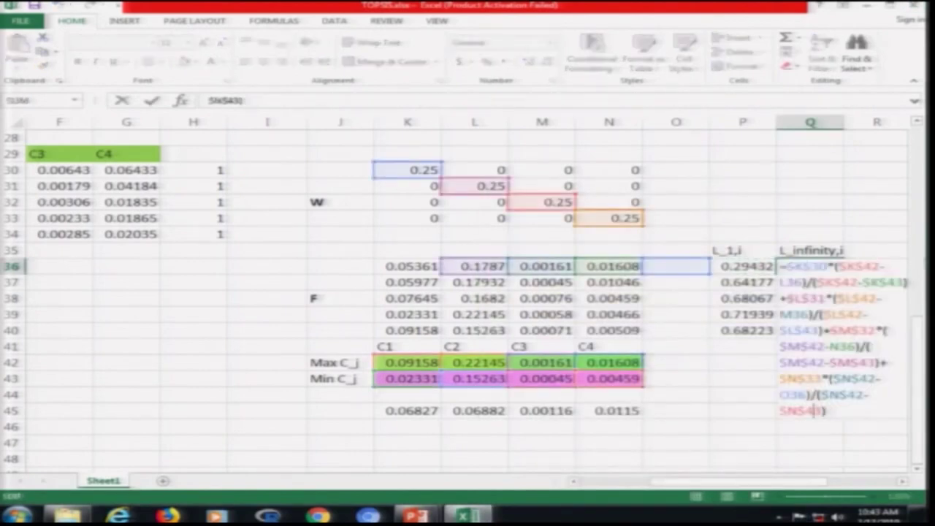
key("Up")
key("Up")
key("Up")
left_click(811, 266)
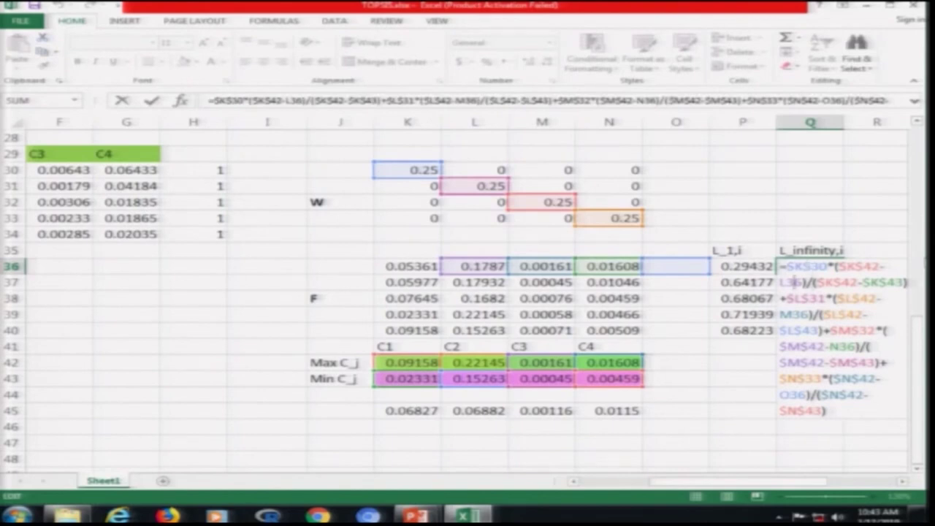
left_click_drag(780, 282, 787, 281)
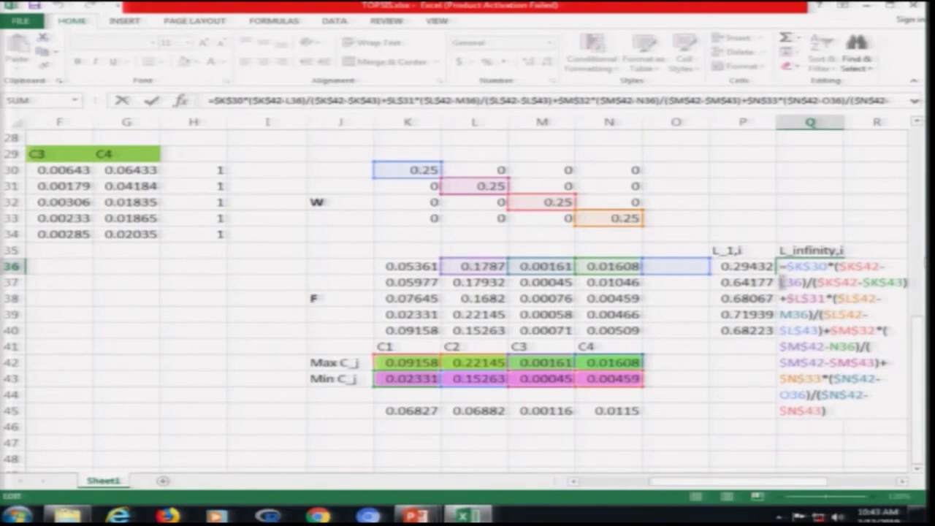
type("k")
left_click(795, 282)
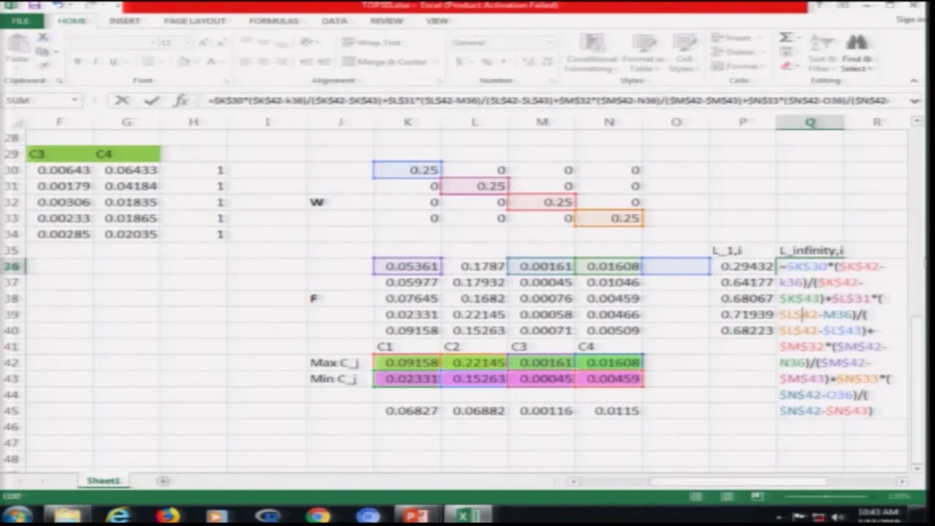
- Change the F value references in the Q36 formula to L36 in the C2 term and M36 in the C3 term
left_click_drag(823, 315, 836, 314)
type("l")
key("Escape")
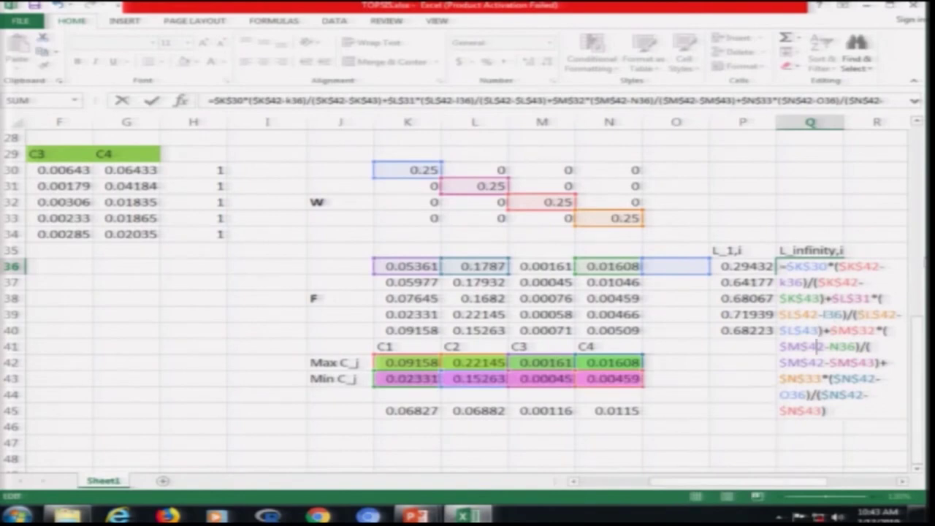
left_click_drag(839, 347, 828, 346)
type("m")
key("Escape")
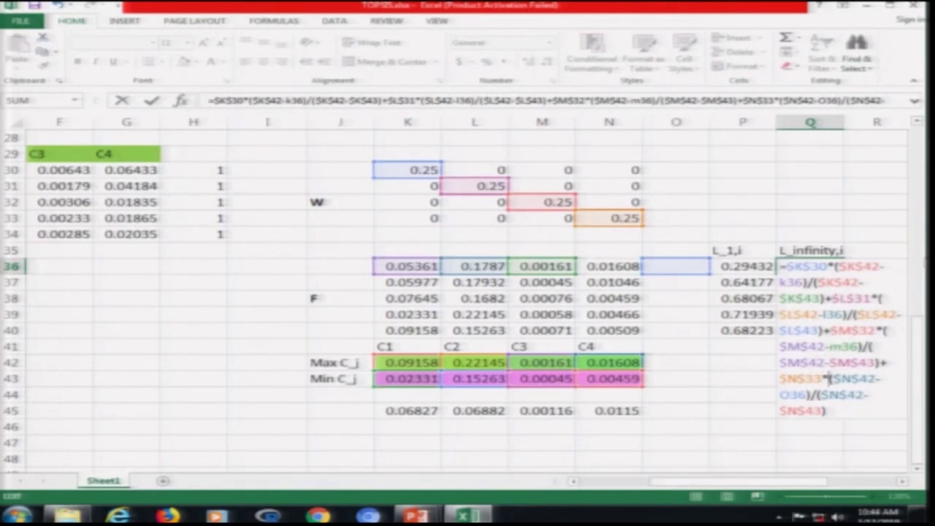
- Change the F value reference in the Q36 formula's C4 term to N36 and commit the formula
left_click_drag(792, 395, 779, 395)
type("n")
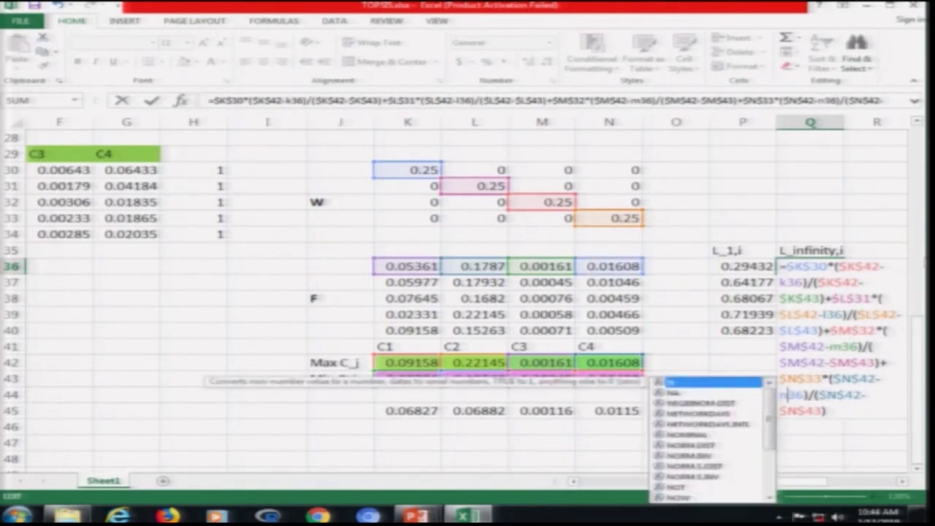
key("ctrl+Return")
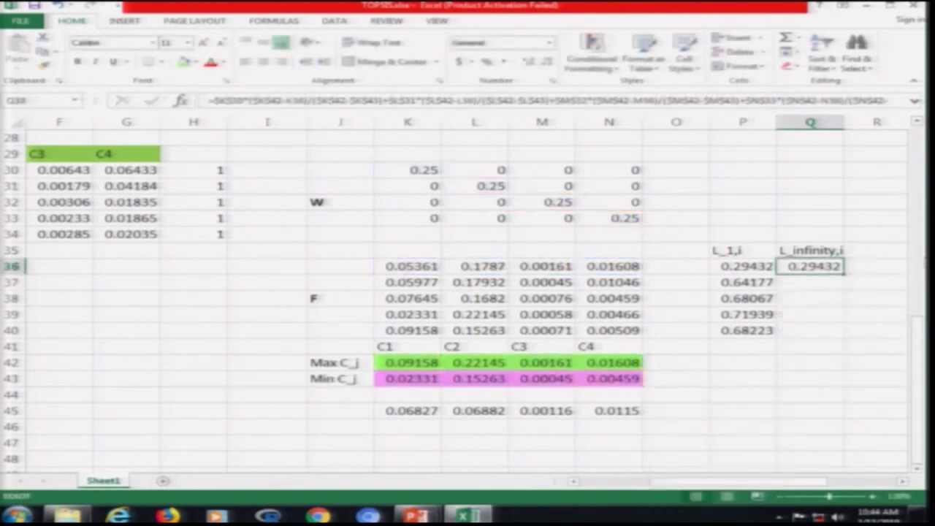
- Copy the L_1,i formulas from P37:P40 into Q37:Q40 under the L_infinity,i heading
key("Down")
key("Left")
key("shift+Down")
key("shift+Down")
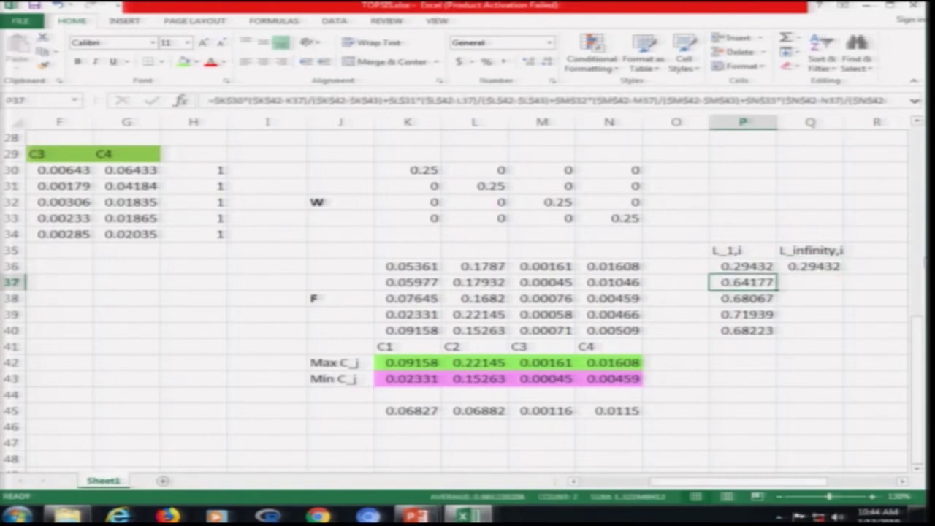
key("shift+Down")
key("ctrl+c")
key("Right")
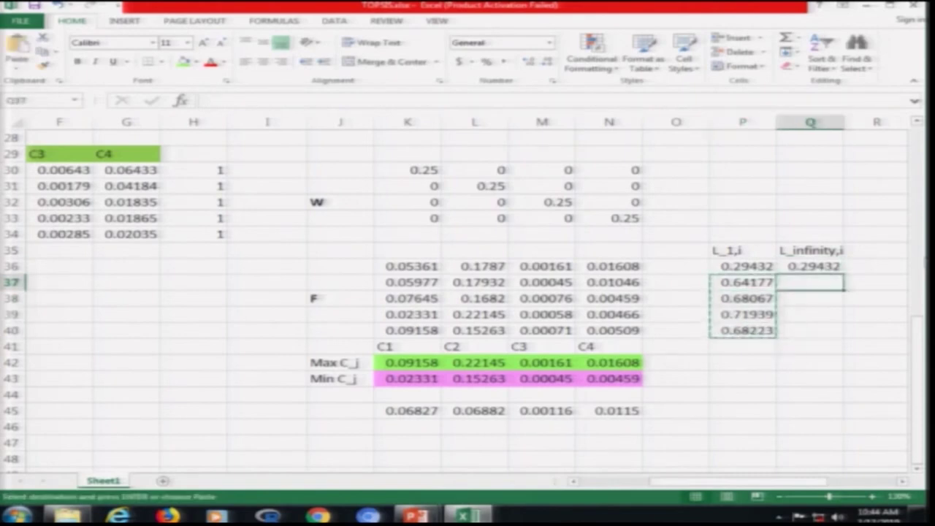
key("ctrl+v")
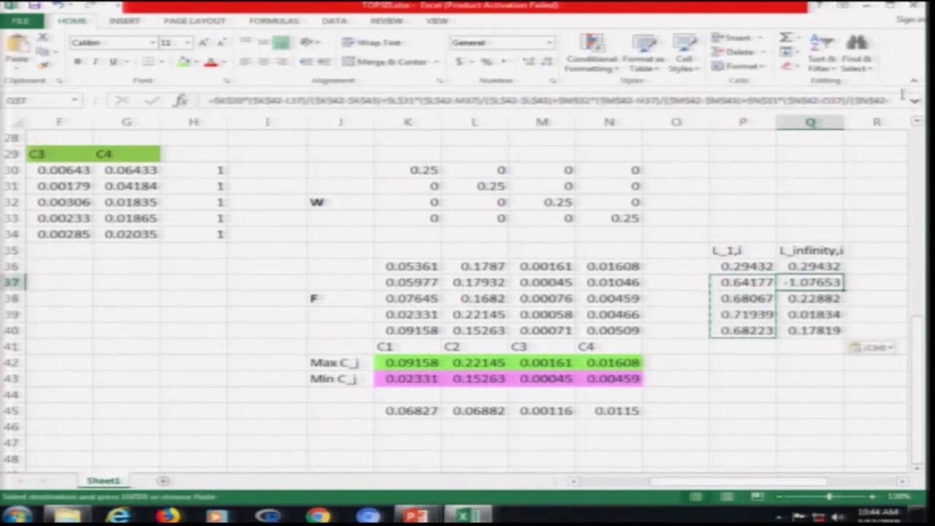
key("F2")
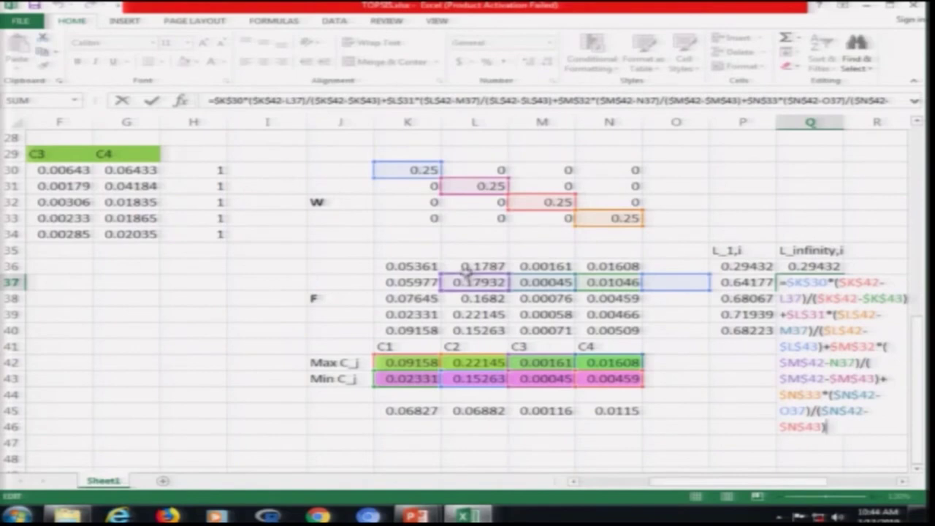
left_click(418, 267)
left_click_drag(426, 276, 427, 292)
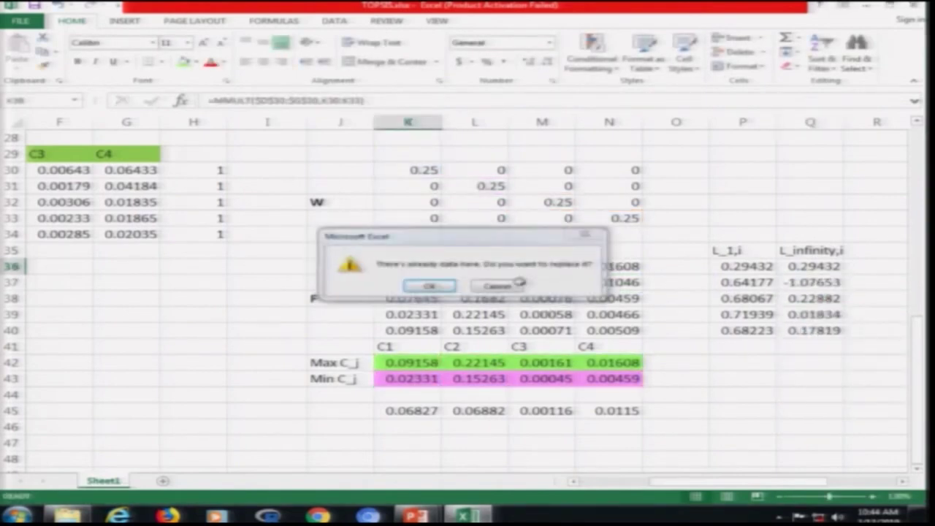
key("Escape")
- Change the F value references in the Q37 formula to K37 in the C1 term and L37 in the C2 term
left_click(813, 284)
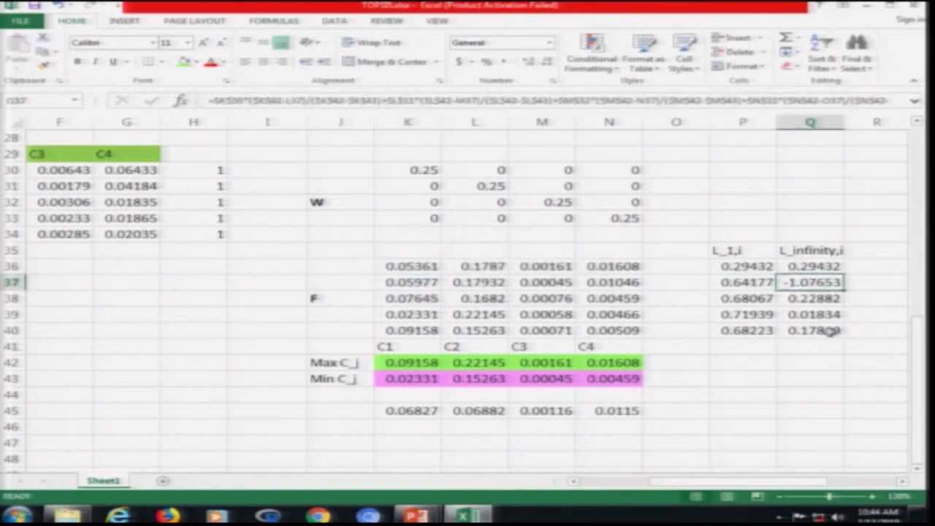
key("F2")
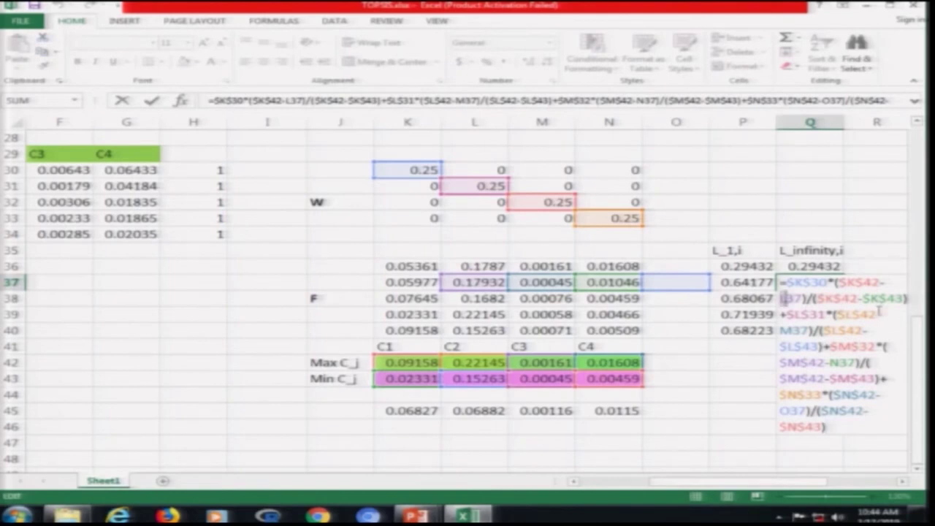
key("Delete")
type("k")
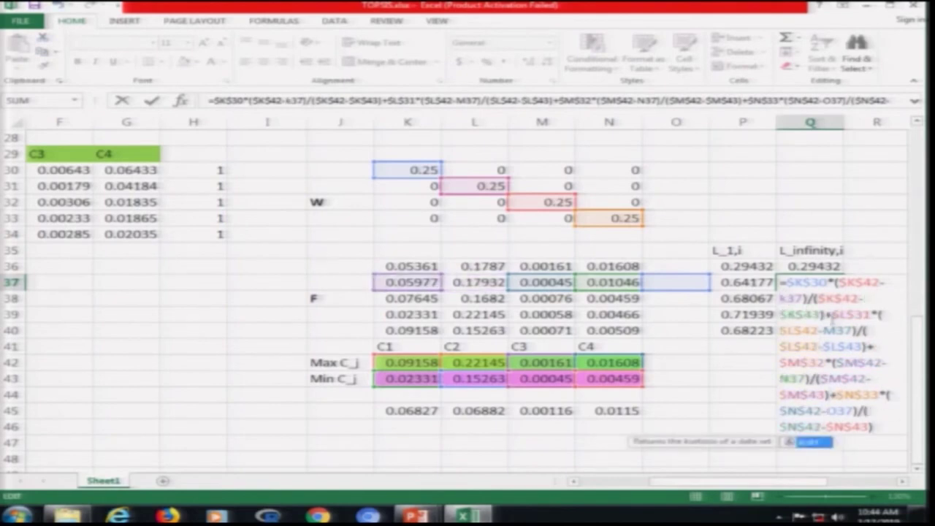
left_click(837, 330)
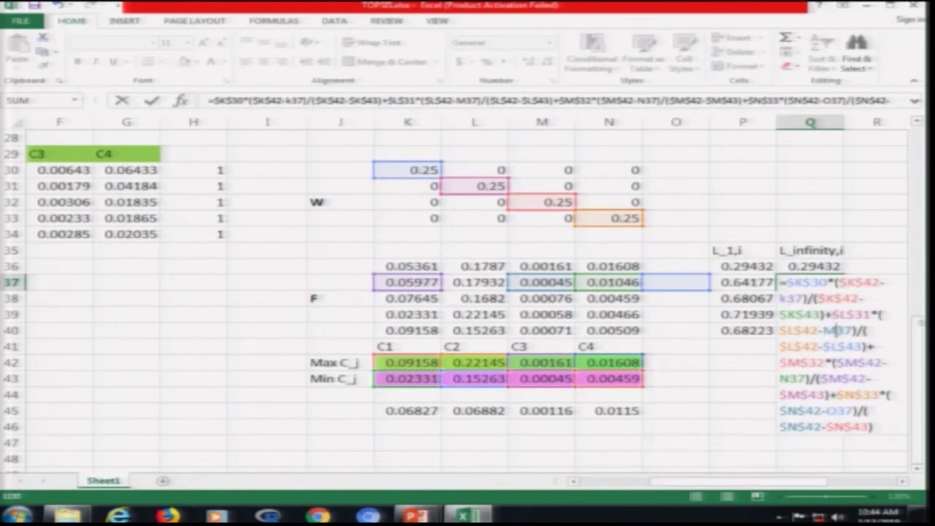
key("Delete")
type("l")
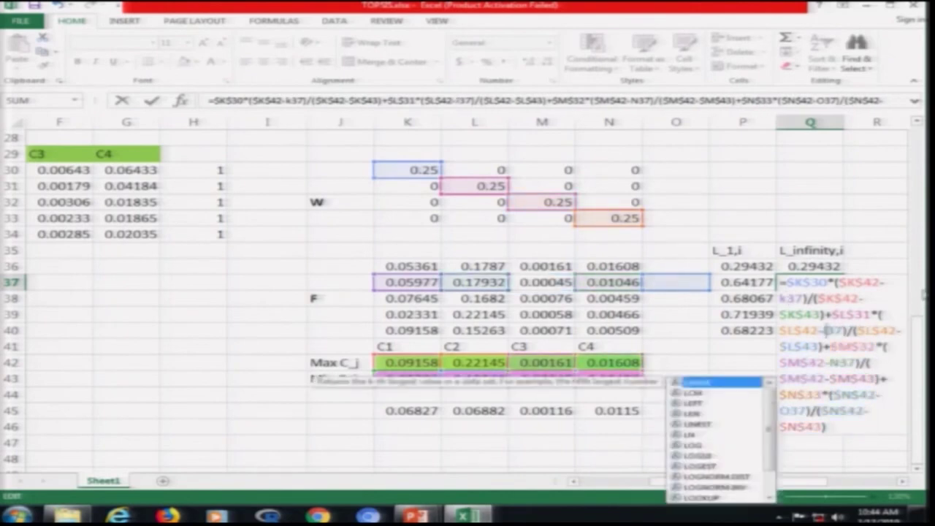
- Change the Q37 formula's F value references to M37 in the C3 term and N37 in the C4 term, and commit it
key("Escape")
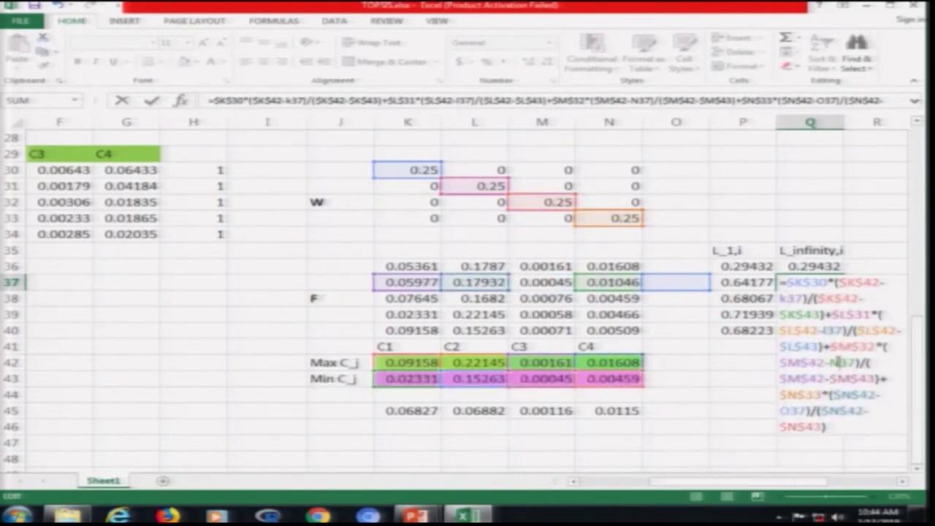
key("Delete")
type("m")
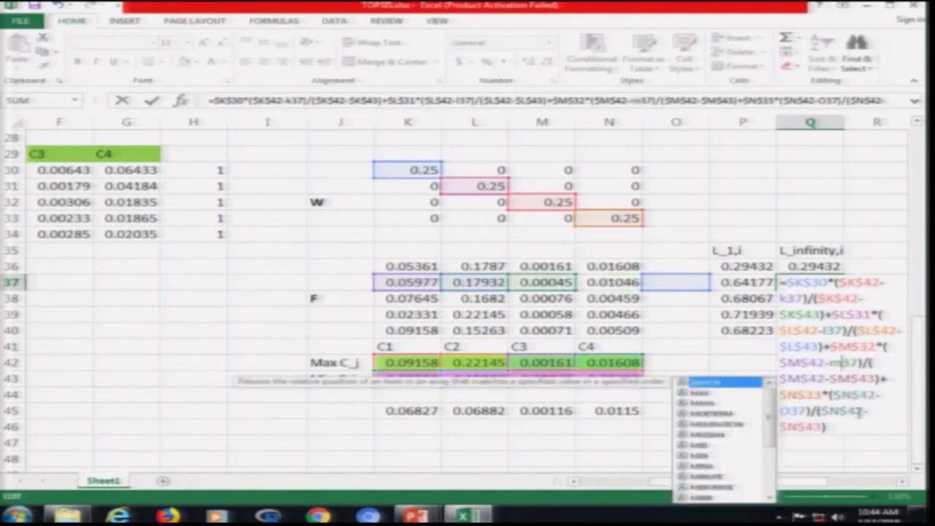
key("Escape")
key("Delete")
type("n")
key("Return")
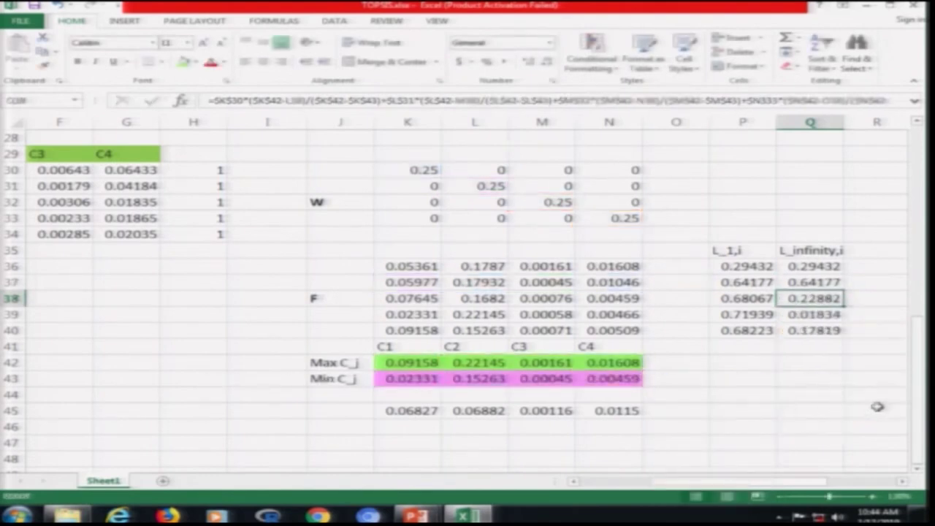
- Change the F value references in the Q38 formula to K38 in the C1 term and L38 in the C2 term
key("F2")
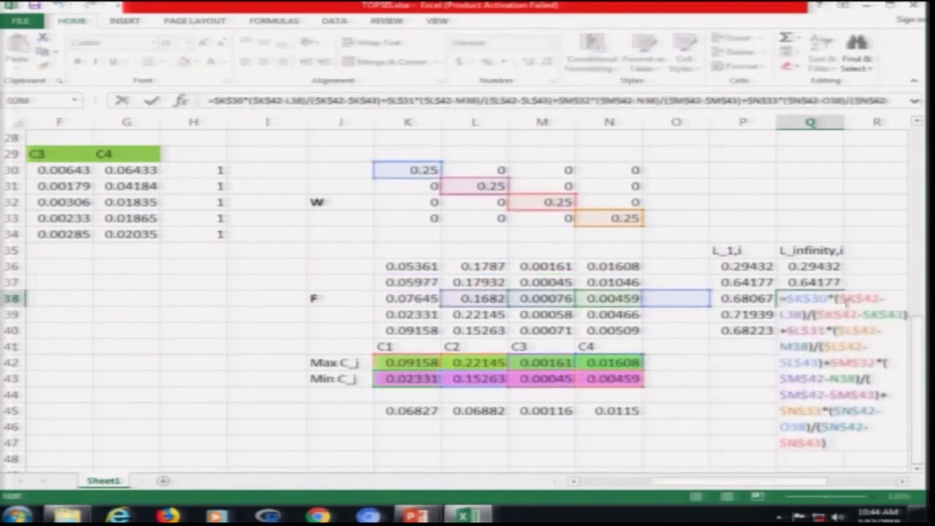
left_click(784, 314)
key("BackSpace")
type("k")
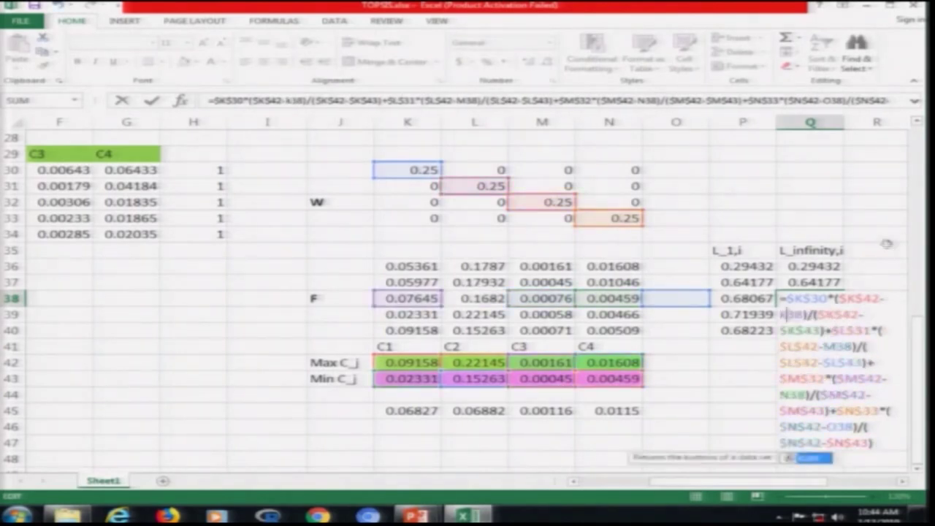
left_click(835, 347)
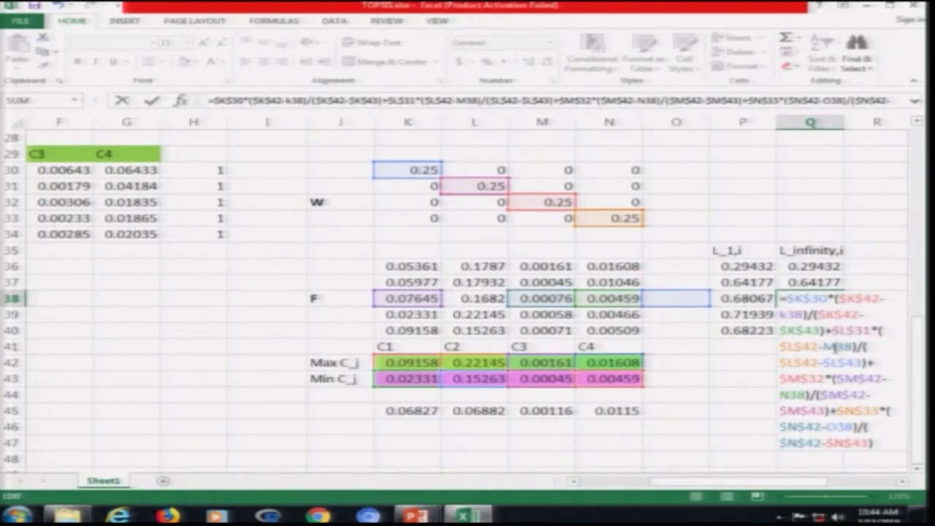
key("BackSpace")
type("l")
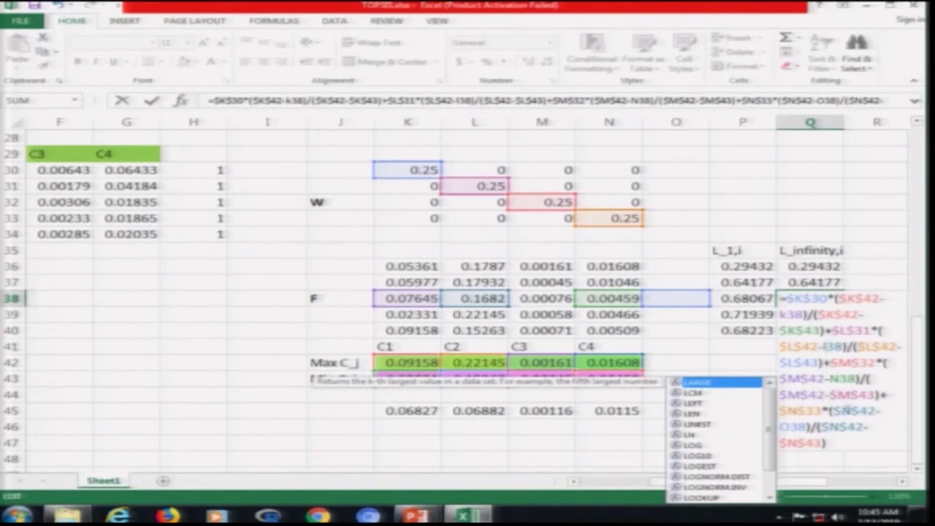
- Change the Q38 formula's F value references to M38 in the C3 term and N38 in the C4 term, and commit it
left_click(839, 379)
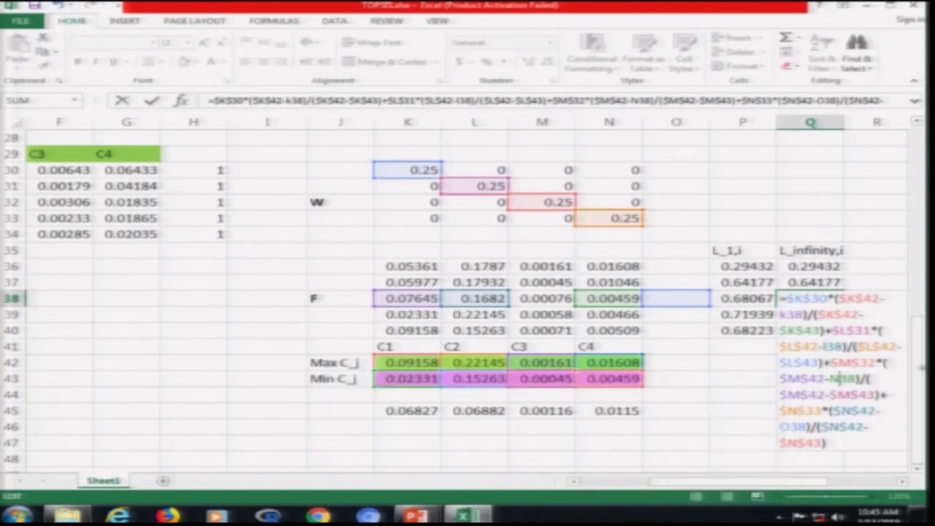
key("BackSpace")
type("m")
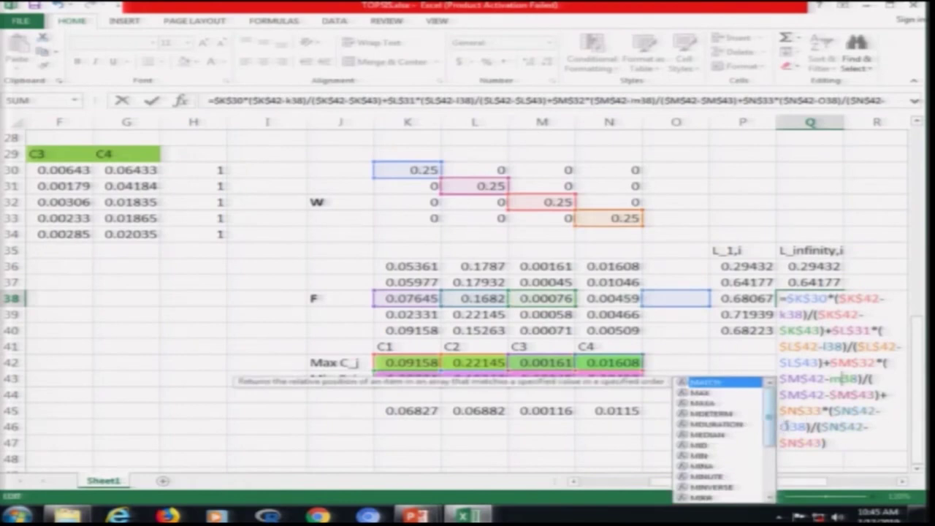
left_click(789, 426)
key("BackSpace")
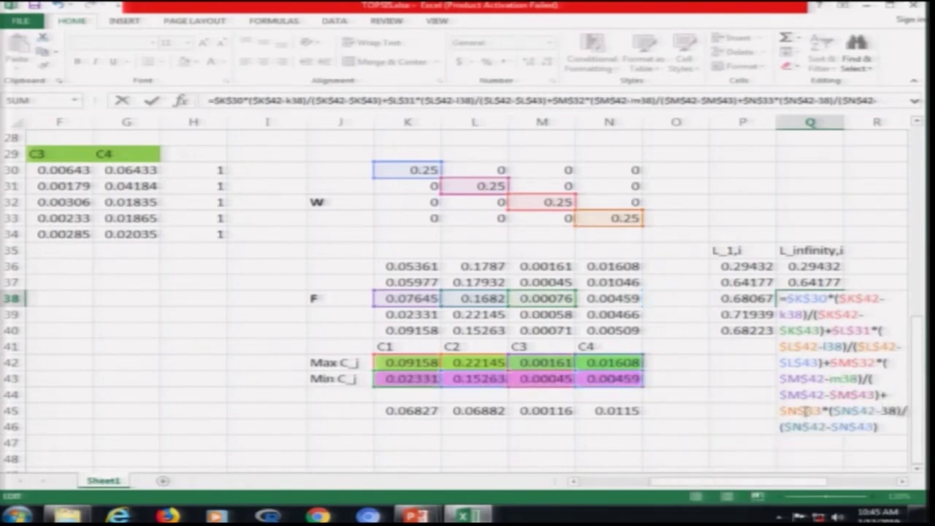
type("n")
key("Return")
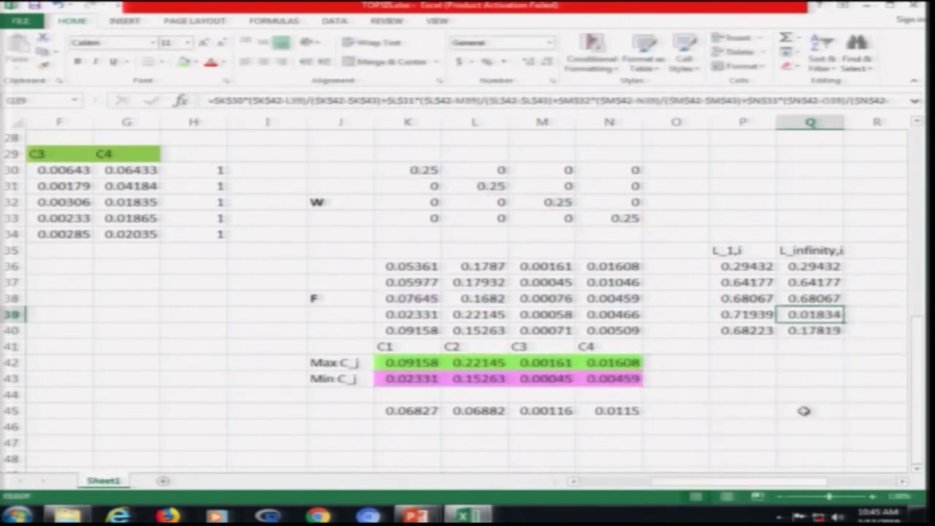
- Change the F value references in the Q39 formula to K39 in the C1 term and L39 in the C2 term
key("F2")
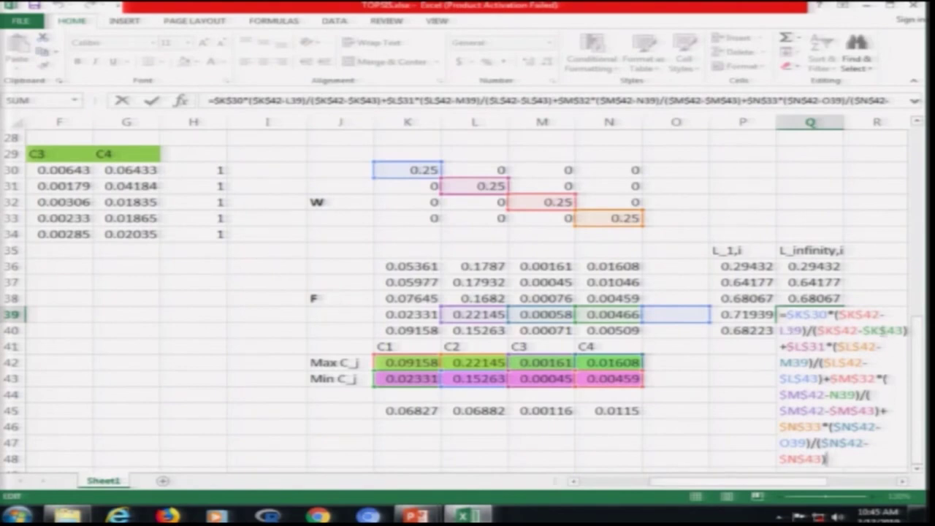
key("BackSpace")
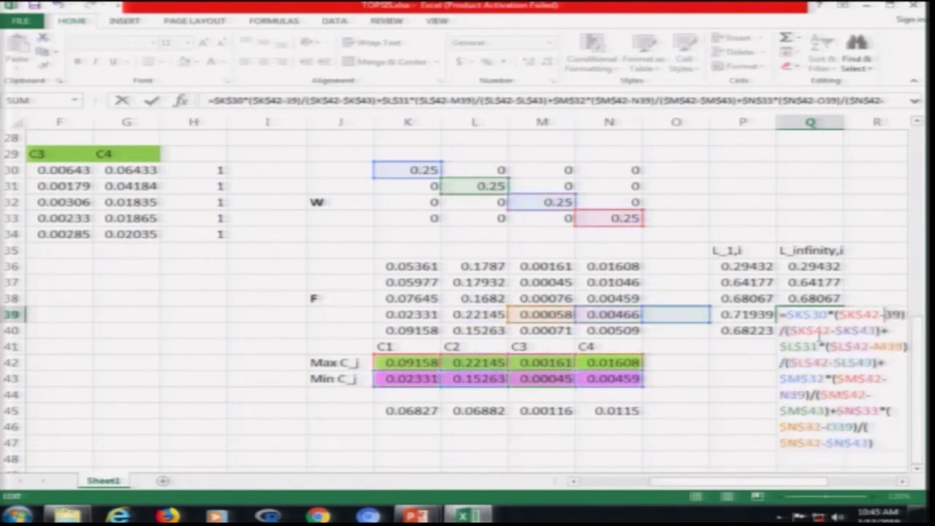
type("k")
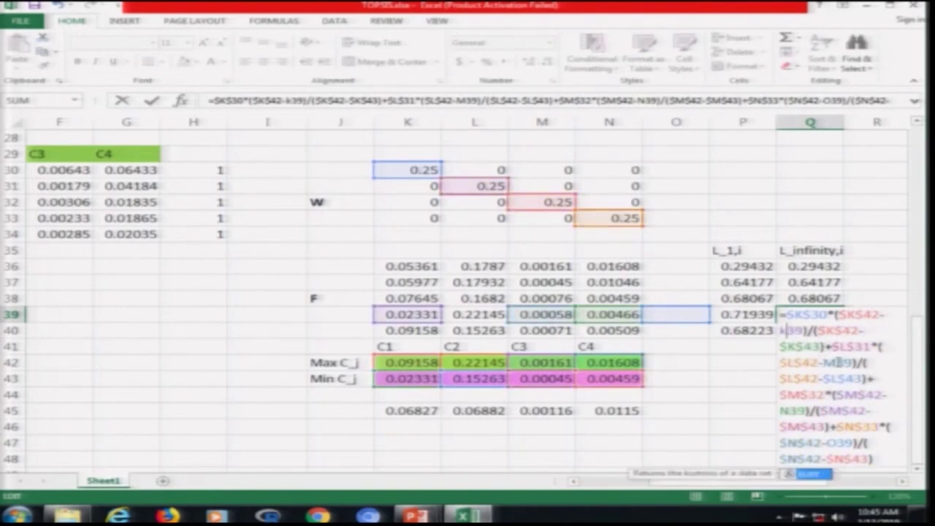
left_click(838, 362)
key("BackSpace")
type("l")
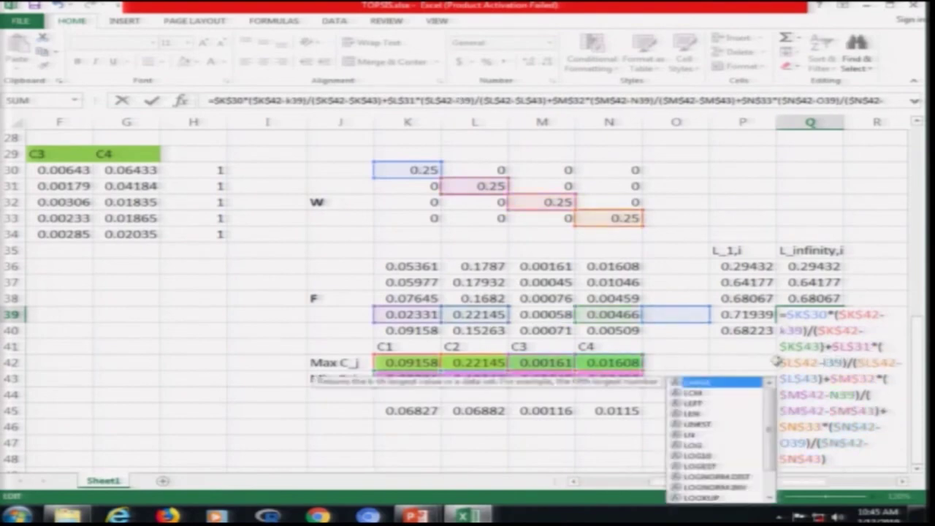
- Change the Q39 formula's F value references to M39 in the C3 term and N39 in the C4 term, and commit it
left_click(839, 395)
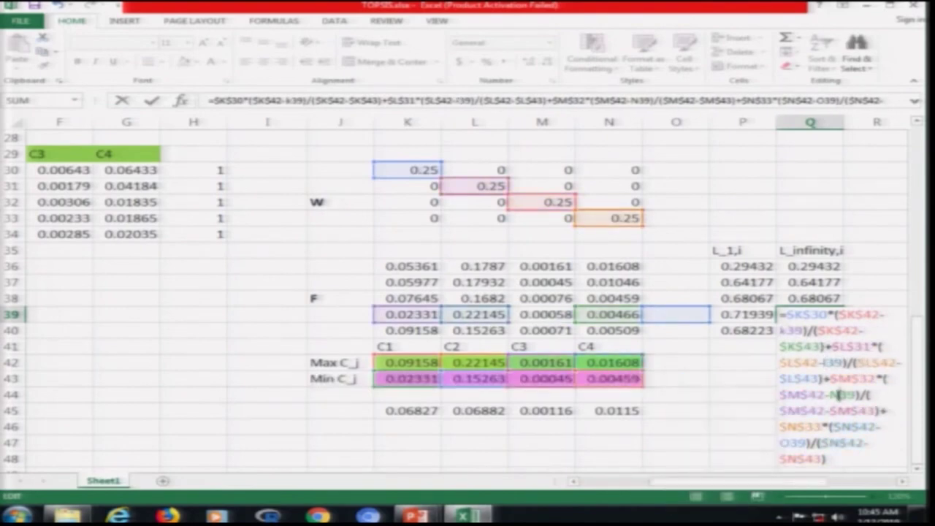
key("BackSpace")
type("m")
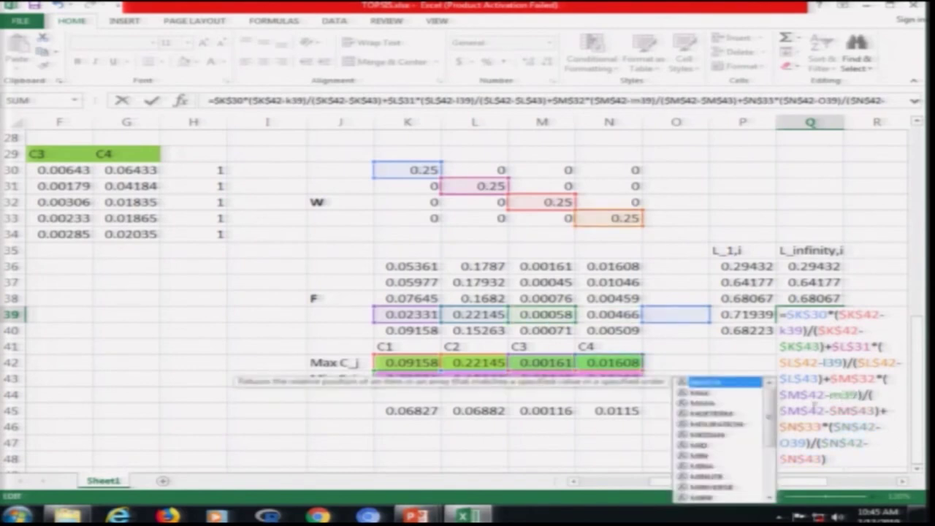
left_click(791, 443)
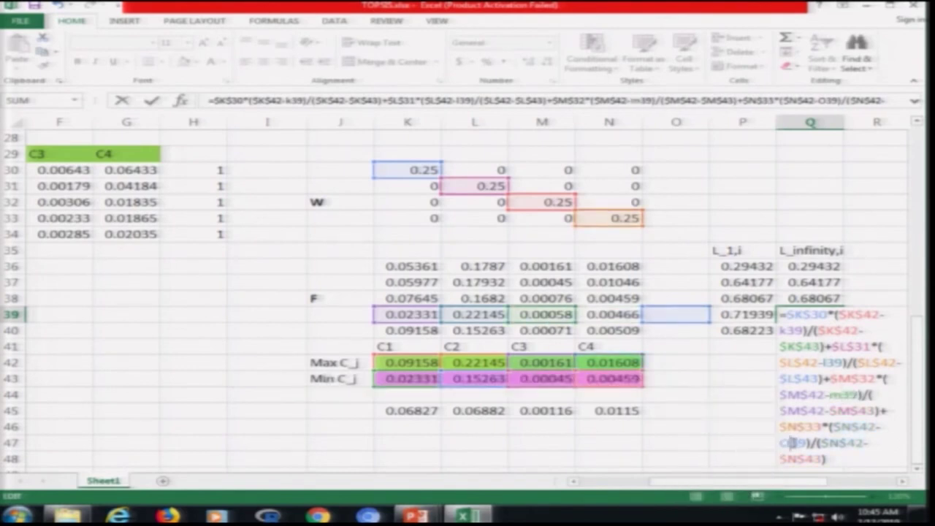
key("BackSpace")
type("n")
key("Return")
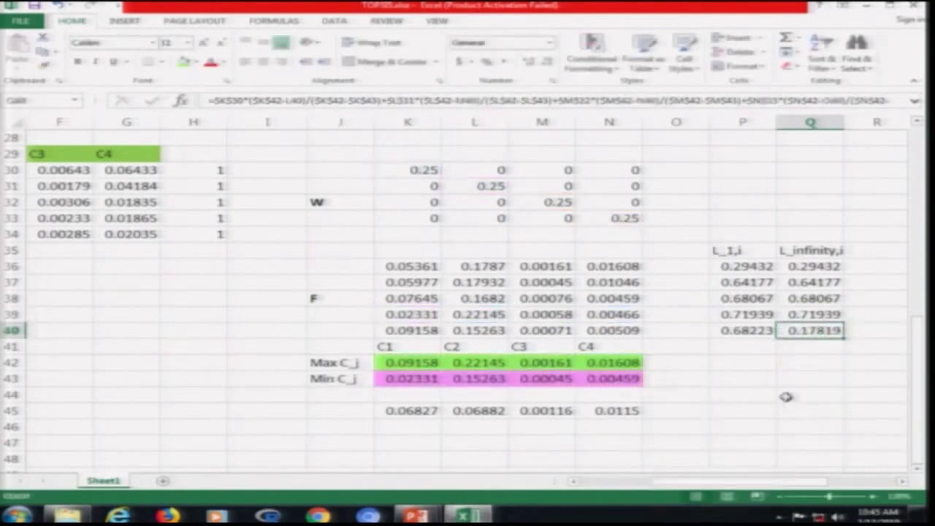
- Change the Q40 formula's F value reference in the C2 term to K40 and the C3 term's minimum reference to $L$43
key("F2")
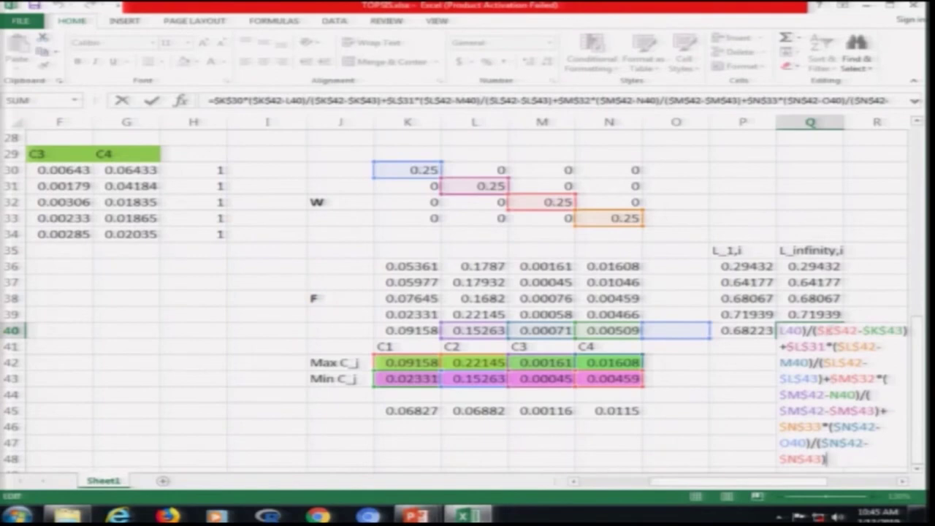
left_click(789, 363)
key("BackSpace")
type("k")
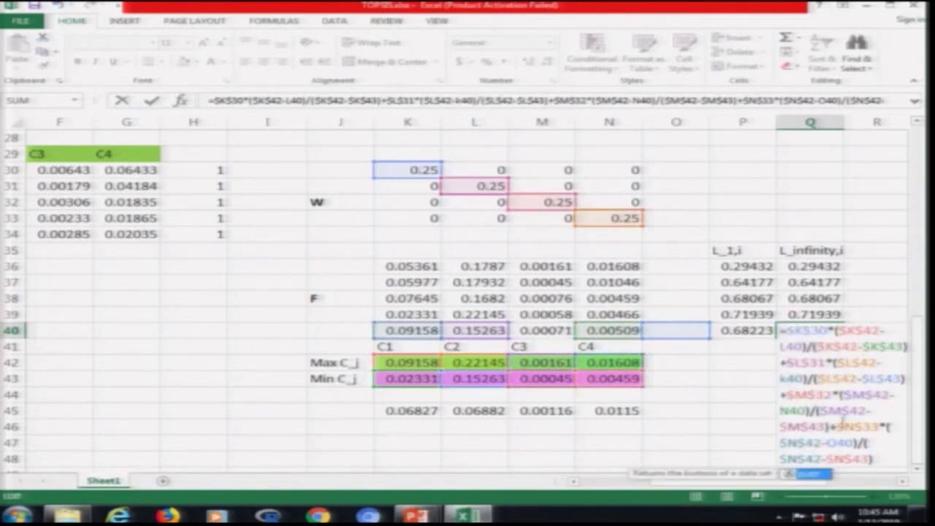
left_click(801, 427)
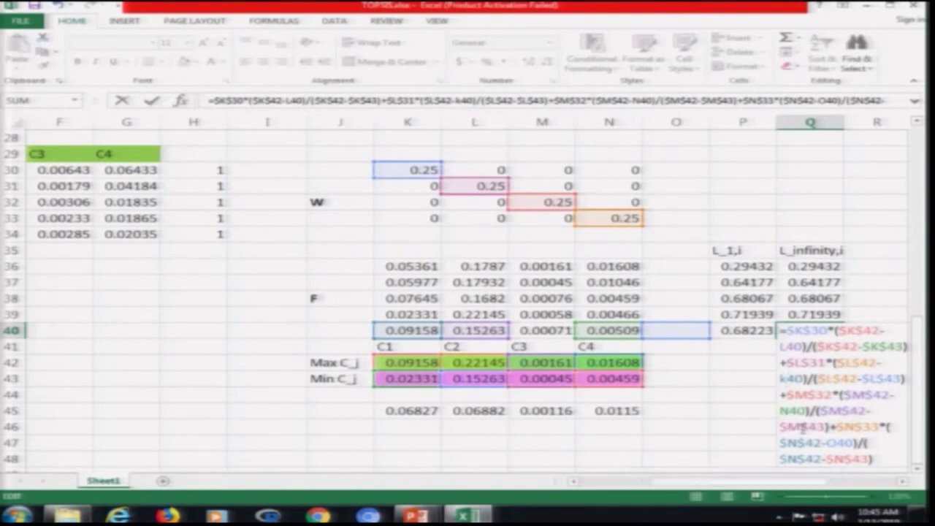
key("BackSpace")
type("l")
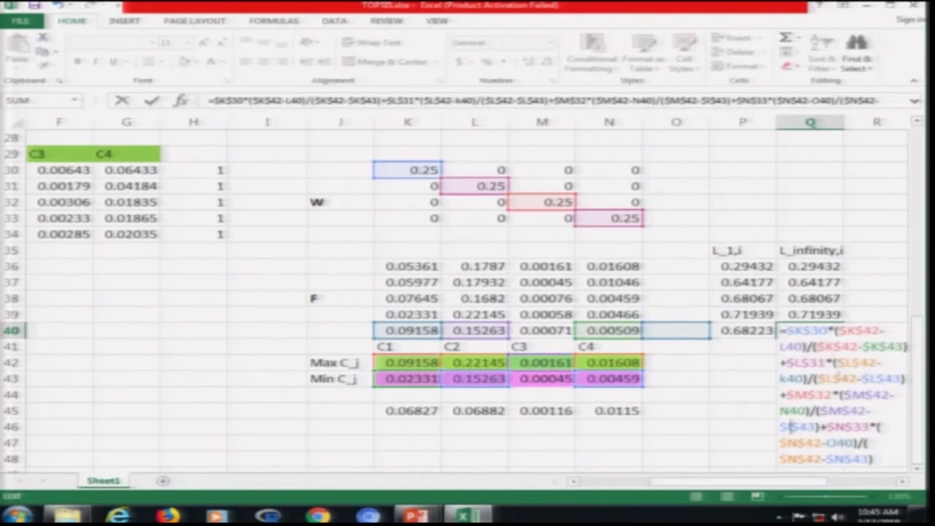
- Change the F value reference in the Q40 formula's C2 term to M40
left_click(788, 379)
key("BackSpace")
type("m")
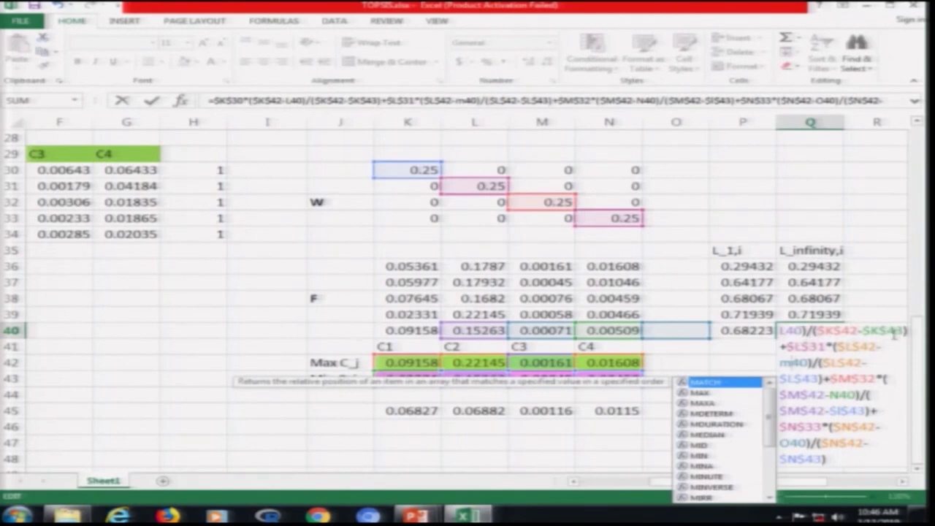
key("Escape")
- Change the F value reference in the Q40 formula's C1 term to K40
key("Up")
key("Up")
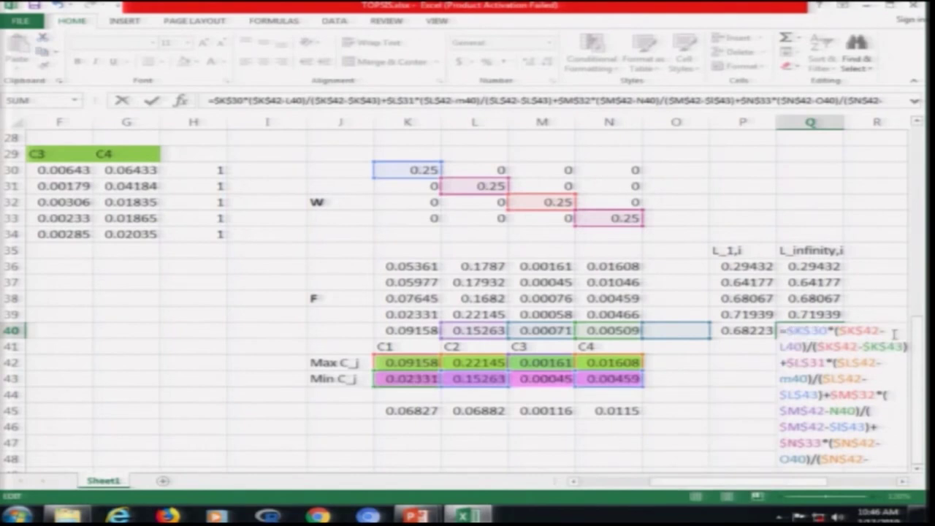
key("Down")
key("Left")
key("Left")
key("Left")
key("Left")
key("Left")
key("Left")
type("k")
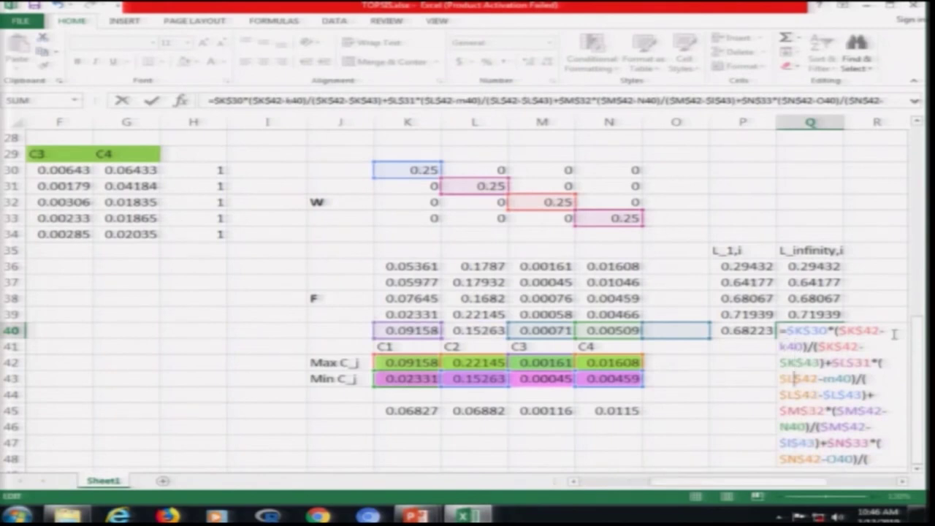
- Change the F value reference in the Q40 formula's C2 term to L40
key("Right")
key("Right")
key("Right")
key("Right")
type("l")
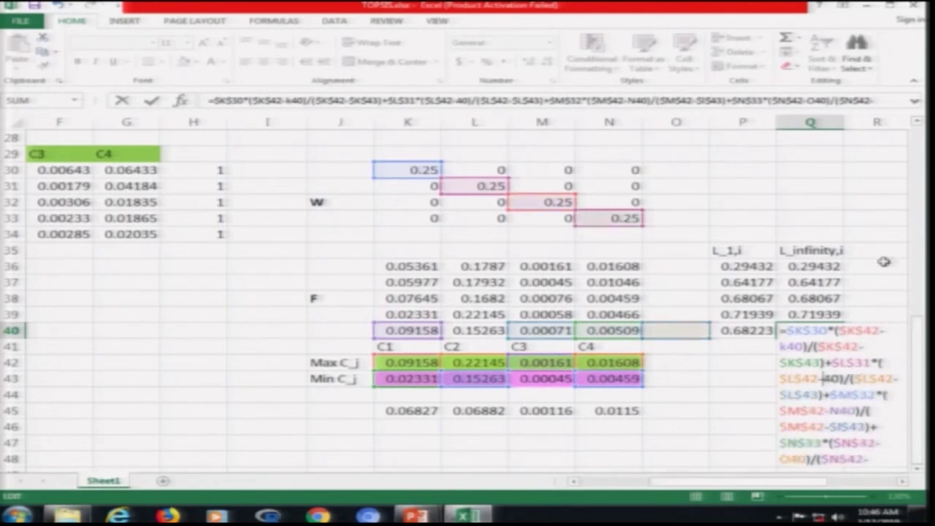
key("Down")
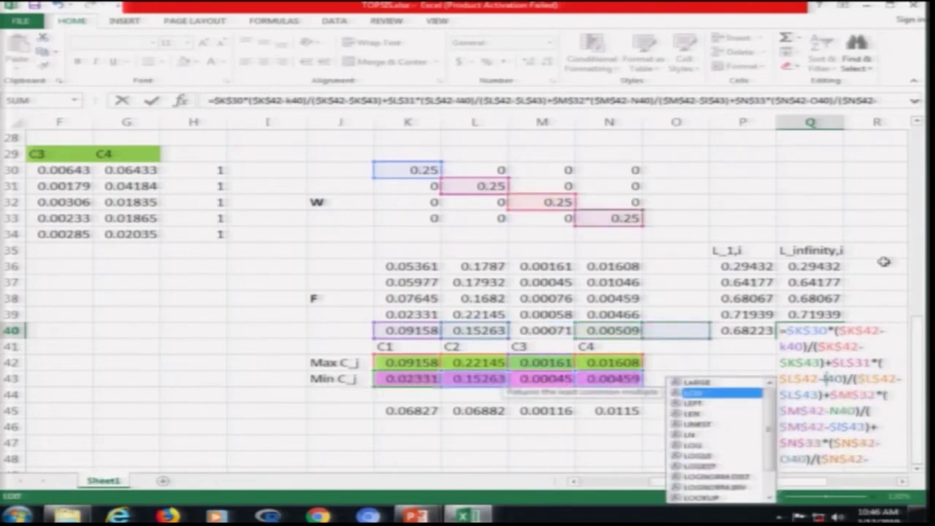
key("Up")
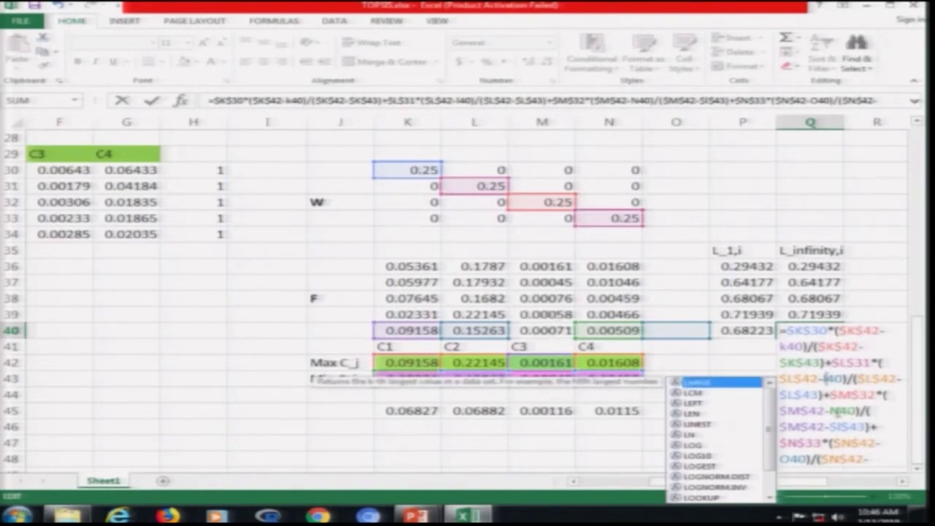
- Change the Q40 formula's F value references to M40 in the C3 term and N40 in the C4 term, commit it, and return to Q36
left_click(836, 411)
key("BackSpace")
type("m")
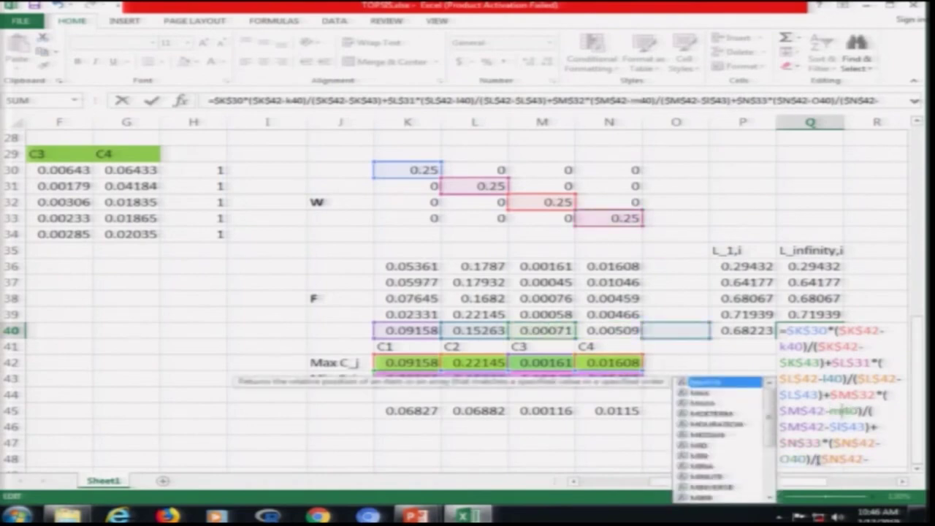
left_click(791, 458)
key("BackSpace")
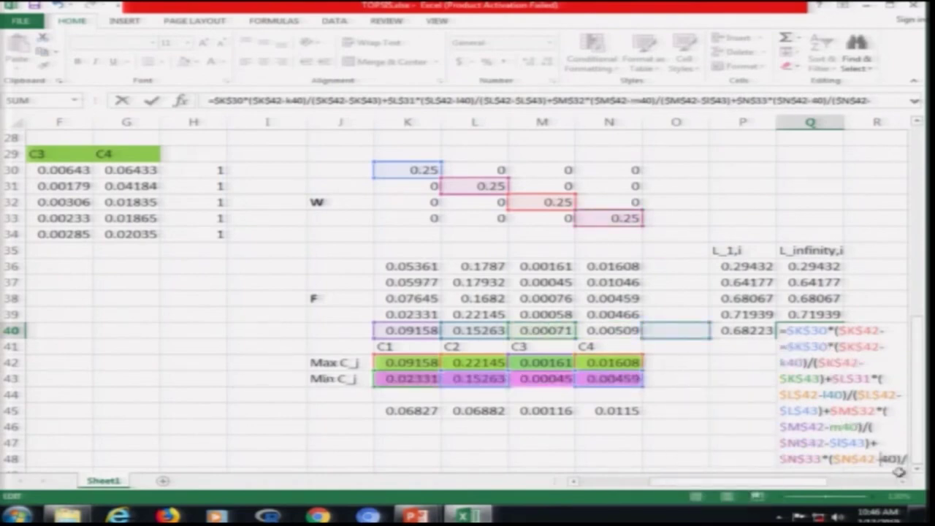
type("n")
key("Return")
key("Up")
key("Up")
key("Up")
key("Up")
key("Up")
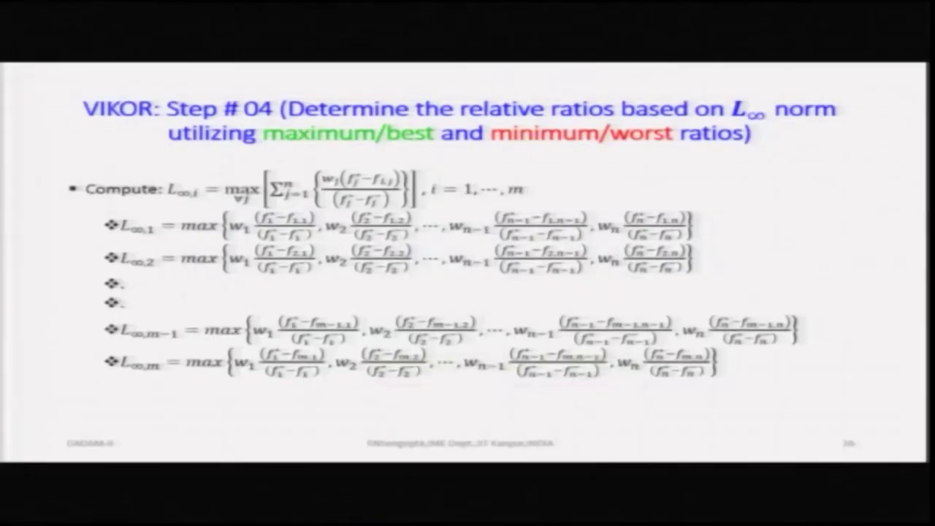
- In the PowerPoint slide show, advance to the computed L_infinity ratios and highlight the L_infinity,1 result in orange-yellow
key("Page_Down")
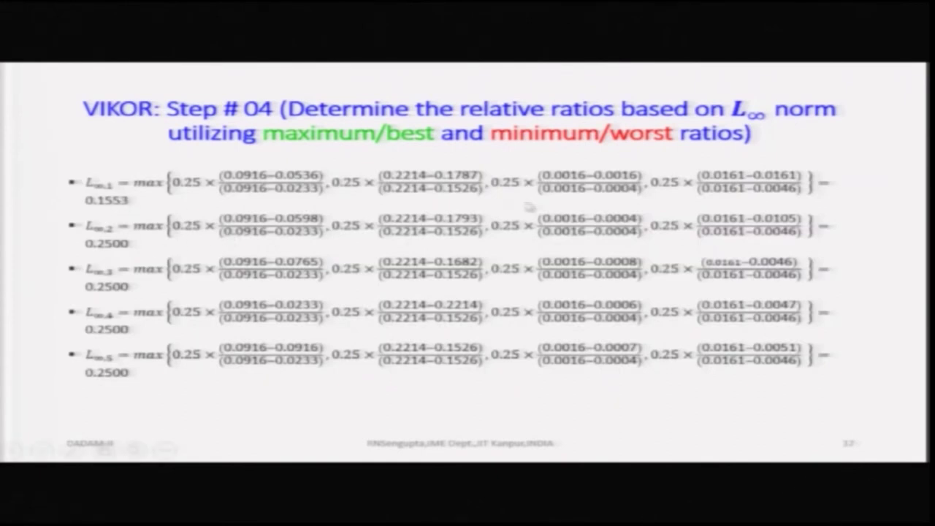
left_click(73, 451)
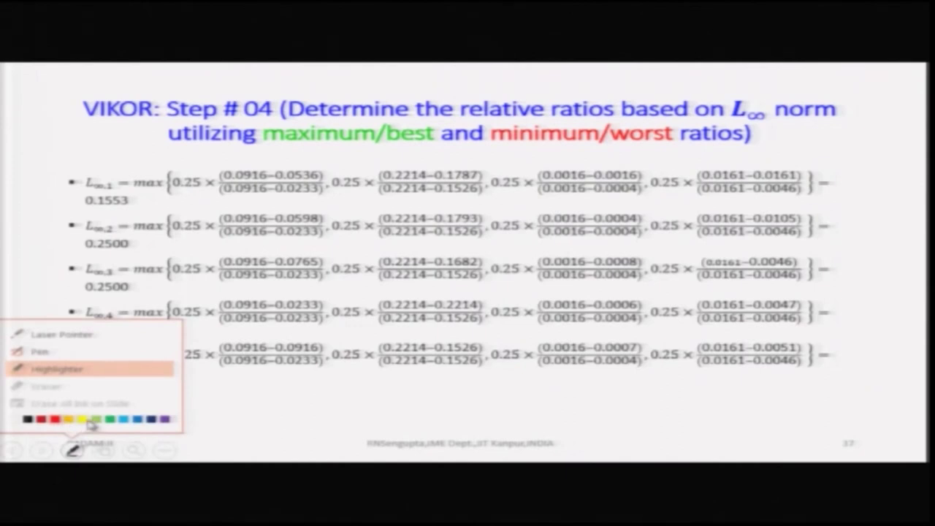
left_click(82, 420)
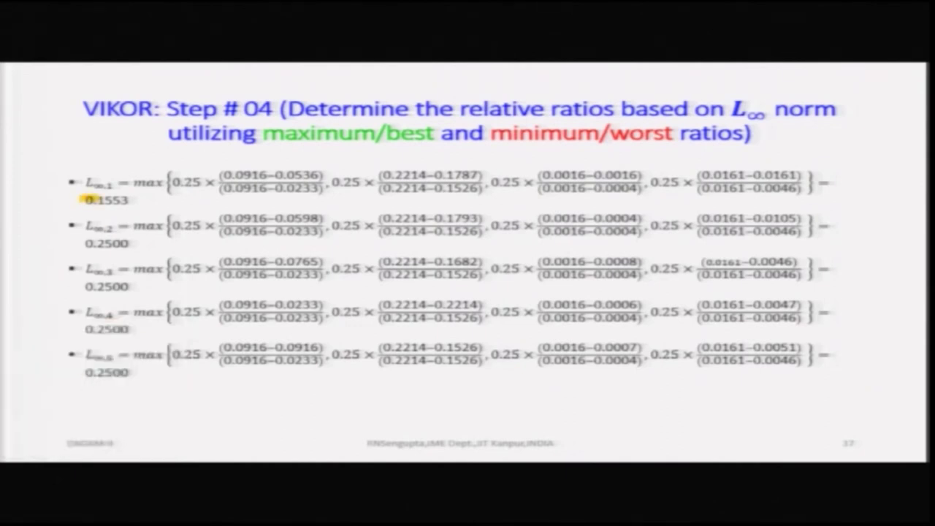
left_click_drag(84, 197, 133, 198)
- Highlight the L_infinity,2 result on the slide in light green and reopen the ink options
left_click(72, 449)
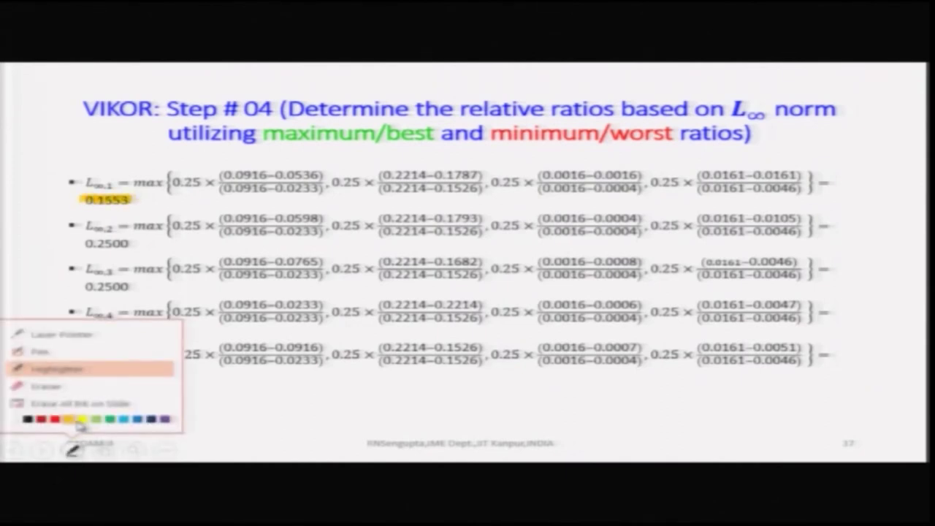
left_click(95, 420)
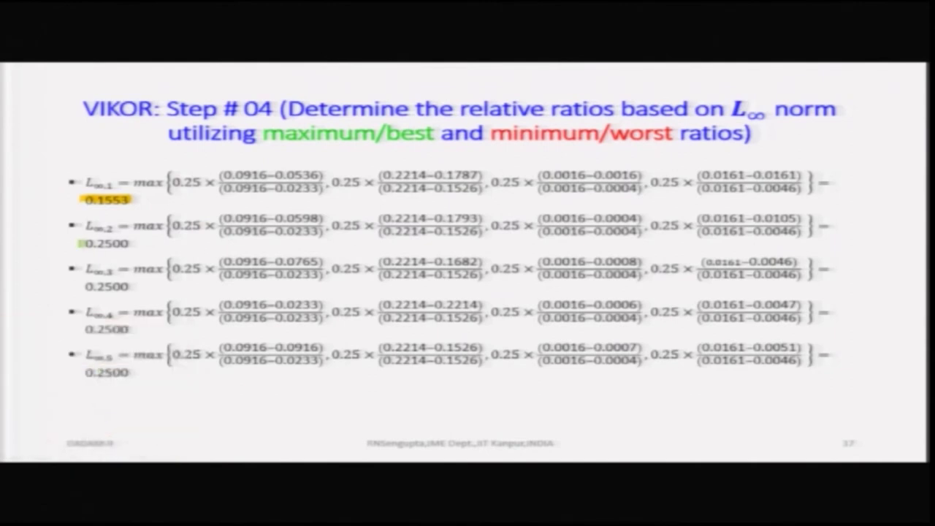
left_click_drag(81, 242, 139, 243)
left_click(74, 451)
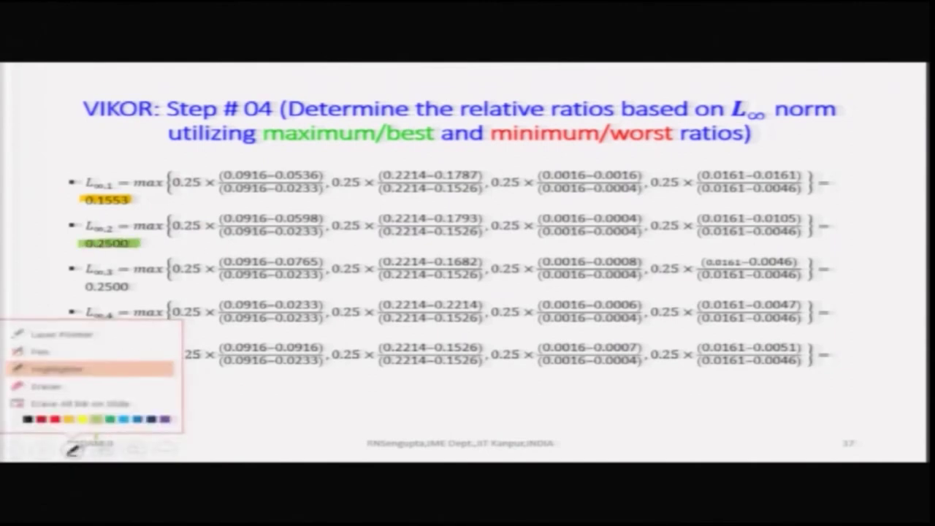
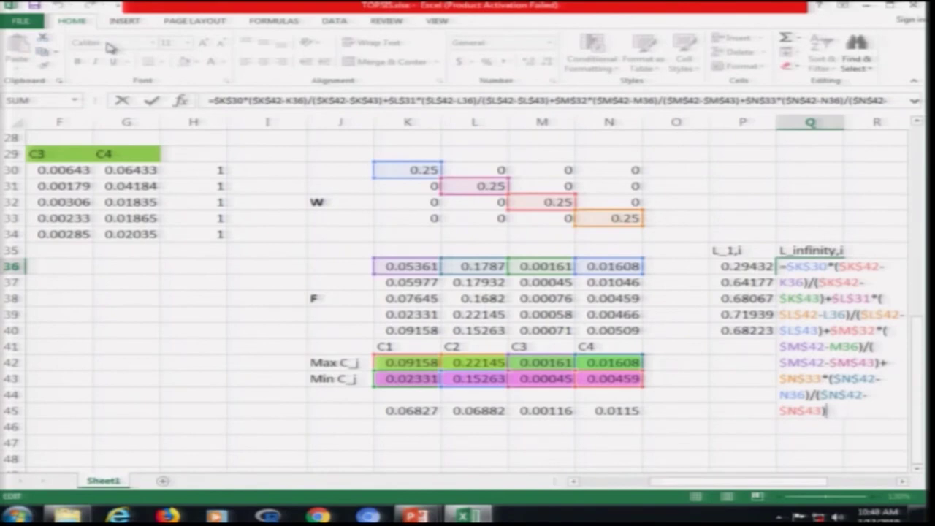
- In Excel, wrap the whole Q36 formula in the MAX function and commit it
key("Left")
key("Left")
key("Left")
key("Left")
key("Left")
type("max(")
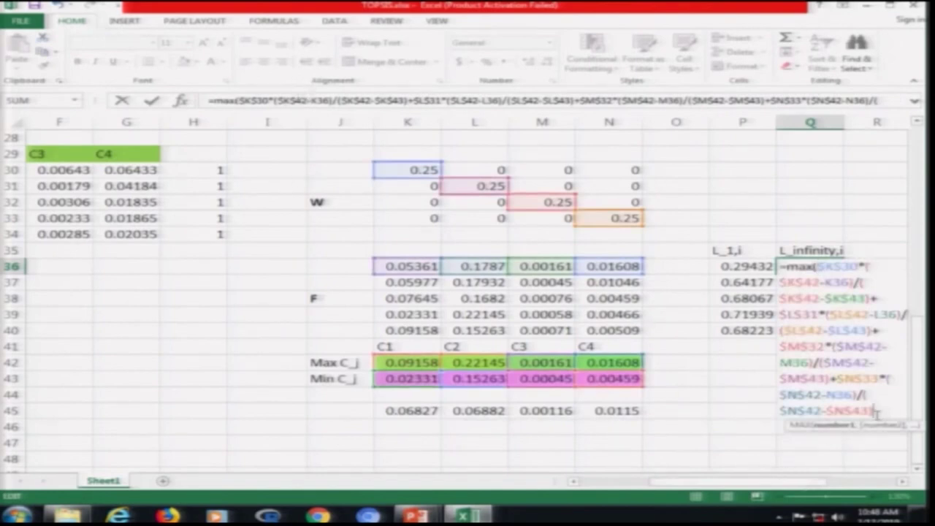
type(")")
key("Return")
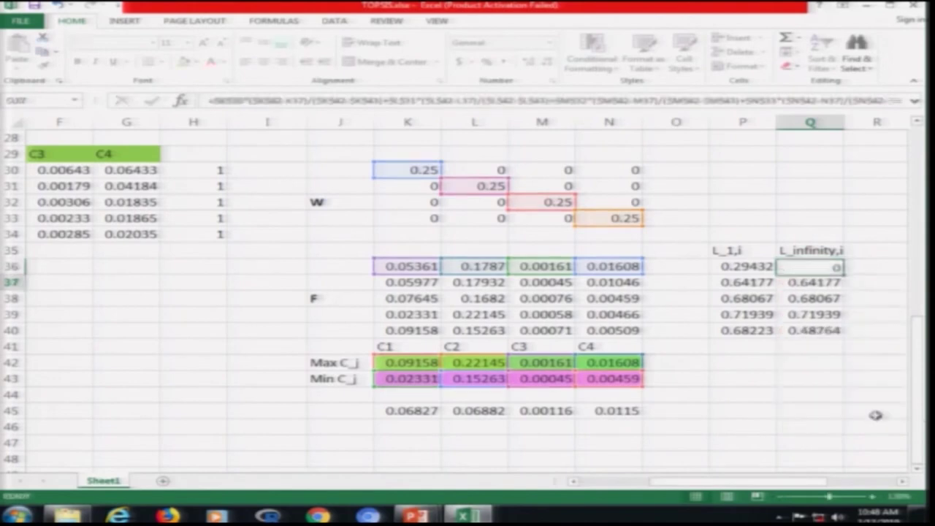
- Begin the Q37 formula with MAX( and replace the plus sign between its C1 and C2 terms with a comma
key("F2")
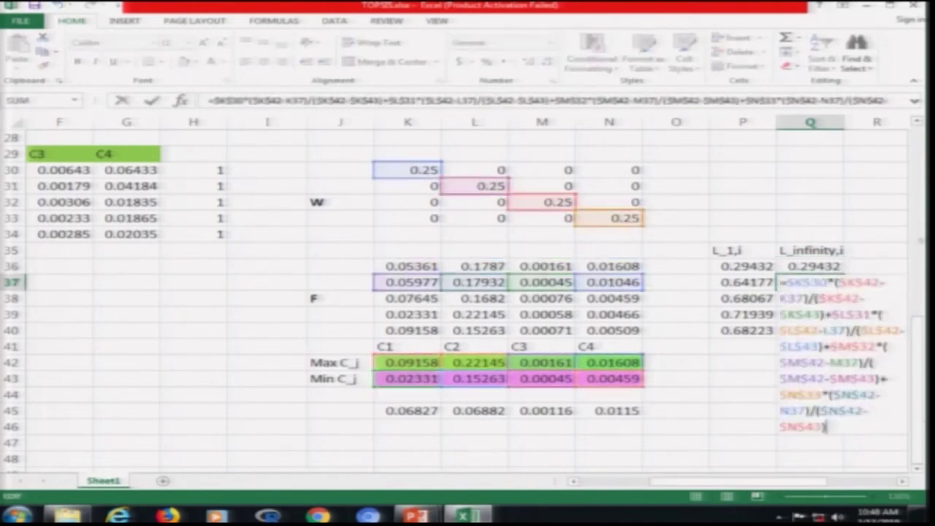
left_click(786, 282)
type("max(")
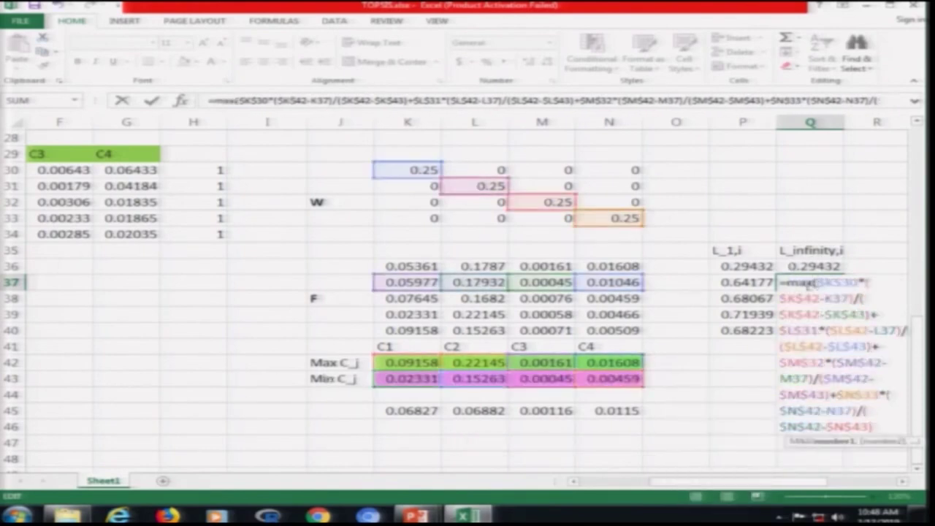
key("Right")
key("Right")
key("Right")
key("Right")
key("Right")
key("Right")
key("Right")
key("Right")
key("Right")
key("Right")
key("Right")
key("Right")
key("Right")
key("Right")
key("Right")
key("Right")
key("Right")
key("Right")
key("Right")
key("Right")
key("Right")
key("Right")
key("Right")
key("Right")
key("Right")
key("Right")
key("Right")
key("Right")
key("Right")
key("Right")
key("Right")
key("BackSpace")
type(";")
- Replace the plus sign between the C2 and C3 terms of the Q37 formula with a comma
key("Down")
key("Right")
key("Right")
key("Right")
key("Right")
key("Right")
key("Right")
key("Right")
key("Right")
key("Right")
key("Right")
key("Right")
key("Right")
key("Right")
key("Right")
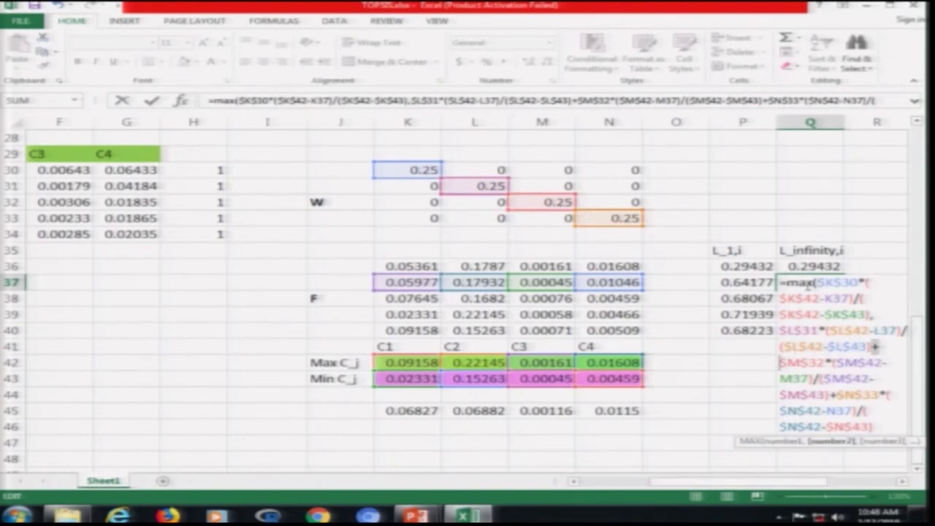
key("BackSpace")
type(";")
- Replace the plus sign between the Q37 formula's C3 and C4 terms with a comma, then close and commit the MAX formula
key("Down")
key("Down")
key("Down")
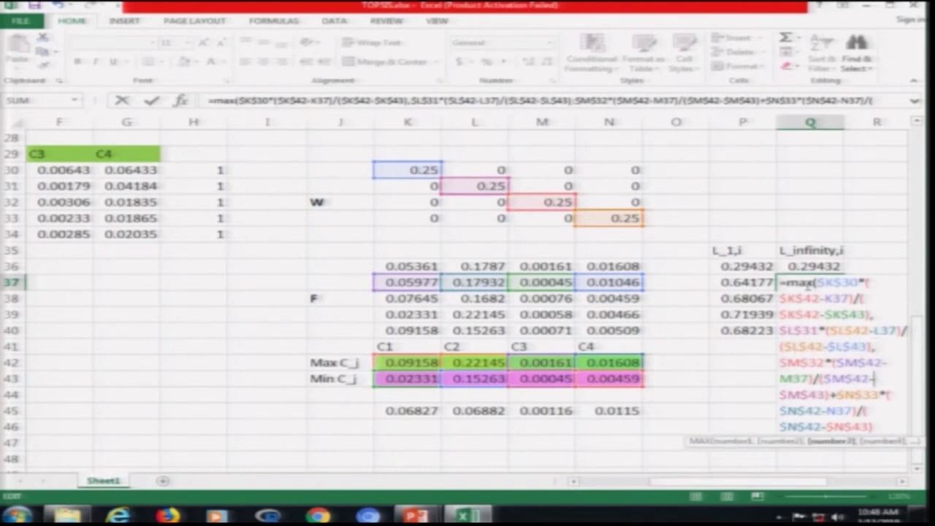
key("Left")
key("Left")
key("Left")
key("shift+Left")
type(";")
key("Return")
key("Return")
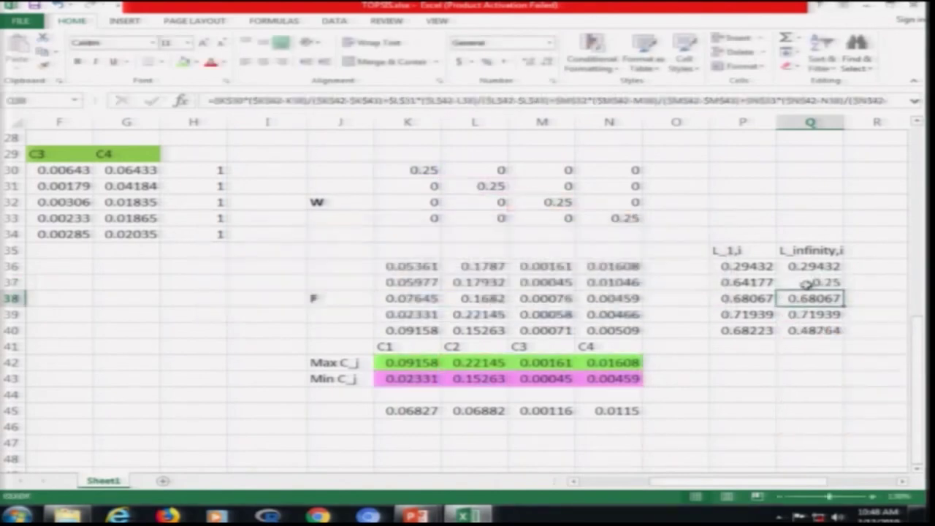
- Replace the plus sign between the C1 and C2 terms of the Q36 MAX formula with a comma
key("Up")
key("Up")
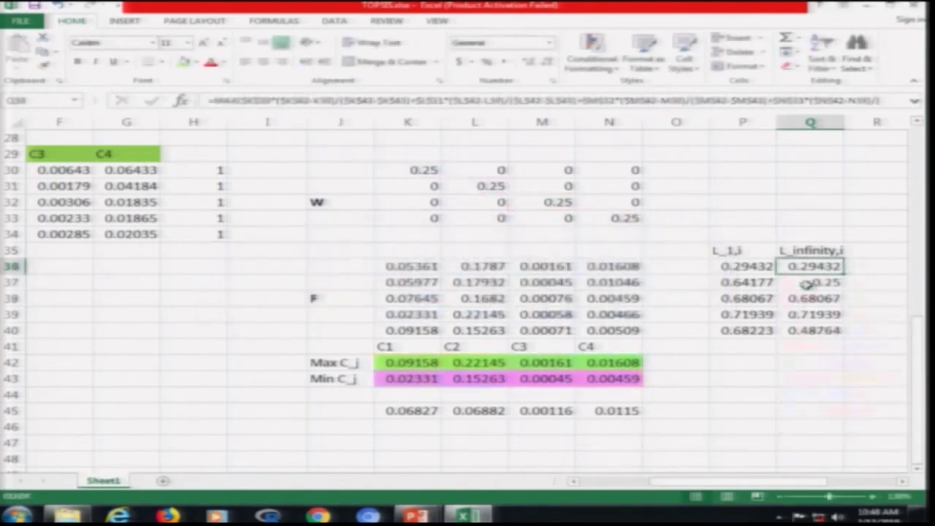
key("F2")
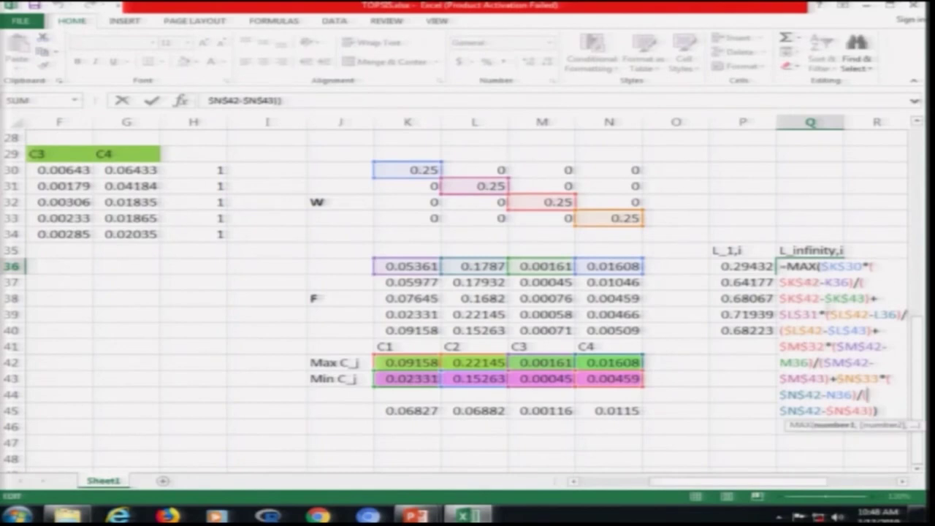
left_click(875, 298)
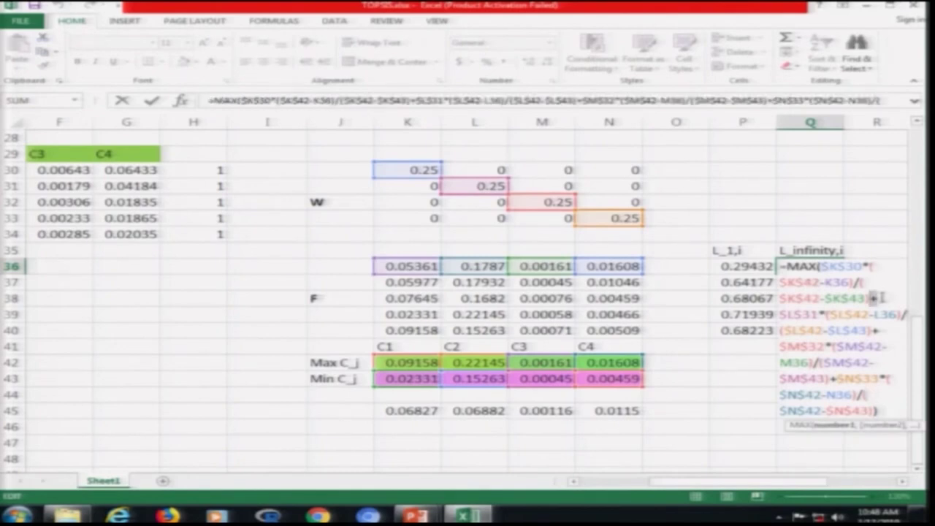
key("BackSpace")
type(",")
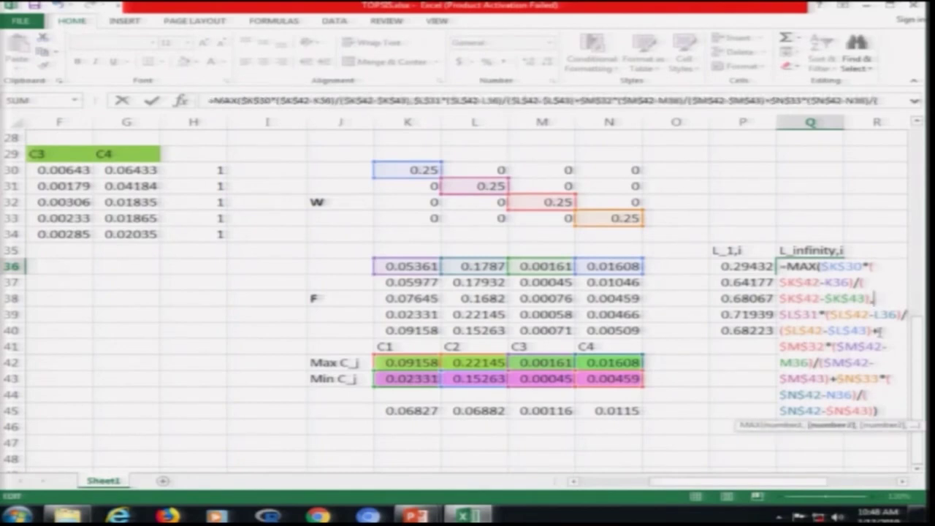
- Replace the plus signs before the C3 and C4 terms of the Q36 MAX formula with commas and commit it
left_click(882, 331)
key("BackSpace")
type(",")
left_click(839, 378)
key("BackSpace")
type(",")
key("Return")
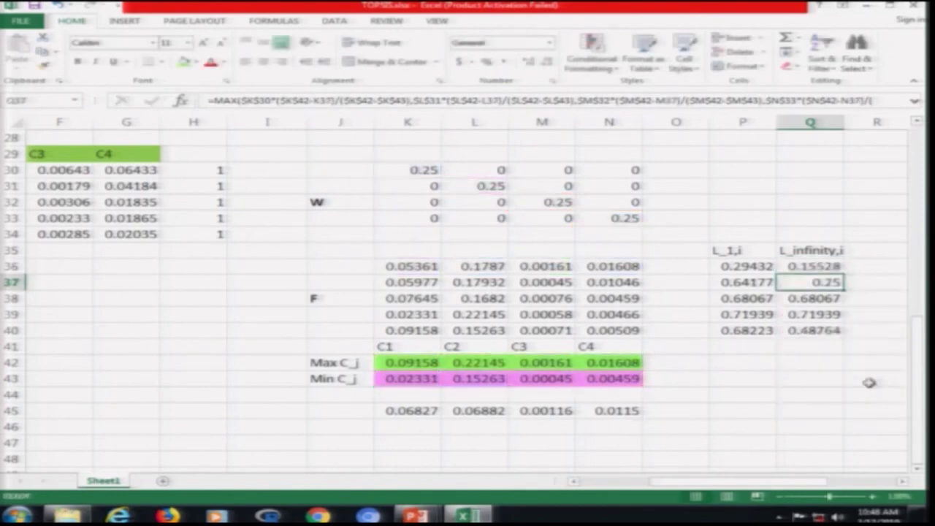
- Begin the Q38 formula with MAX( and replace the plus sign between its C1 and C2 terms with a comma
key("Down")
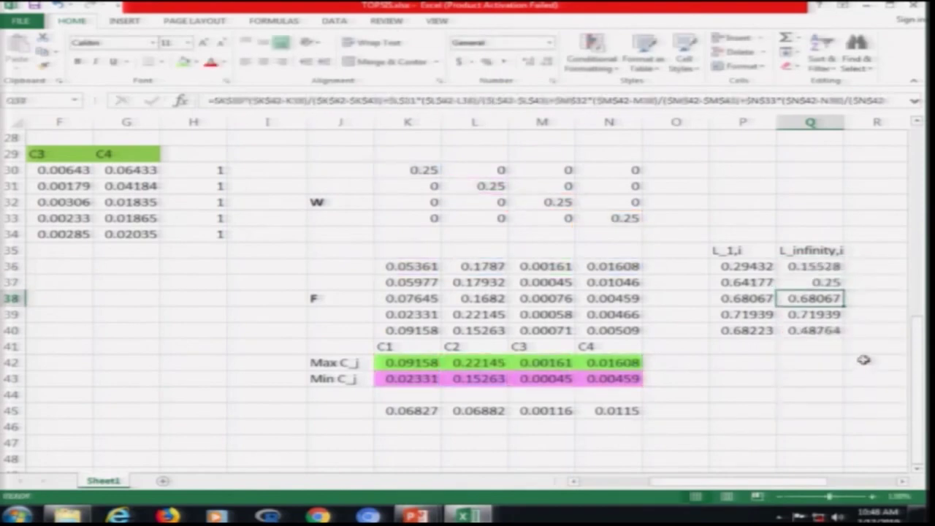
key("F2")
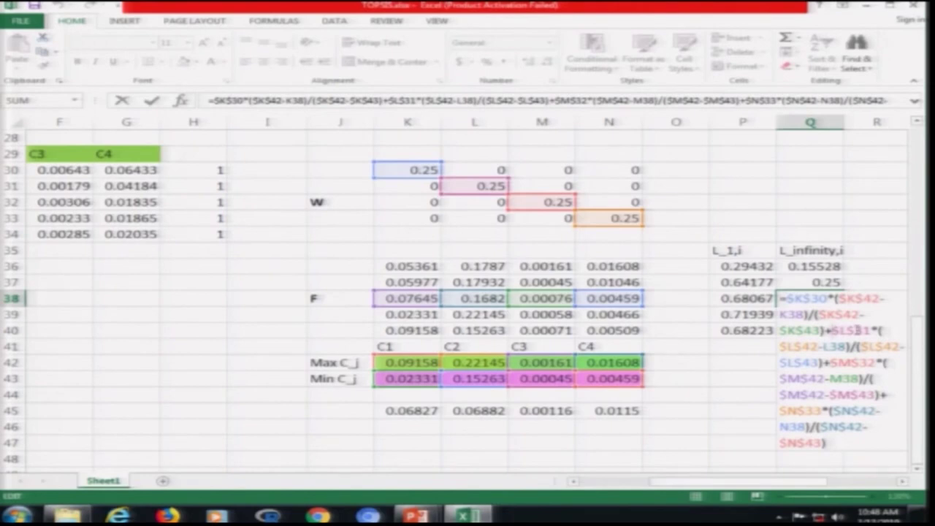
key("BackSpace")
type(",")
left_click(786, 298)
type("max")
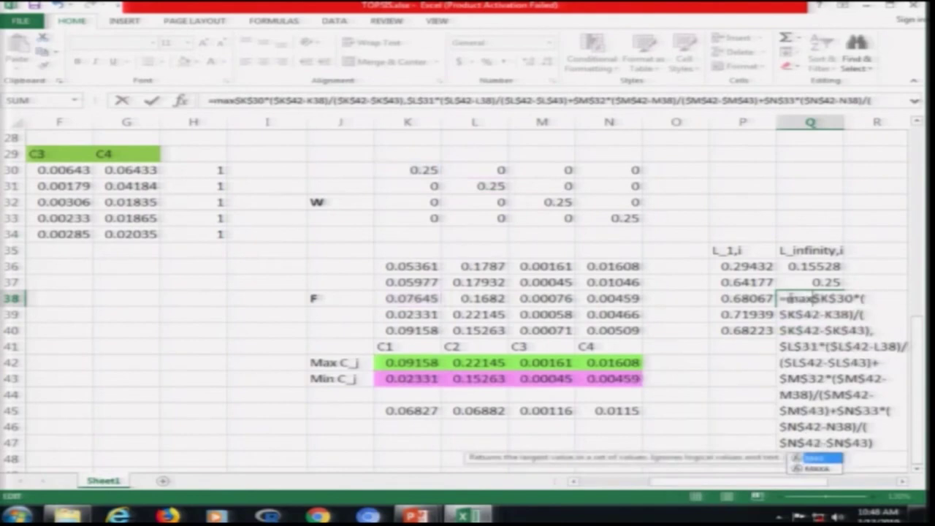
type("(")
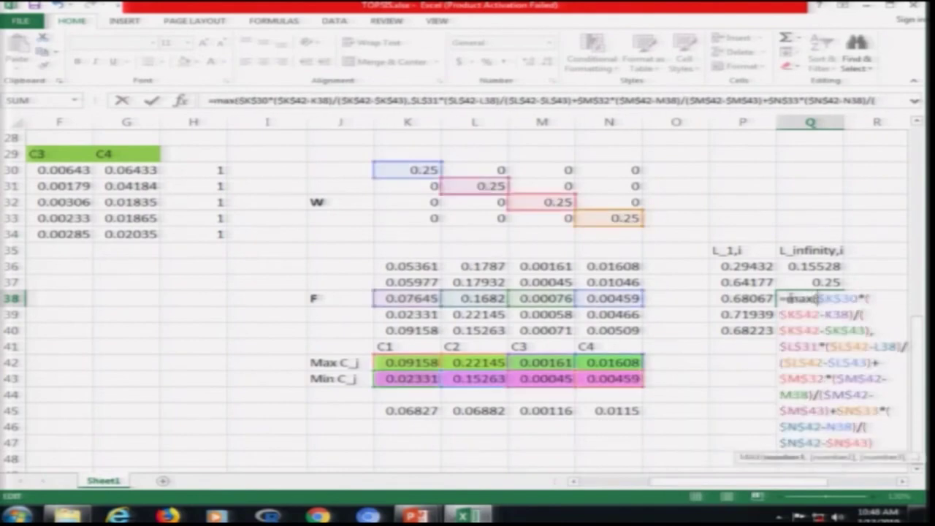
- Replace the plus signs before the C3 and C4 terms of the Q38 formula with commas
left_click(875, 362)
key("BackSpace")
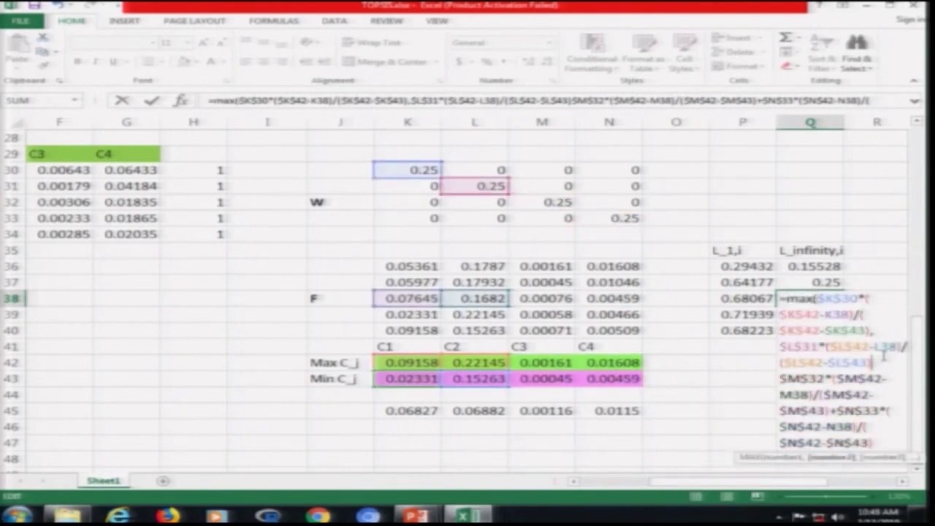
type(",")
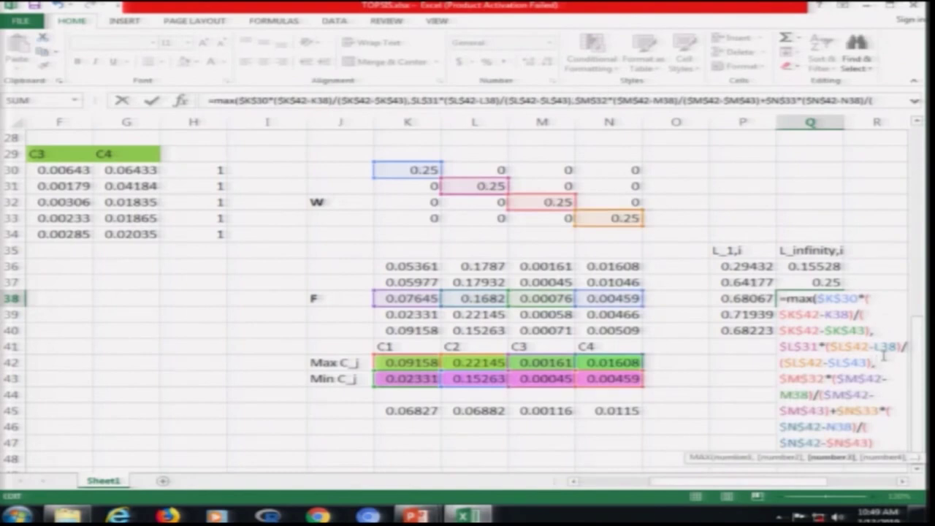
left_click(835, 409)
key("BackSpace")
type(",")
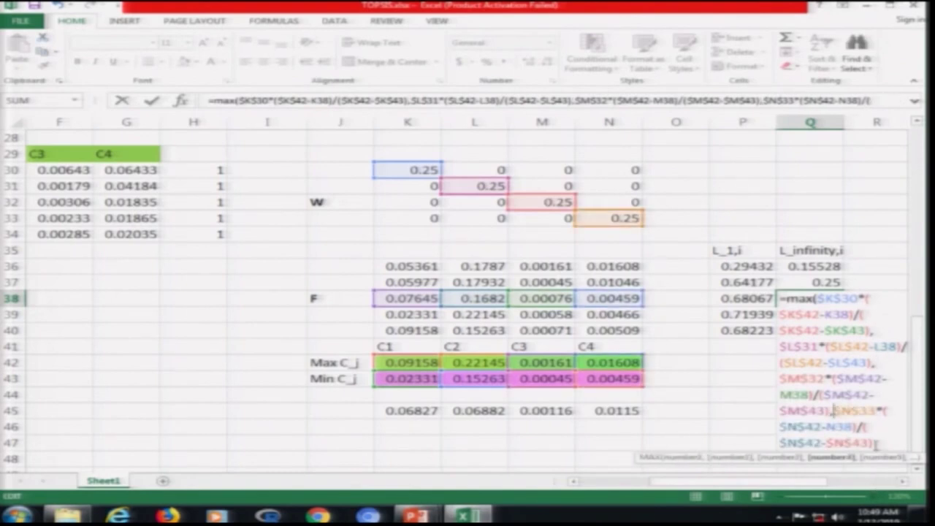
- Close the parenthesis of the Q38 MAX formula and commit it
type(")")
key("Return")
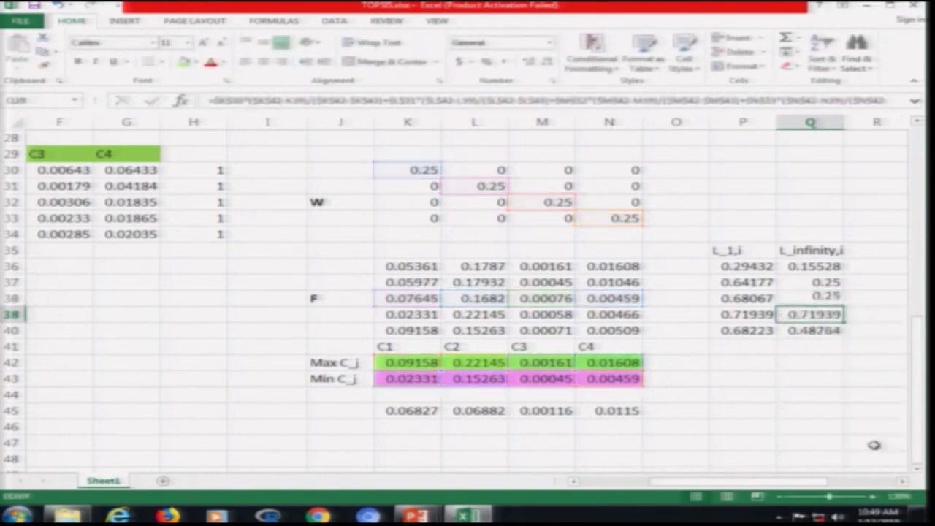
key("Up")
key("Up")
key("Up")
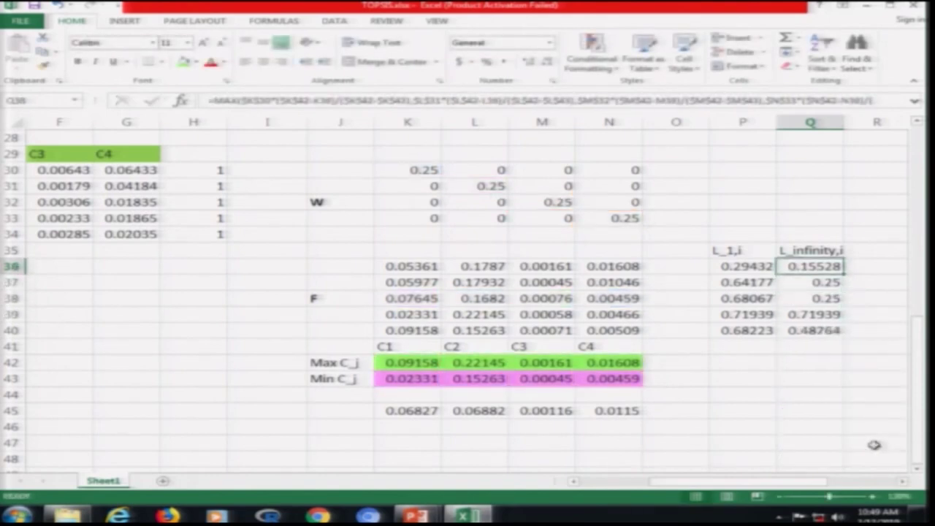
- Begin the Q39 formula with MAX( and replace the plus sign between its C1 and C2 terms with a comma
key("Down")
key("Down")
key("Down")
key("F2")
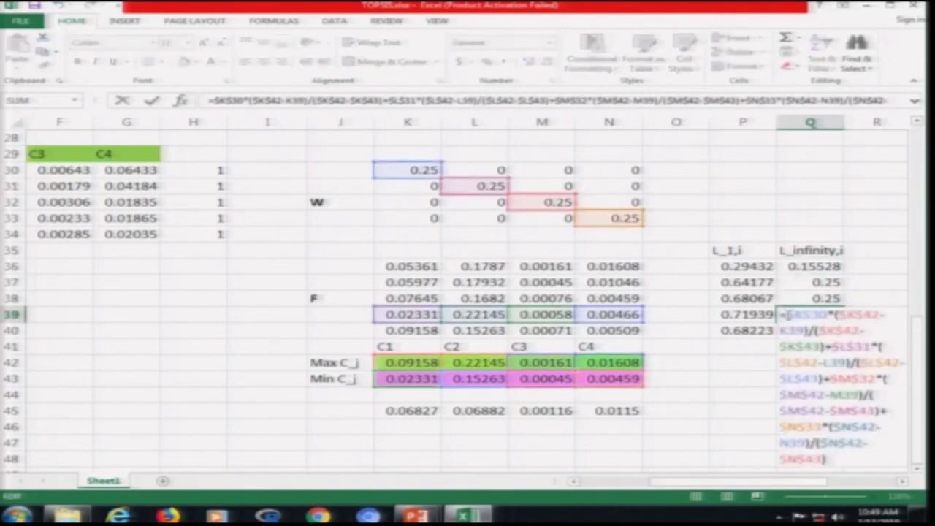
type("max(")
key("BackSpace")
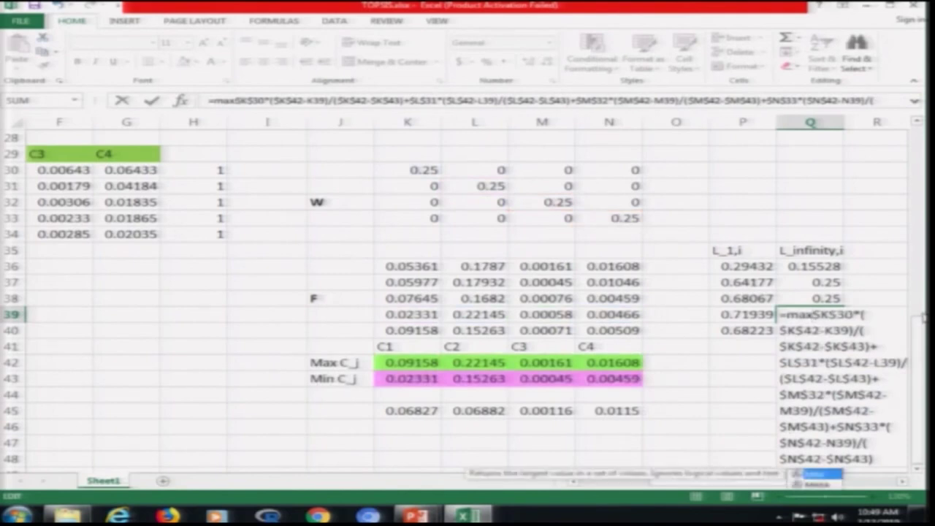
type("(")
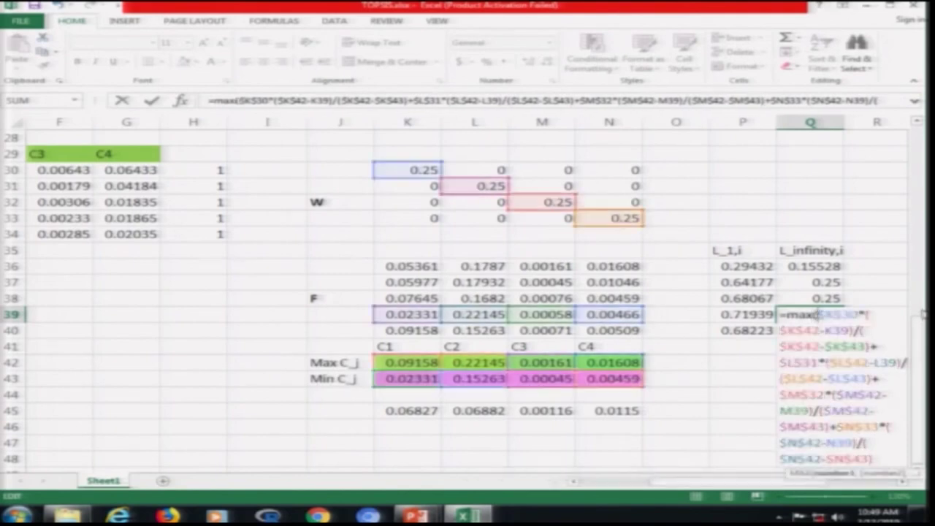
left_click(879, 348)
key("BackSpace")
type(",")
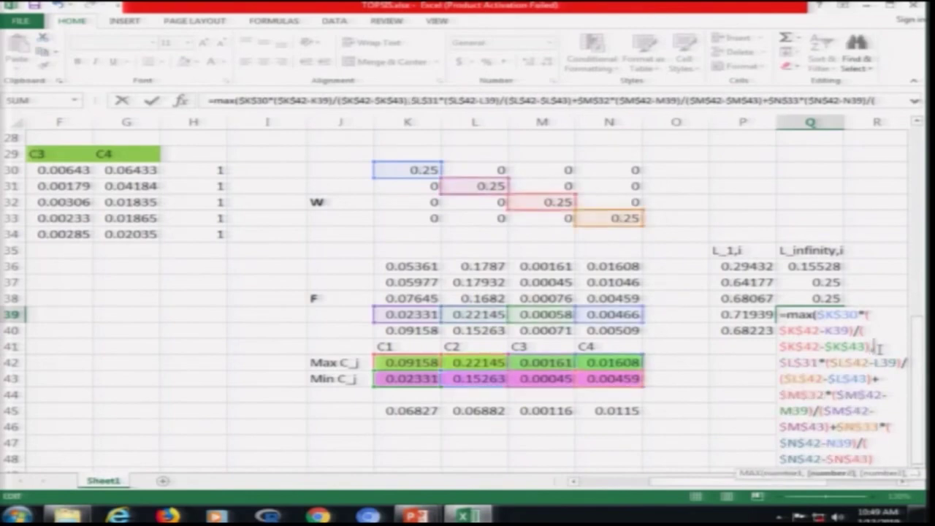
- Replace the plus signs before the C3 and C4 terms of the Q39 MAX formula with commas and commit it
left_click(880, 379)
key("BackSpace")
type(",")
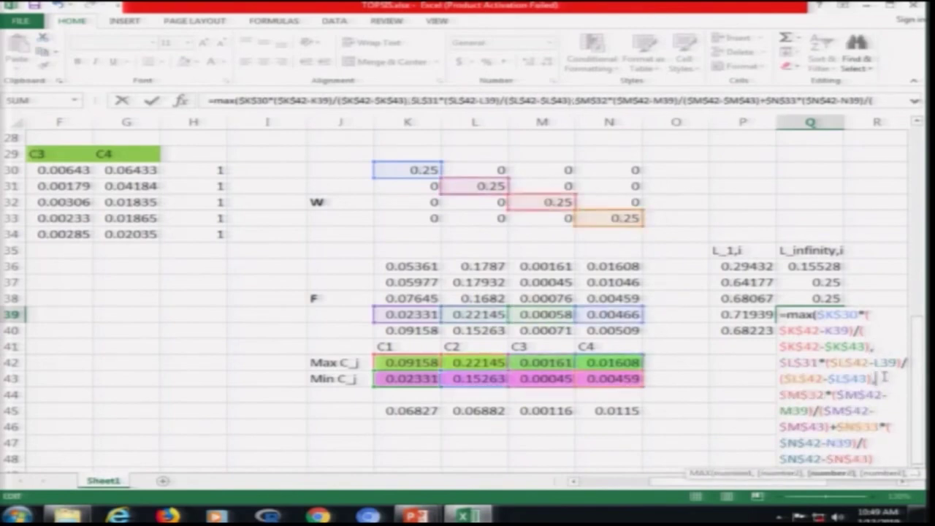
left_click(840, 426)
key("BackSpace")
type(",")
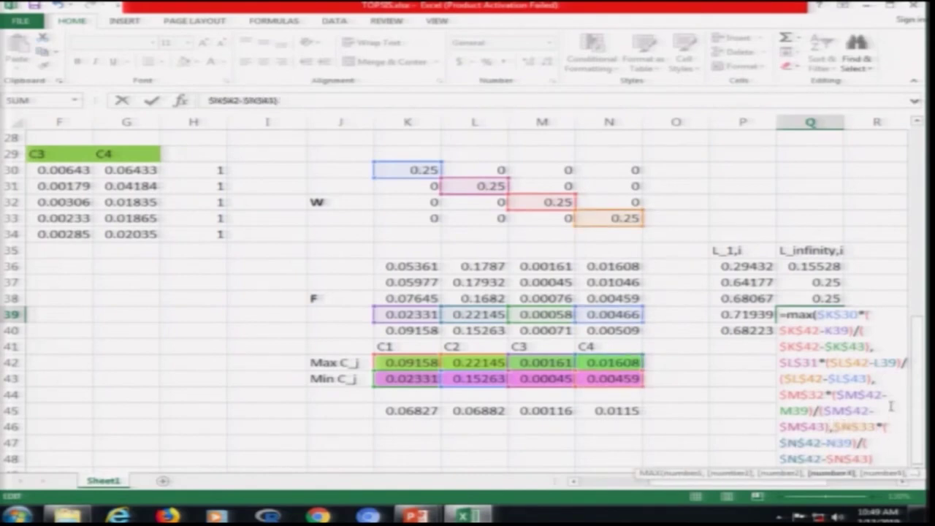
key("Return")
- Begin the Q40 formula with MAX( and replace the plus sign between its C1 and C2 terms with a comma
key("F2")
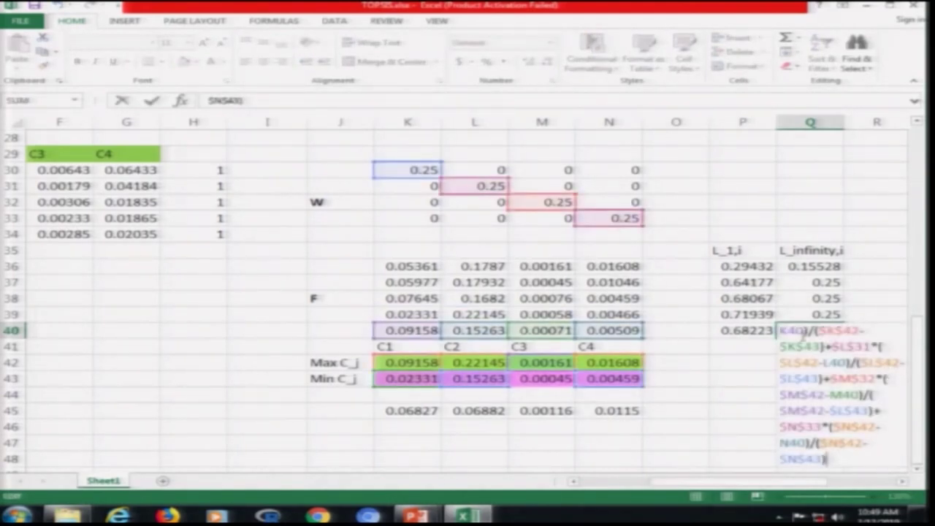
left_click(803, 332)
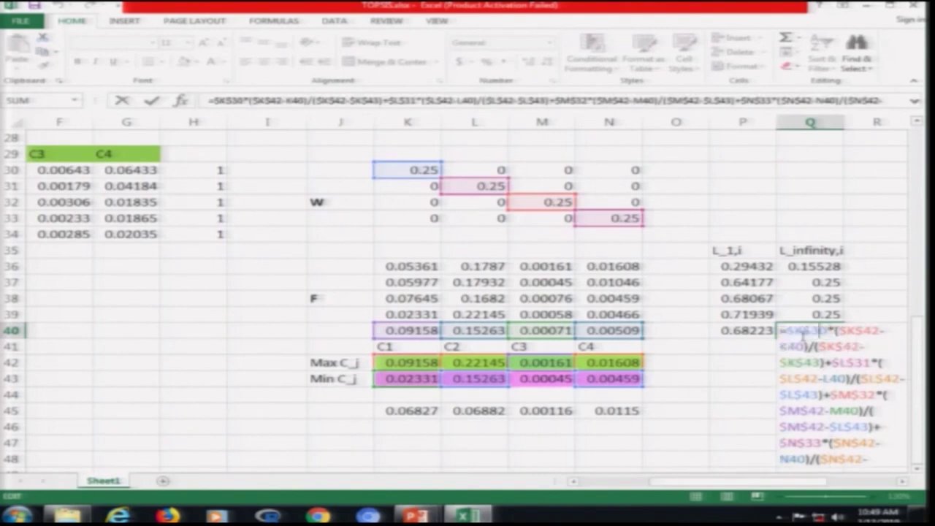
type("max(")
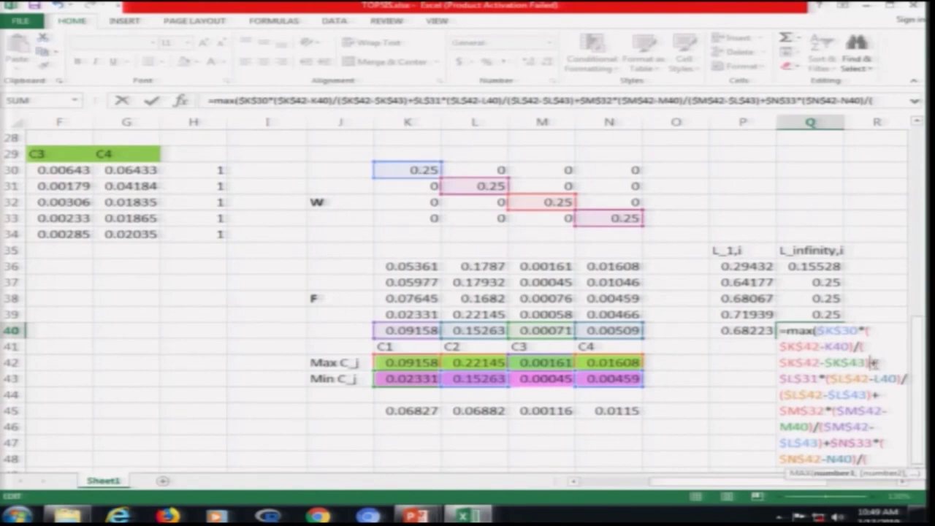
key("Delete")
type(",")
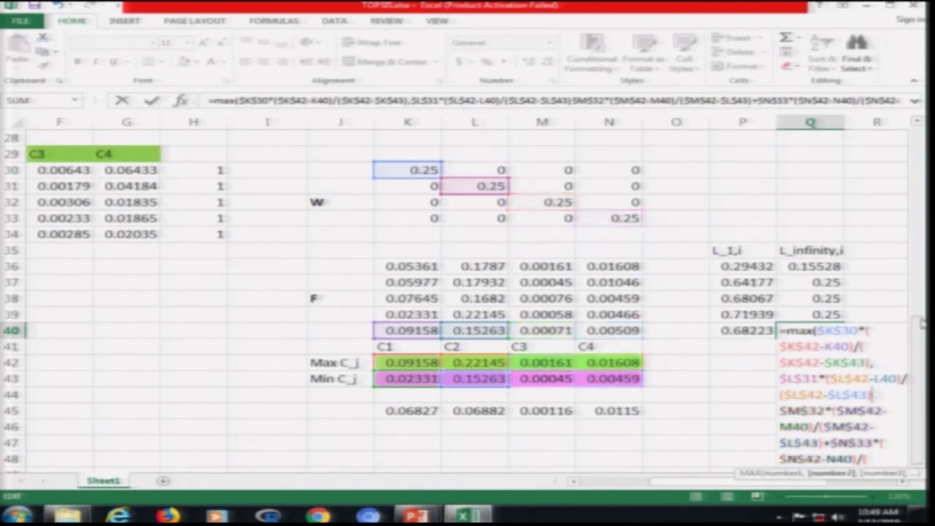
- Replace the plus signs before the C3 and C4 terms of Q40 with commas, close the MAX parenthesis and commit the formula
key("Delete")
type(",")
left_click(827, 444)
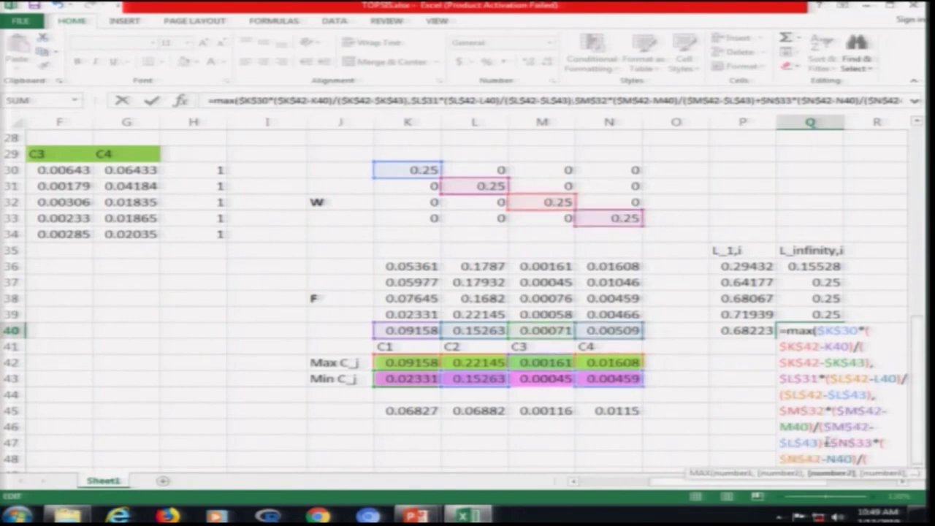
key("Delete")
type(",")
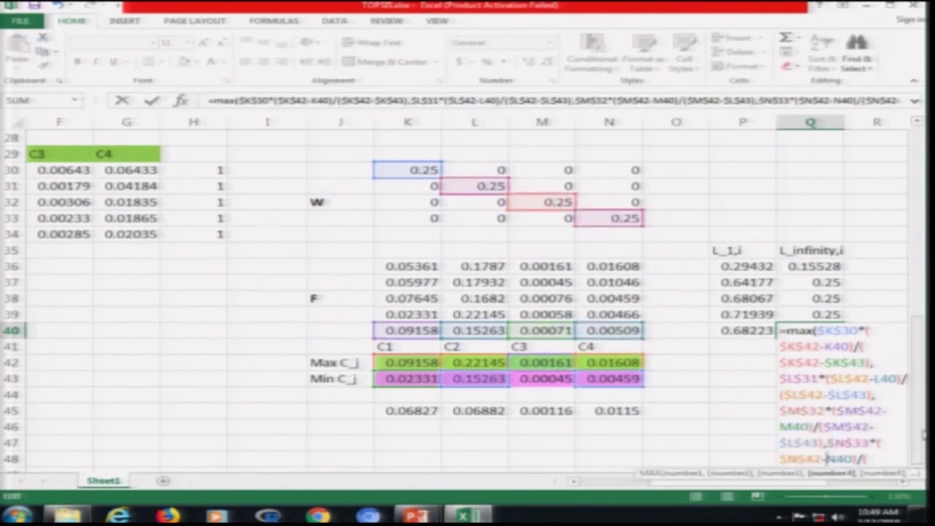
key("End")
type(")")
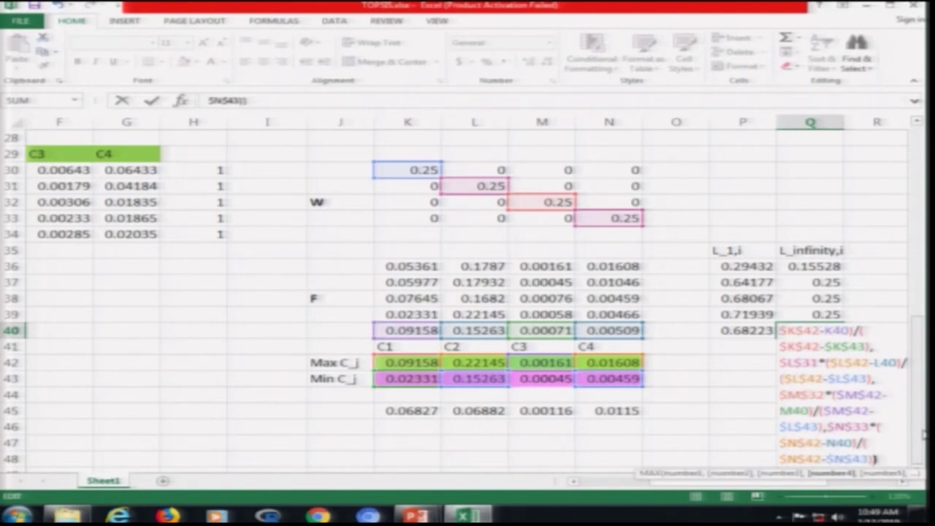
key("Return")
- Compare the L_infinity,i values in column Q with the VIKOR Step # 04 slide on the L_infinity norm in the PowerPoint presentation
key("Up")
key("Up")
key("Up")
key("Up")
key("Up")
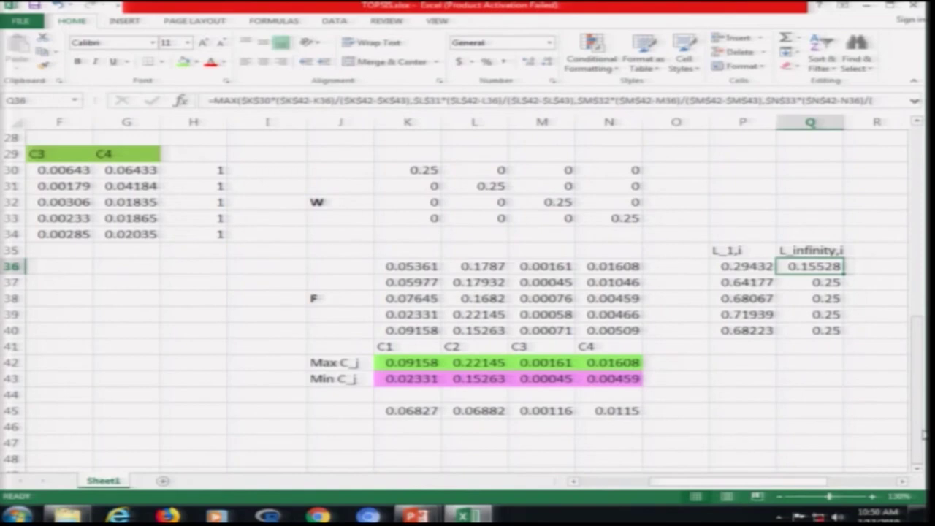
key("alt+Tab")
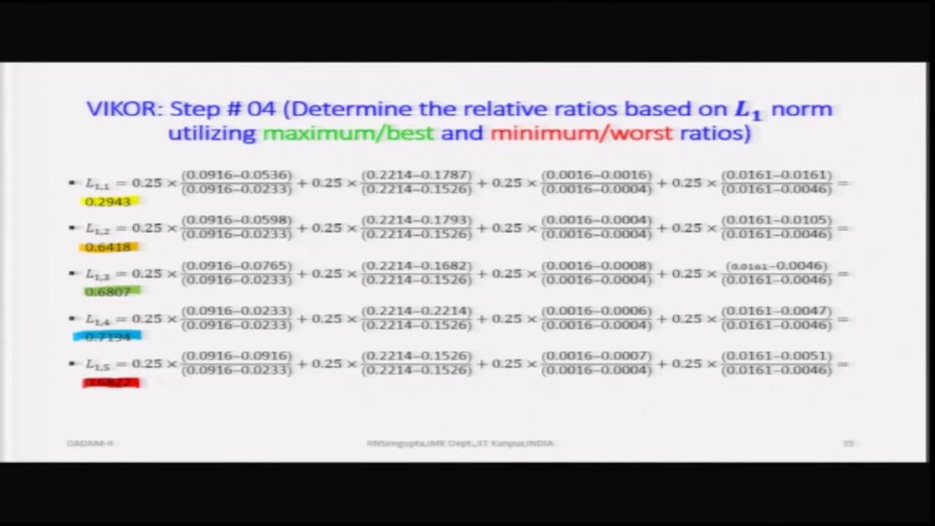
key("Right")
key("Right")
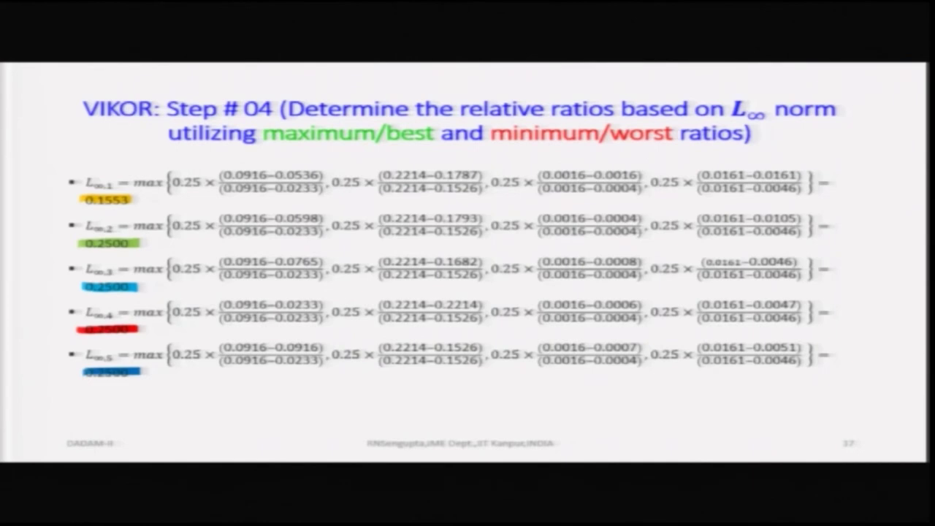
key("alt+Tab")
key("Down")
key("Down")
key("Down")
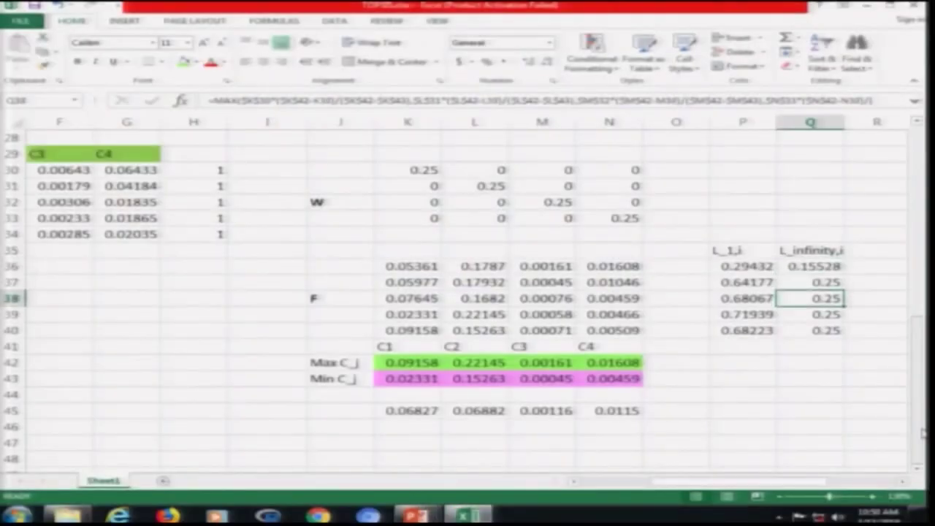
key("alt+Tab")
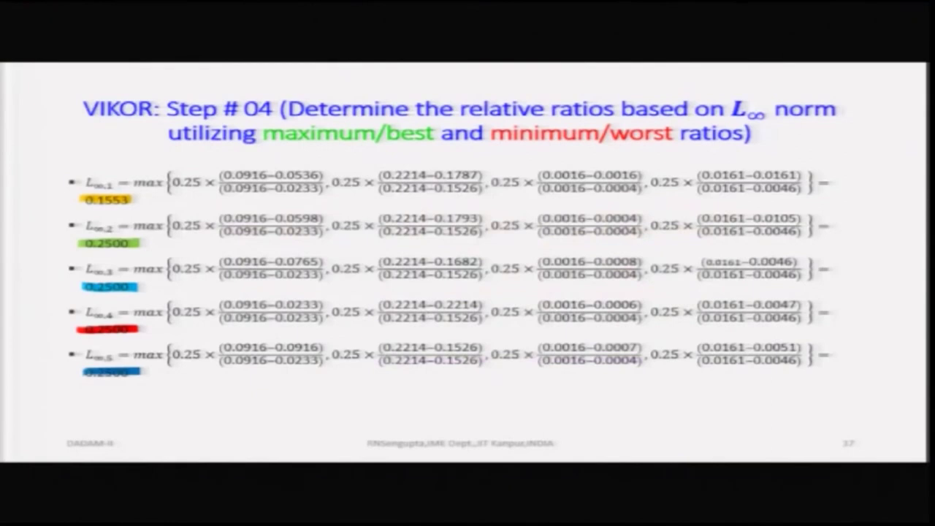
key("Right")
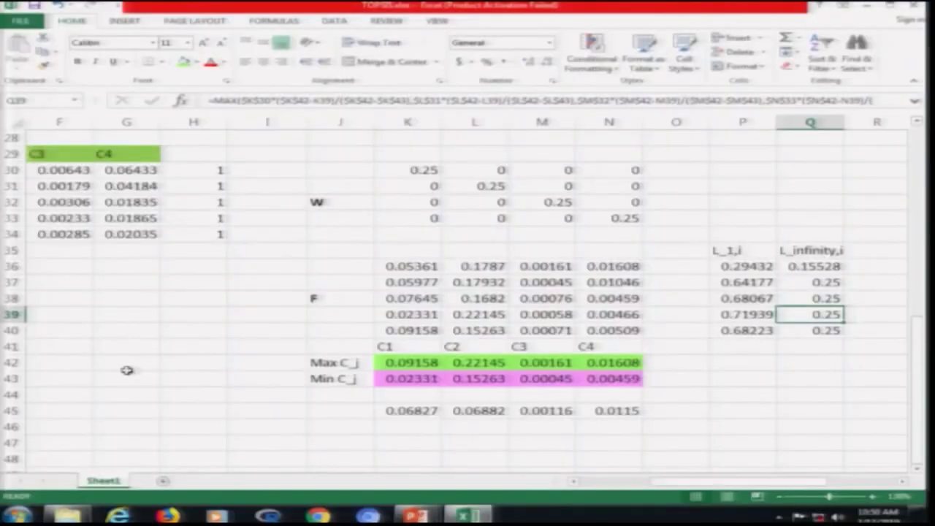
- Back in the Excel sheet, enter the label Max(L_1,i) in O42
key("Down")
key("Down")
key("Down")
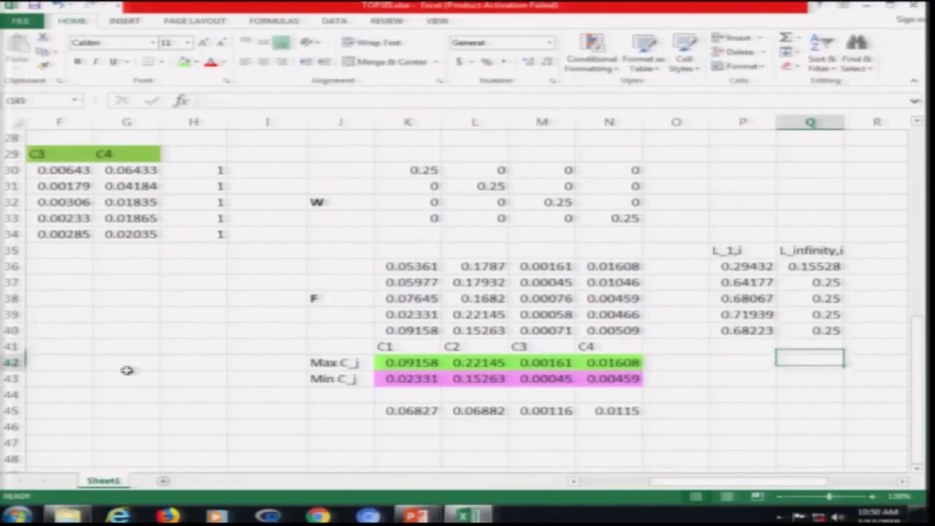
key("Left")
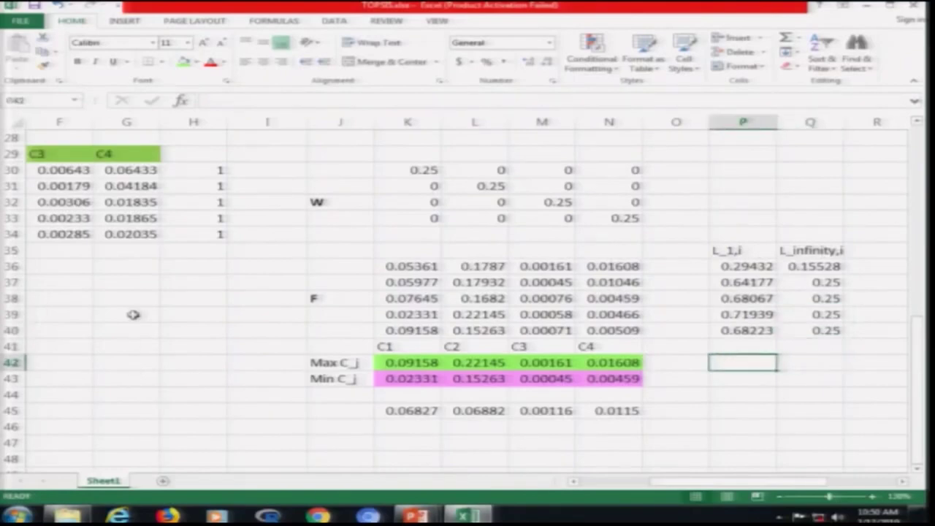
key("Left")
type("Max")
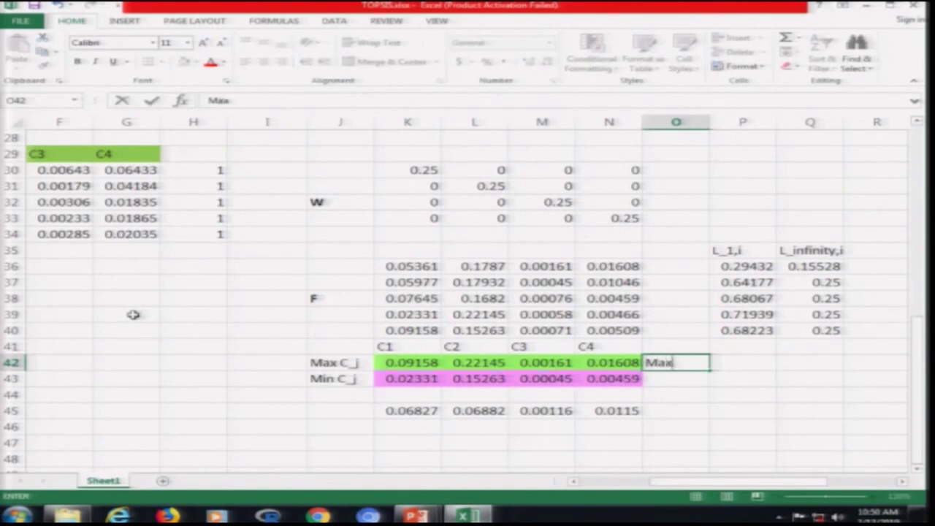
type("i")
type("l")
type("_1,i")
type(")")
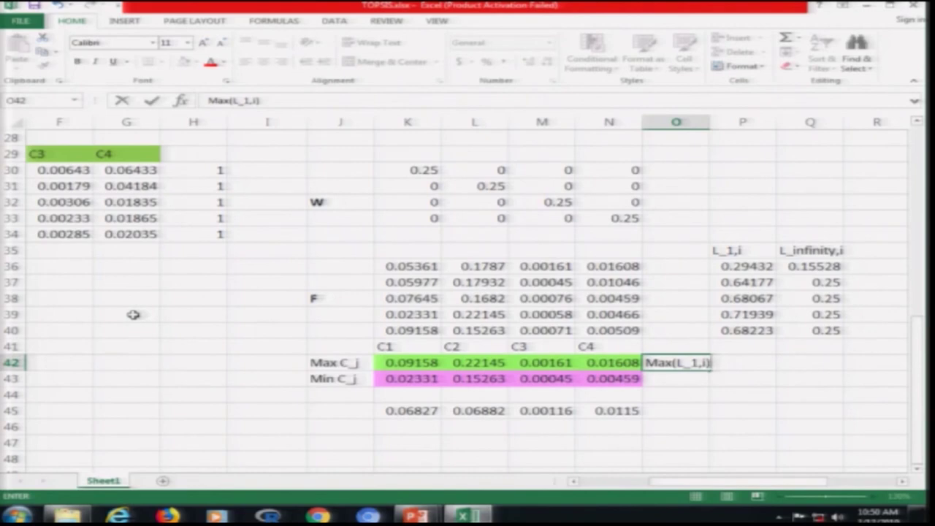
key("BackSpace")
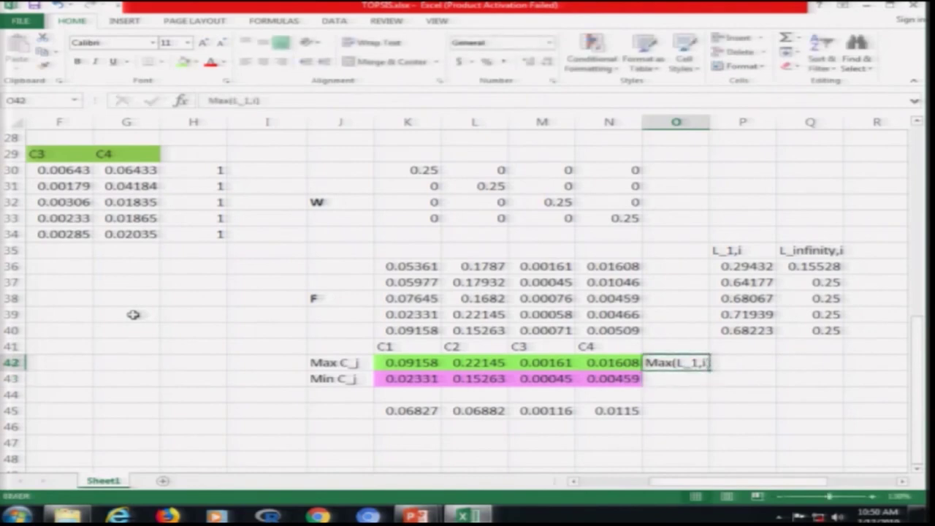
type(")")
- Change the index in the O42 label so that it reads Max(L_p,i)
key("Left")
key("Left")
key("shift+Left")
key("BackSpace")
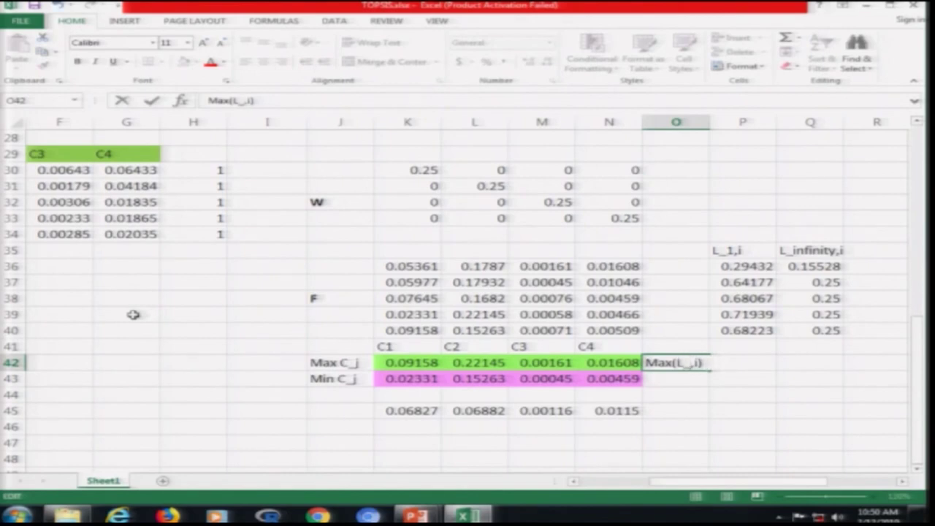
type("p")
key("Return")
- Copy the O42 label into O43 and change the copy to Min(L_p,i)
key("ctrl+c")
key("Down")
key("ctrl+v")
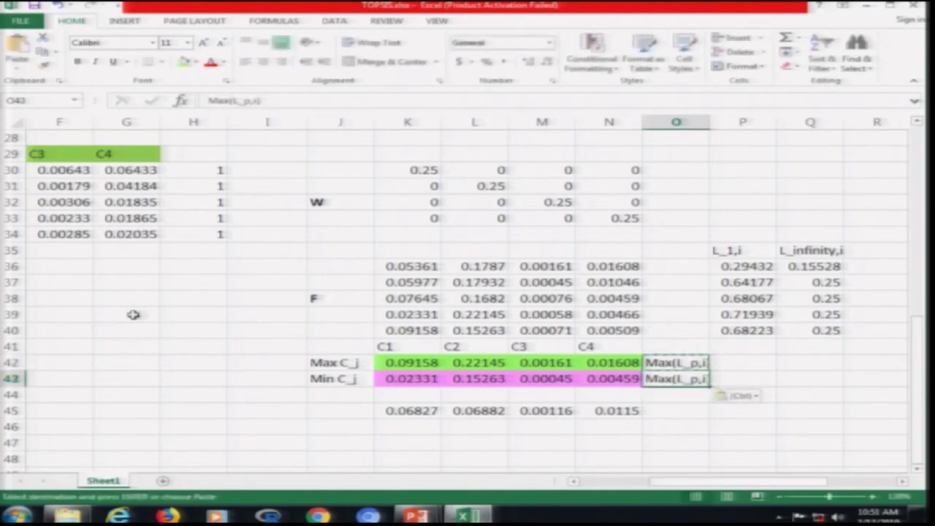
key("F2")
key("Left")
key("Left")
key("Left")
key("Left")
key("Left")
key("Left")
key("Left")
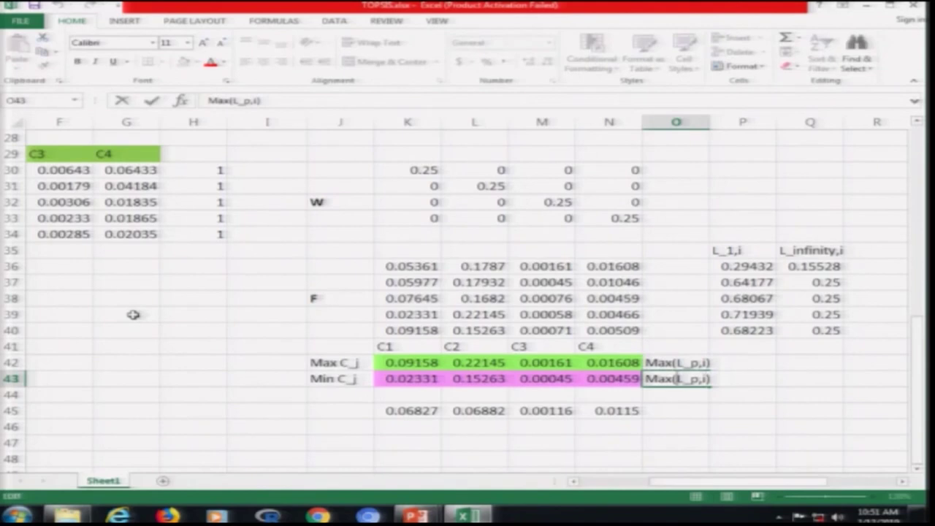
key("BackSpace")
key("BackSpace")
type("in")
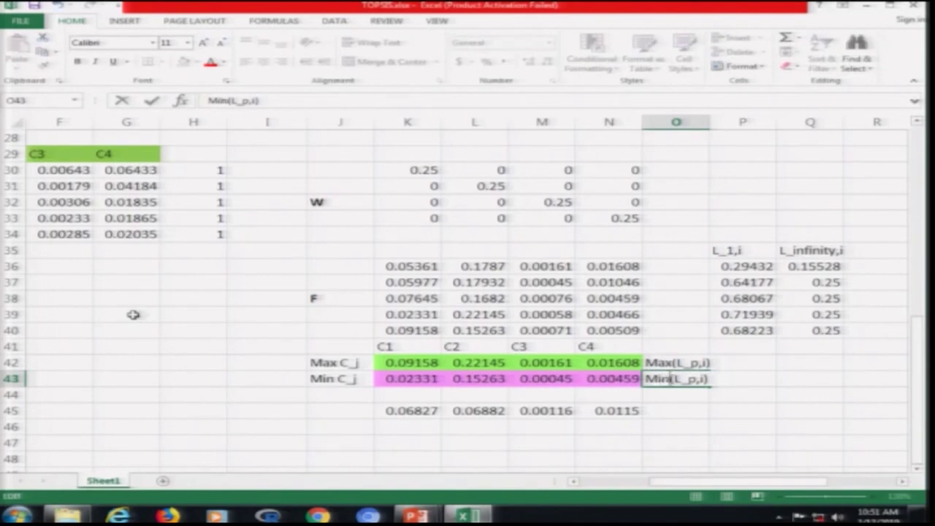
key("Return")
- Enter the formula =MAX(P36:P40) in P42 for the maximum of the L_1,i column
key("Up")
key("Up")
key("Right")
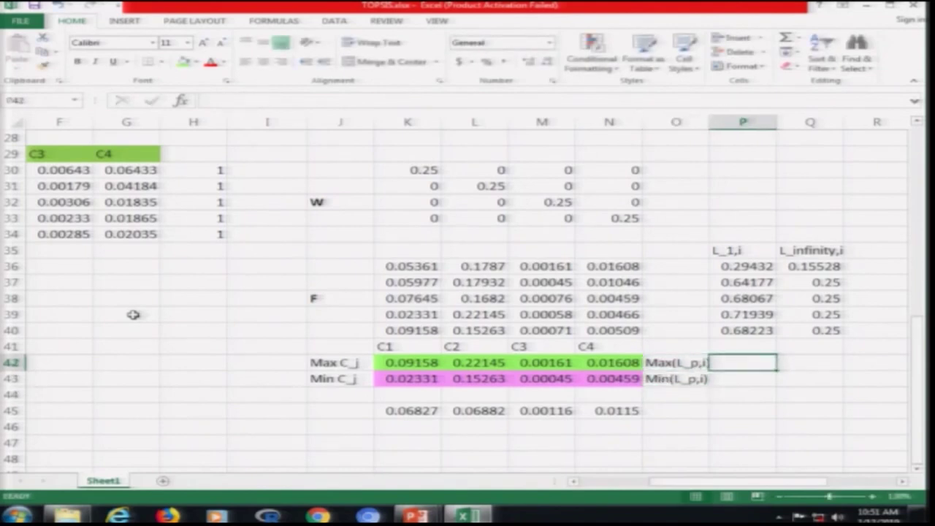
type("=max")
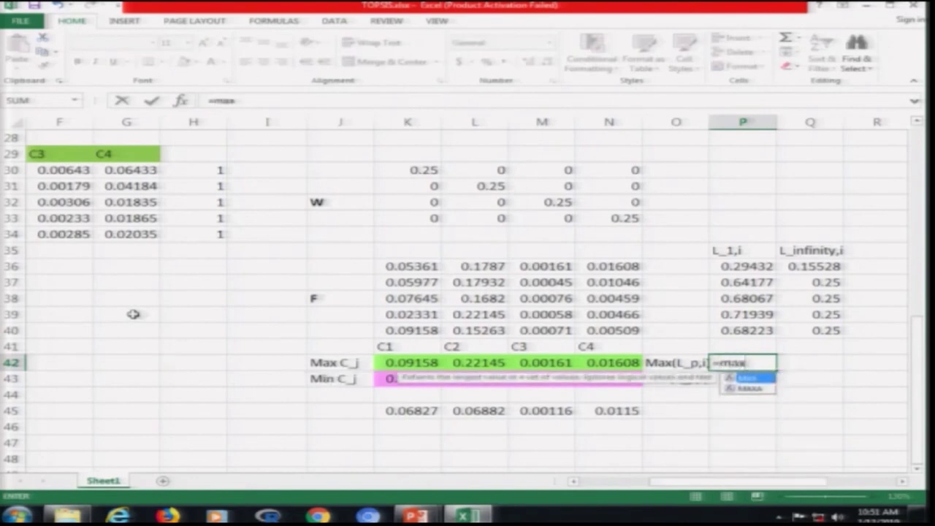
type("(")
key("Up")
key("Up")
key("shift+Up")
key("shift+Up")
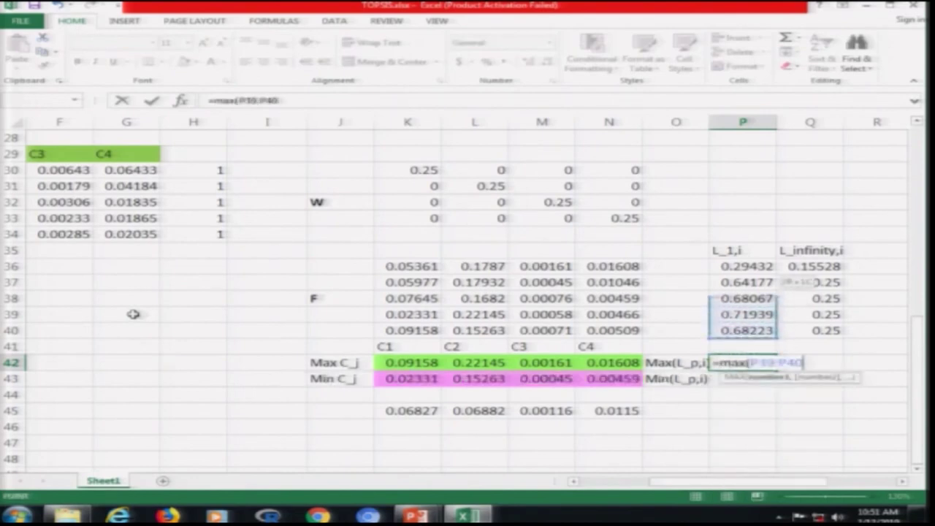
key("shift+Up")
key("shift+Up")
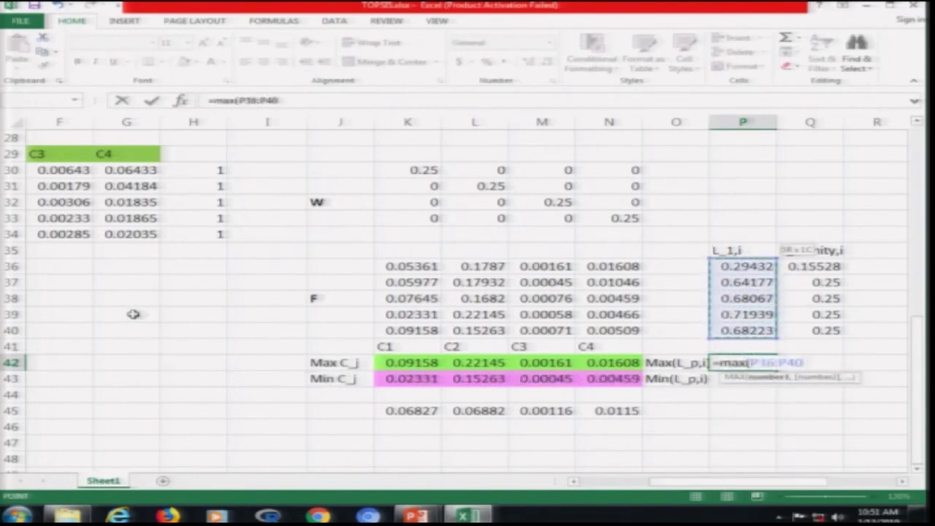
key("Return")
- Copy the P42 MAX formula into Q42 for the L_infinity,i column
key("Up")
key("ctrl+c")
key("Right")
key("ctrl+v")
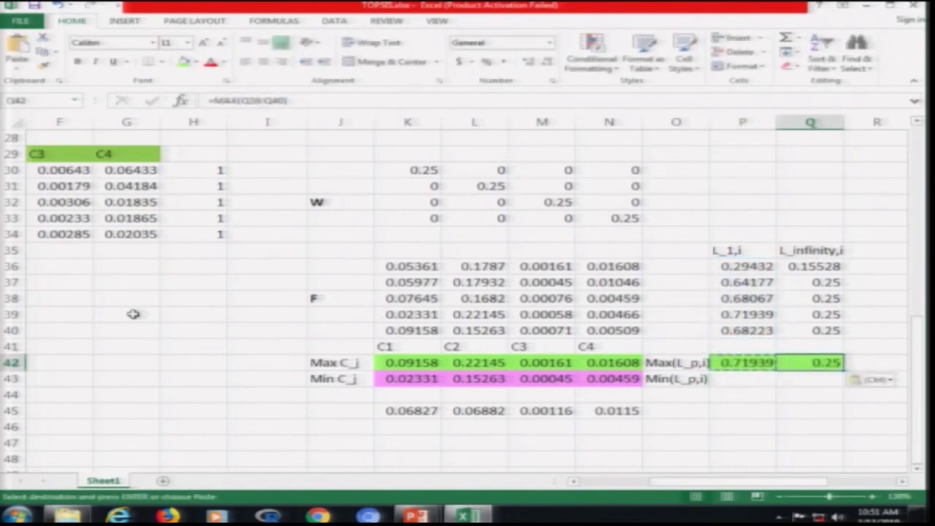
- Enter the formula =MIN(P36:P40) in P43 for the minimum of the L_1,i column
key("Down")
key("Left")
type("=min")
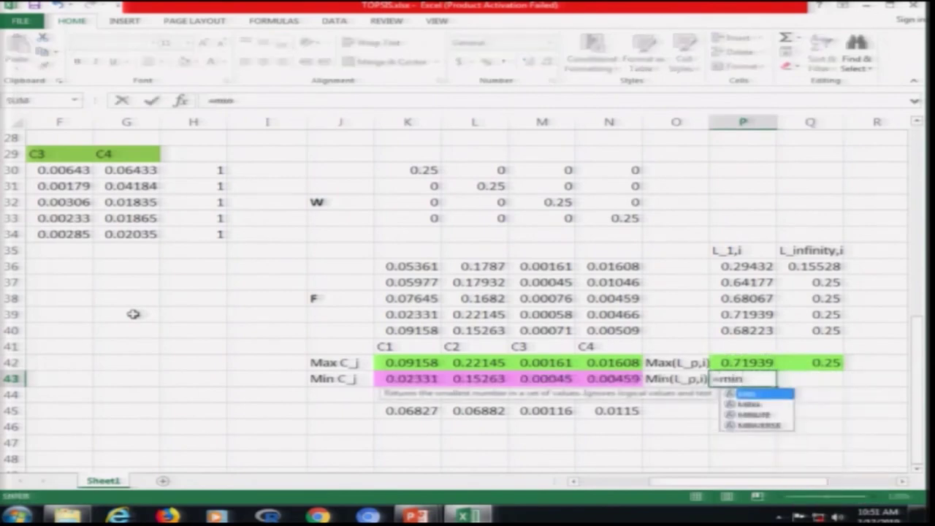
type("(")
key("Up")
key("Up")
key("Up")
key("shift+Up")
key("shift+Up")
key("shift+Up")
key("shift+Up")
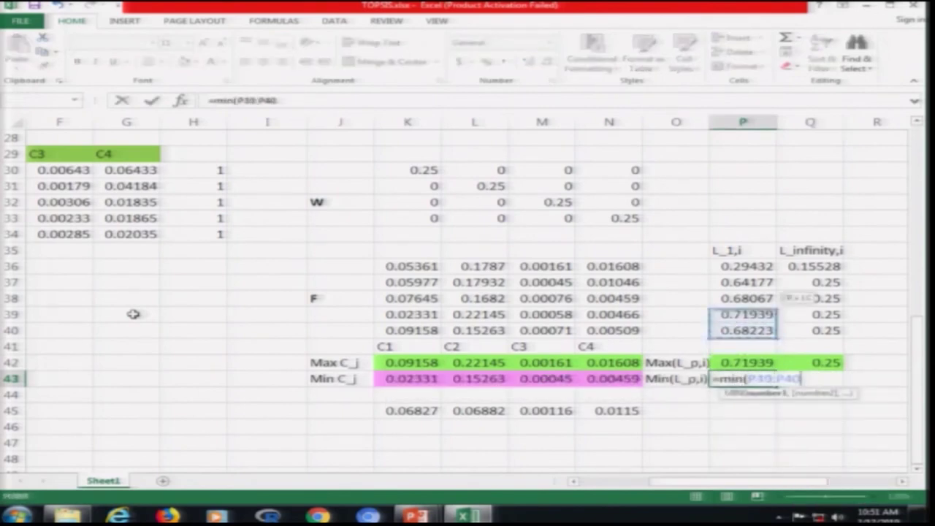
type(")")
key("Return")
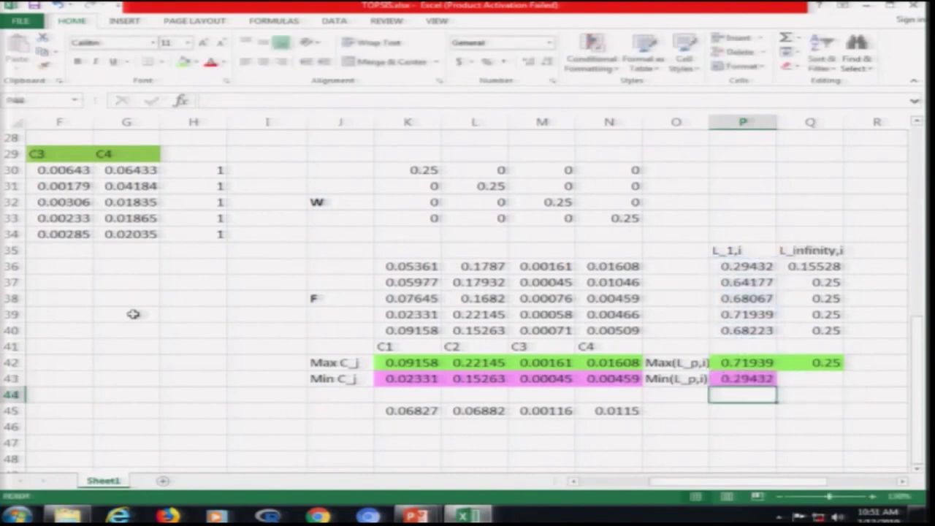
- Copy the P43 MIN formula into Q43 for the L_infinity,i column
key("Up")
key("ctrl+c")
key("Right")
key("ctrl+v")
key("Up")
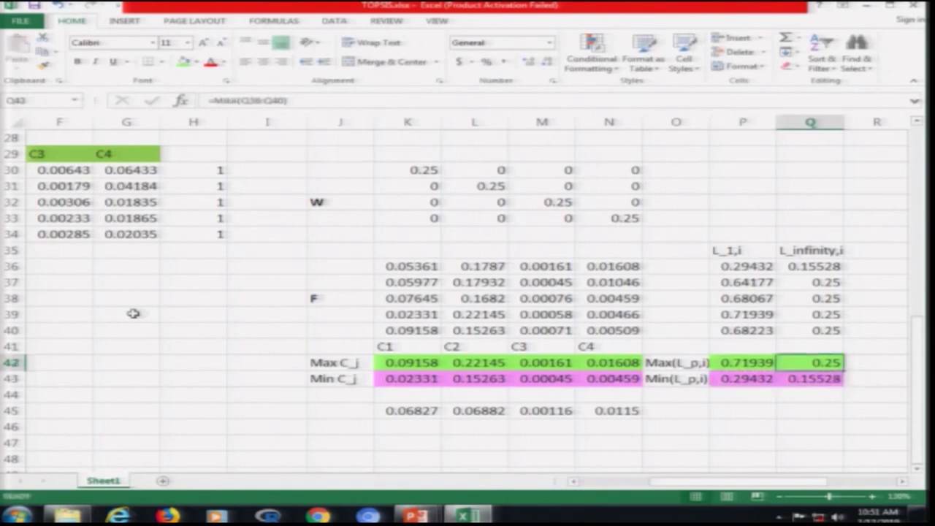
- Examine the maximum and minimum results in O42:Q43 against the L_1,i values and their formulas
key("Left")
key("Left")
key("shift+Down")
key("shift+Right")
key("shift+Right")
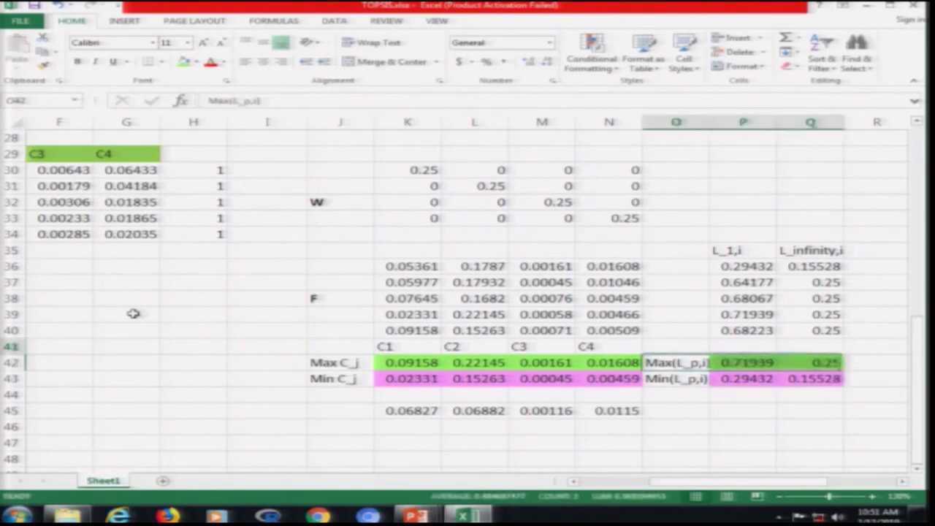
key("Up")
key("Up")
key("Up")
key("Up")
key("Up")
key("Up")
key("Right")
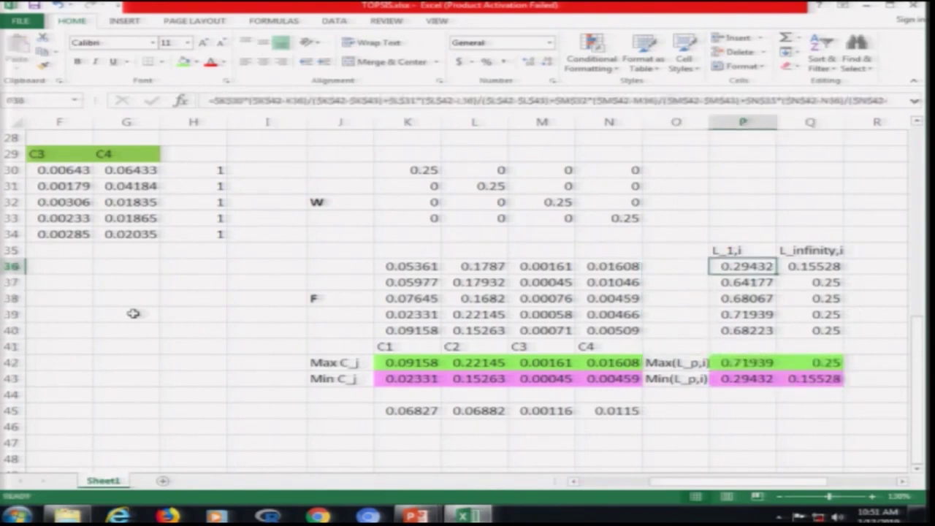
key("Down")
key("Down")
key("Down")
key("Down")
key("Down")
key("Down")
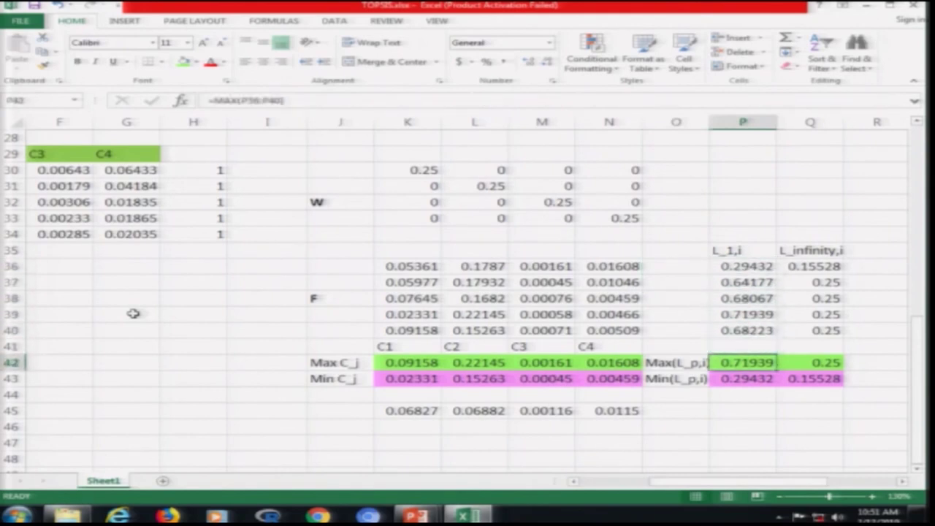
key("Left")
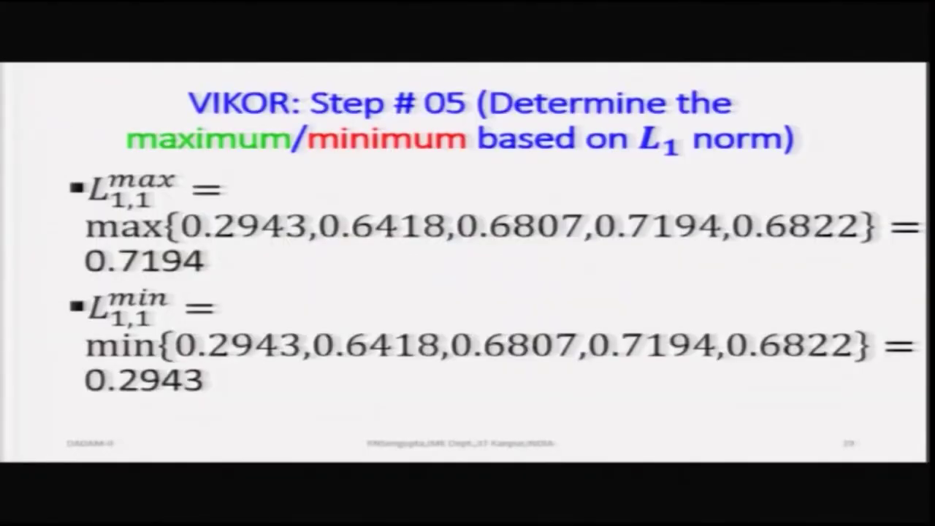
key("Right")
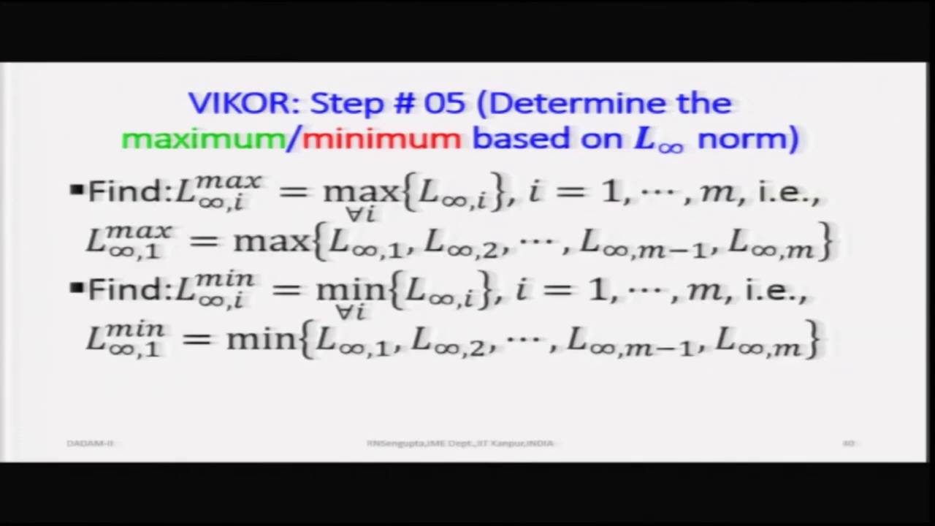
key("Right")
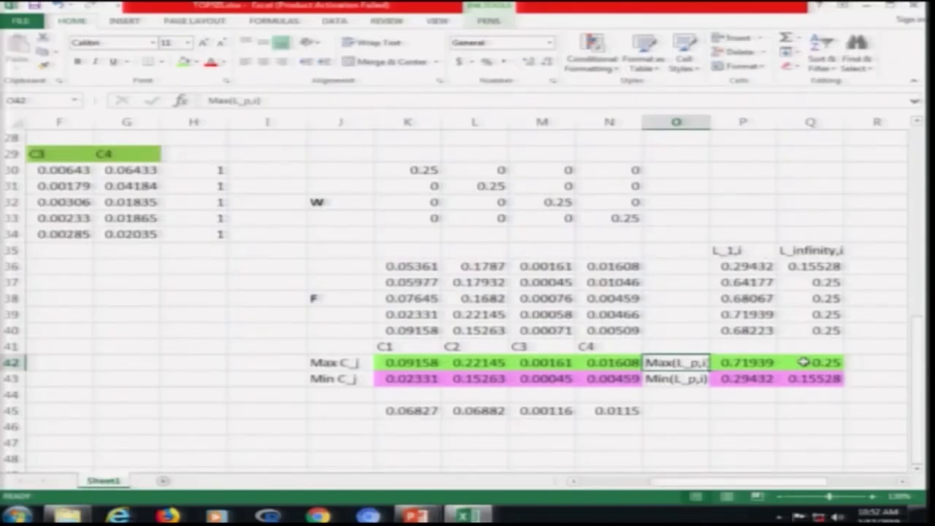
key("Right")
key("Up")
key("Up")
key("Down")
key("Down")
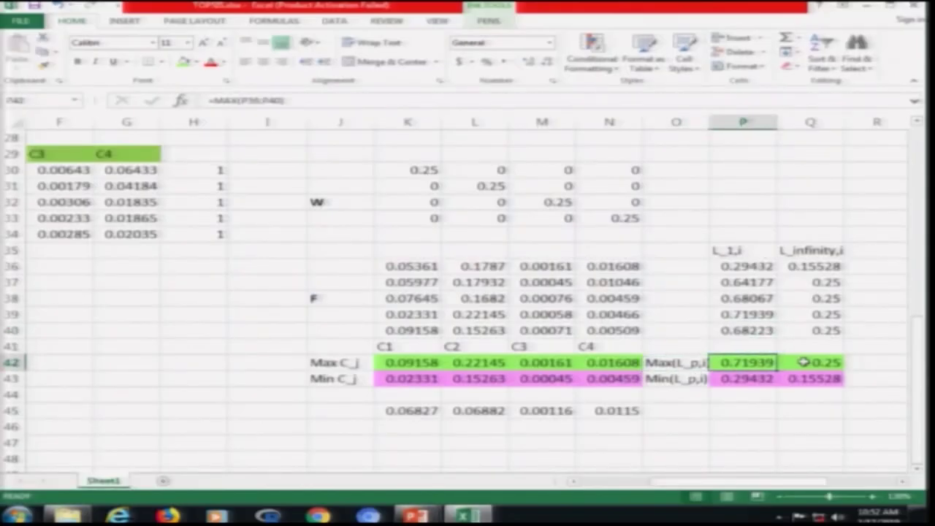
key("Left")
key("shift+Right")
key("shift+Right")
key("shift+Down")
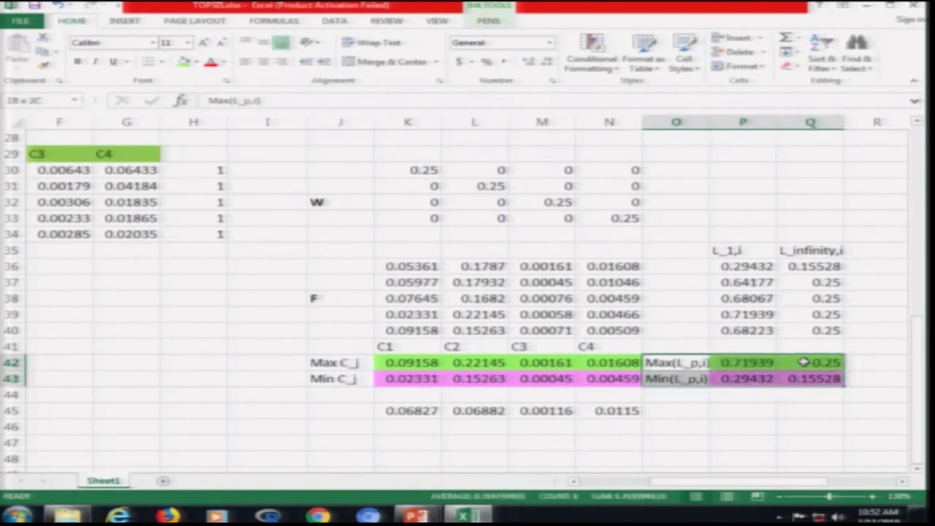
key("ctrl+q")
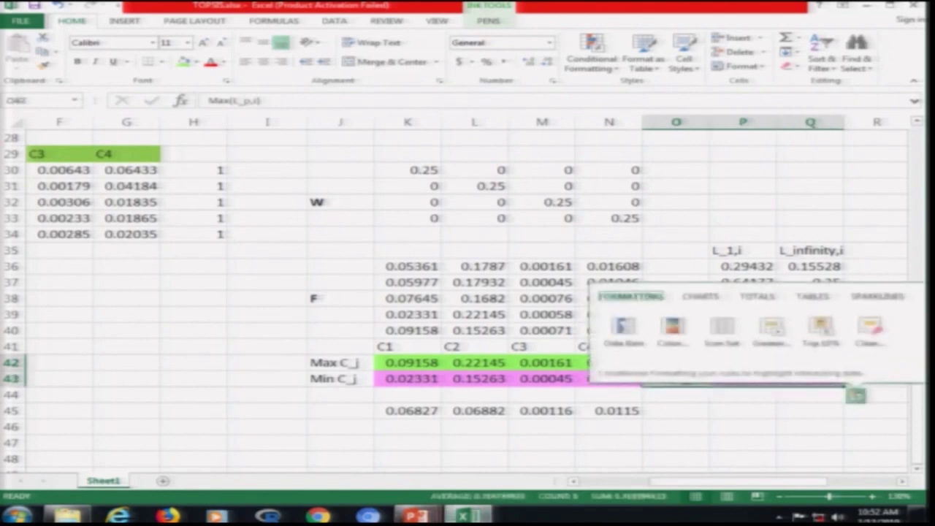
key("Escape")
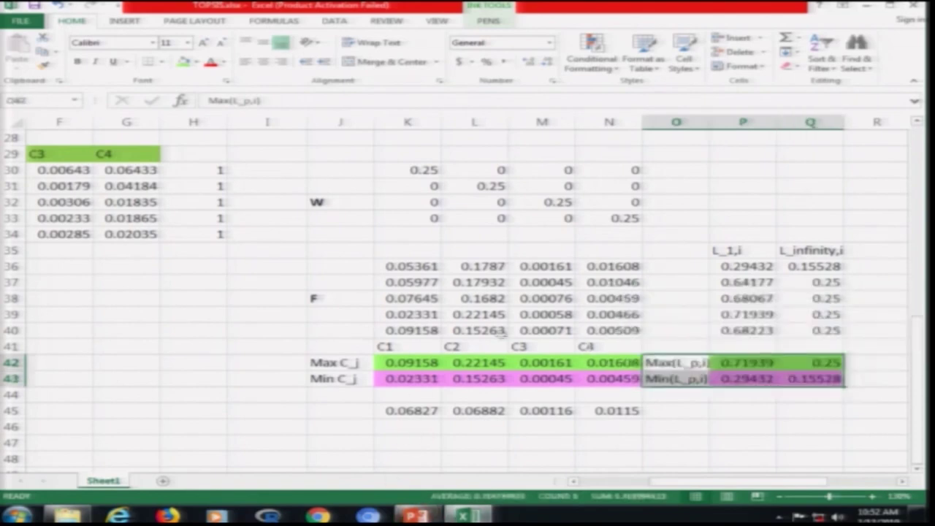
double_click(742, 250)
left_click_drag(779, 251, 811, 251)
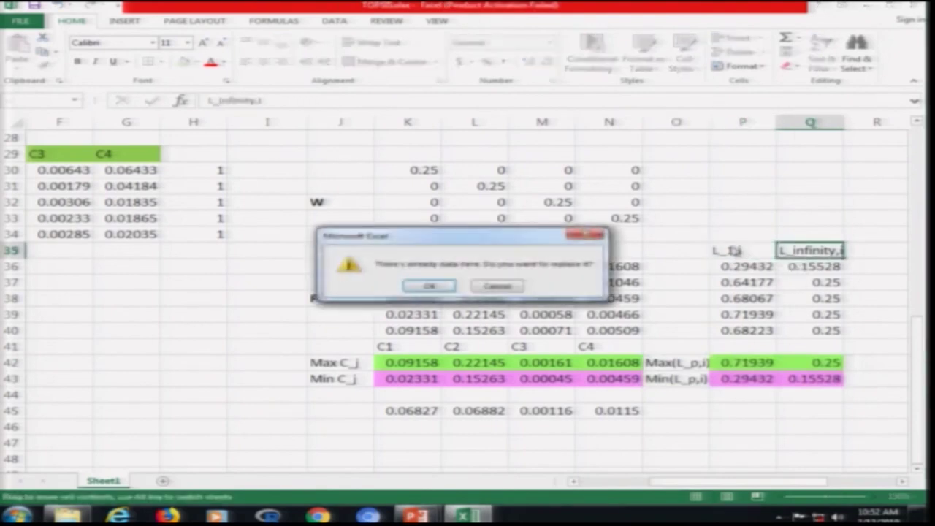
key("Escape")
- Label the alternatives A1, A2, A3, A4 and A5 in cells O36 to O40
left_click(698, 267)
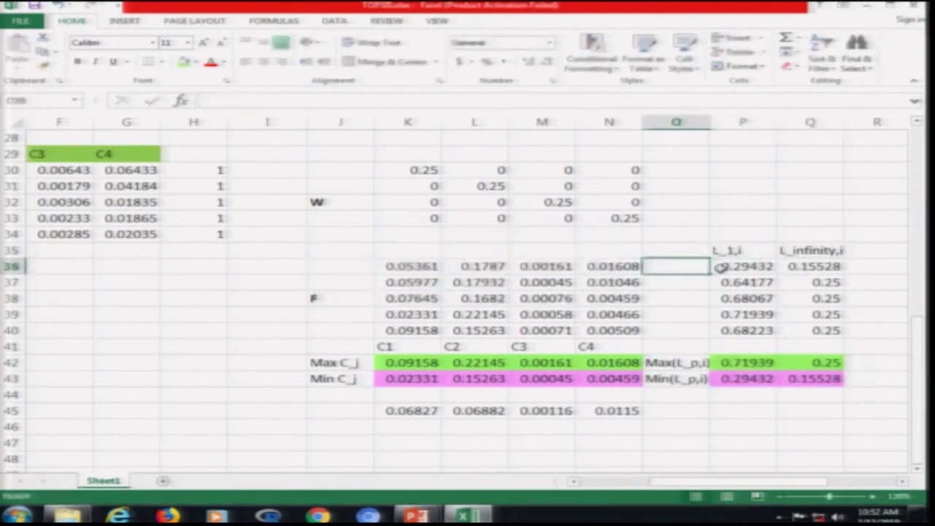
type("A1")
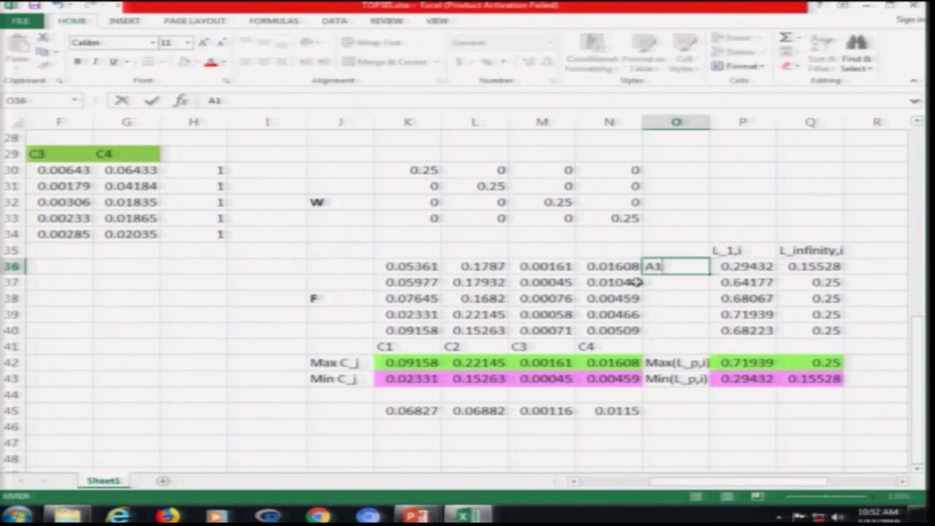
key("Return")
type("A2")
key("Return")
type("A3")
key("Return")
type("A4")
key("Return")
type("A5")
key("Up")
- Insert a line chart of the L_1,i and L_infinity,i values for A1 to A5 from the range O35:Q40
key("Up")
key("Up")
key("Up")
key("Up")
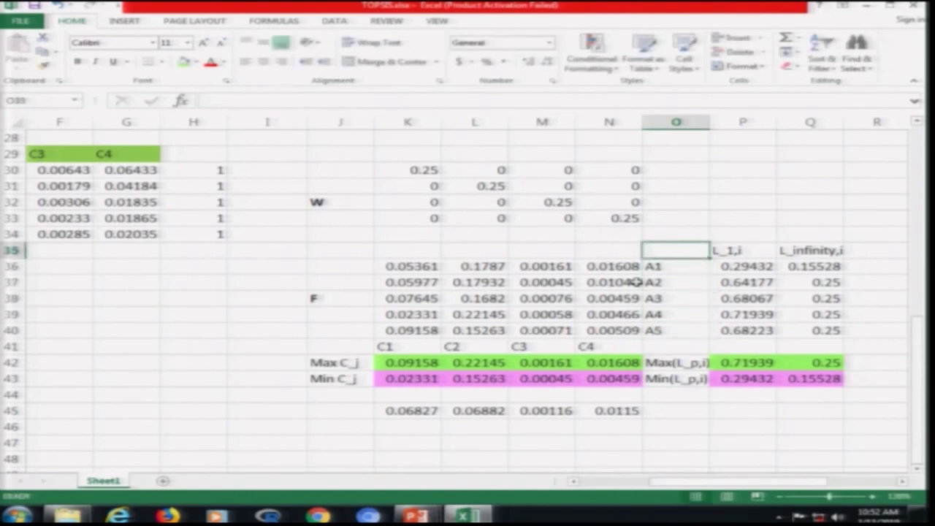
key("shift+Right")
key("shift+Right")
key("shift+Down")
key("shift+Down")
key("shift+Down")
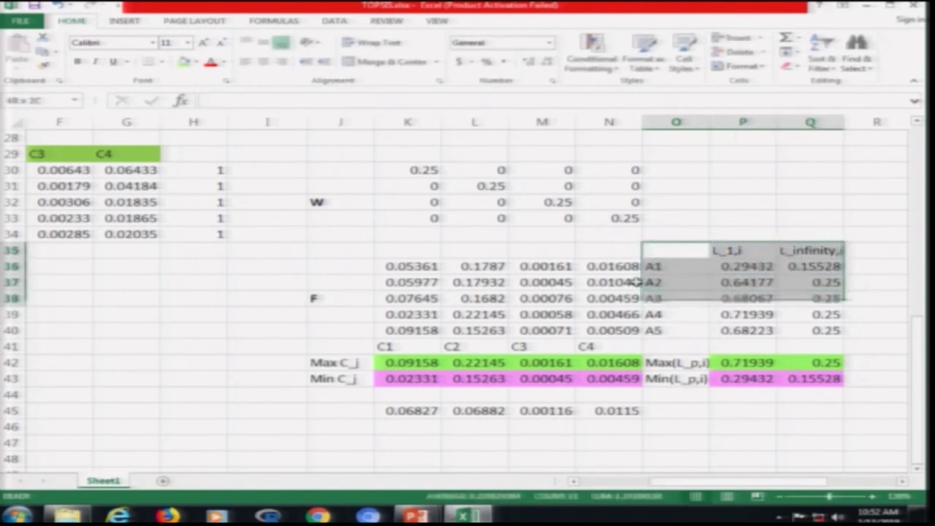
key("shift+Down")
key("shift+Down")
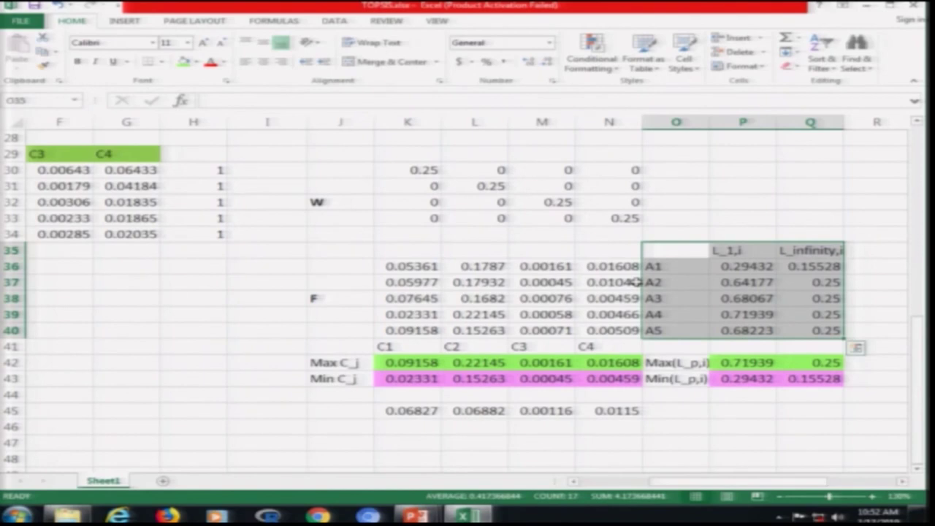
key("ctrl+q")
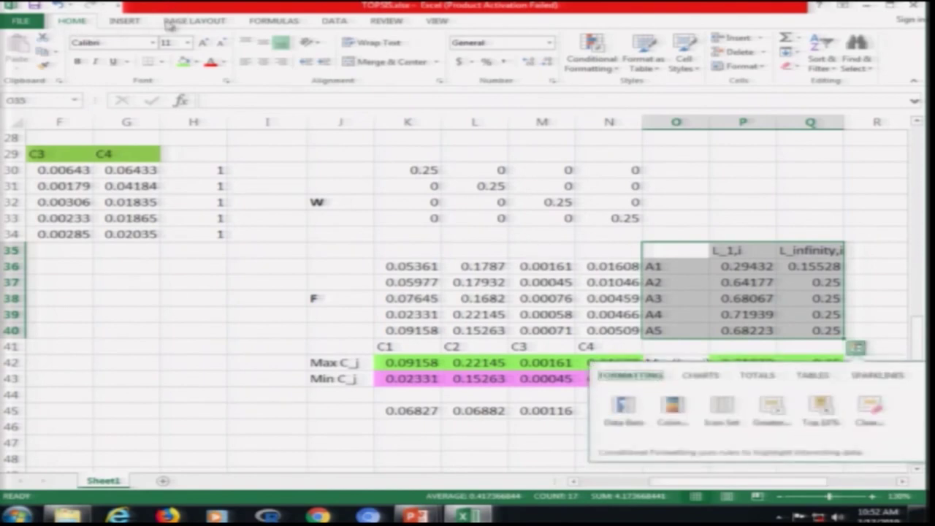
key("Escape")
left_click(125, 22)
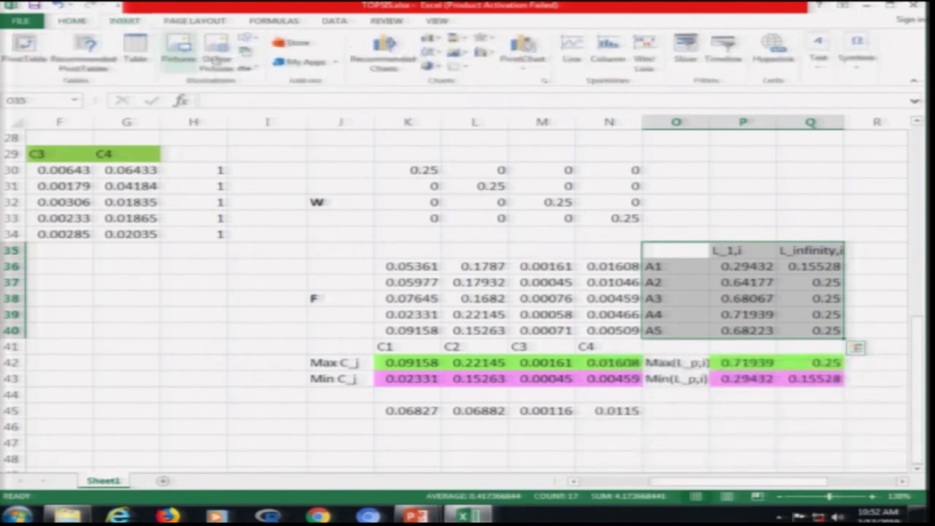
left_click(438, 54)
left_click(443, 91)
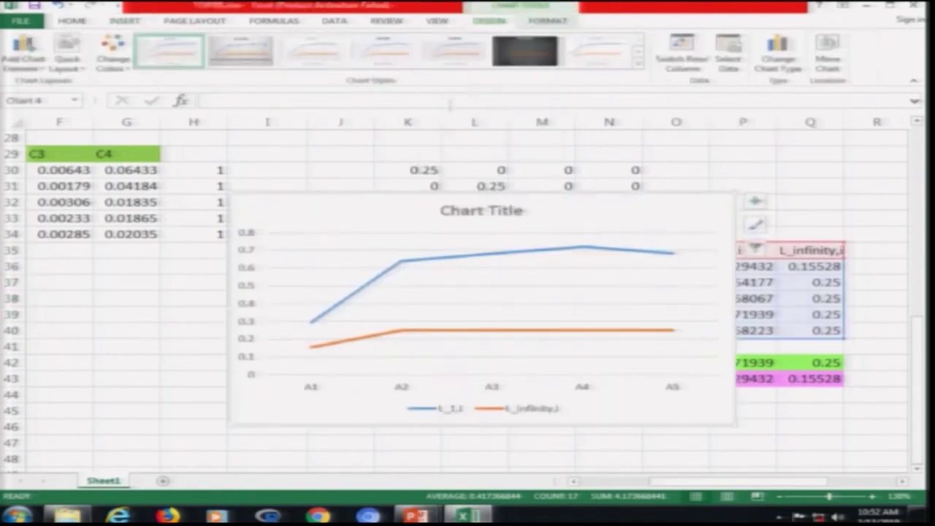
left_click(307, 378)
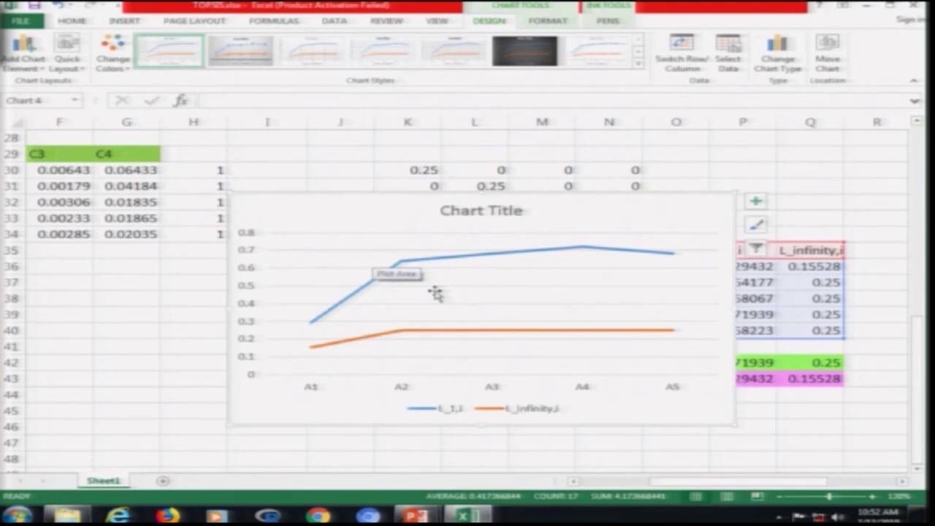
- Move the title of the L_1,i and L_infinity,i chart off-centre to the left above the plot
left_click_drag(368, 187, 263, 161)
key("Left")
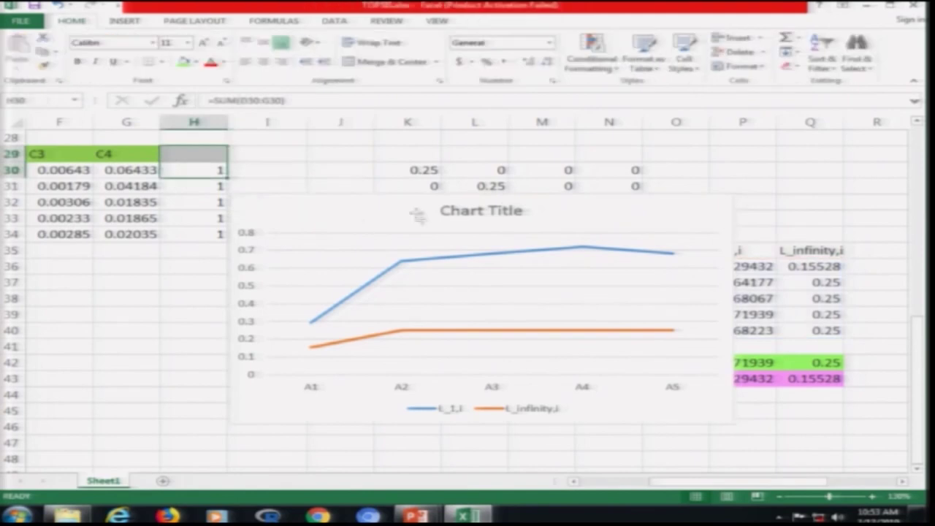
left_click(632, 213)
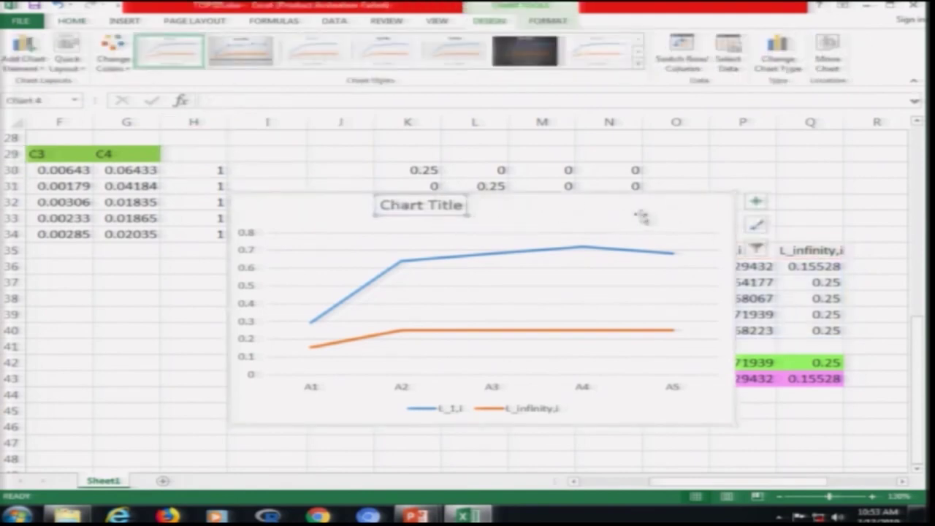
left_click(803, 407)
- Insert a line chart of the Max(L_p,i) and Min(L_p,i) rows from the range O42:Q43
left_click(744, 362)
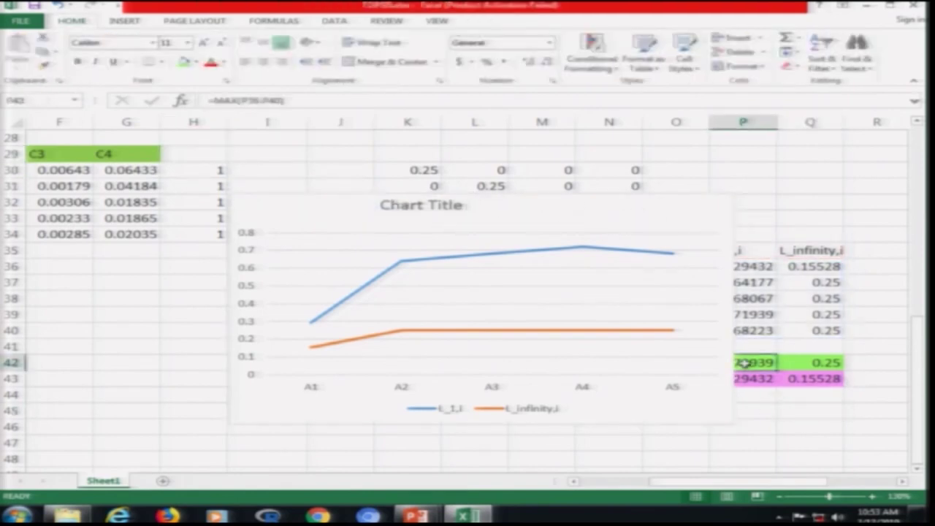
key("Left")
key("shift+Right")
key("shift+Right")
key("shift+Down")
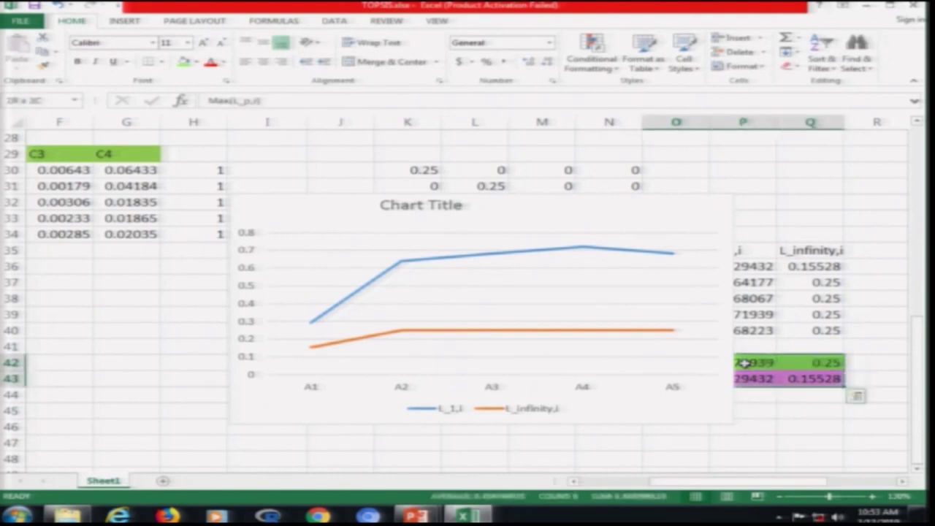
key("ctrl+q")
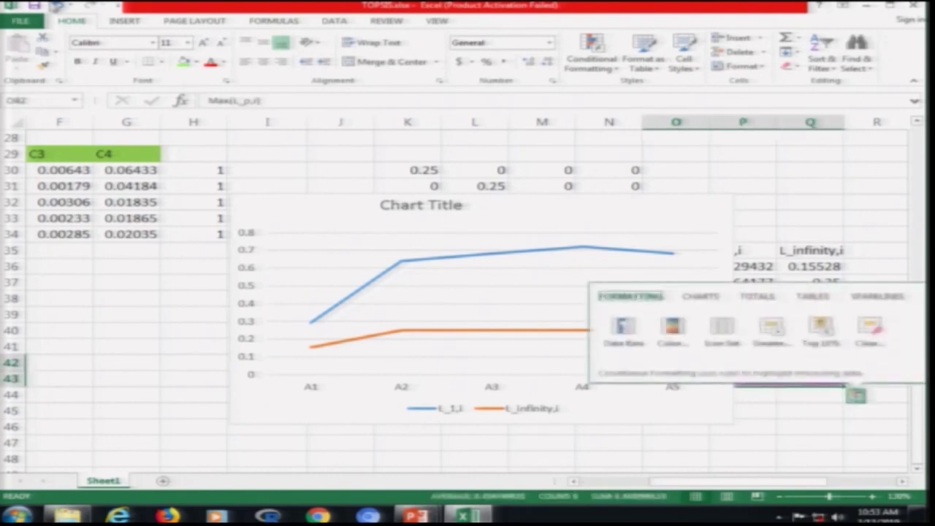
left_click(124, 20)
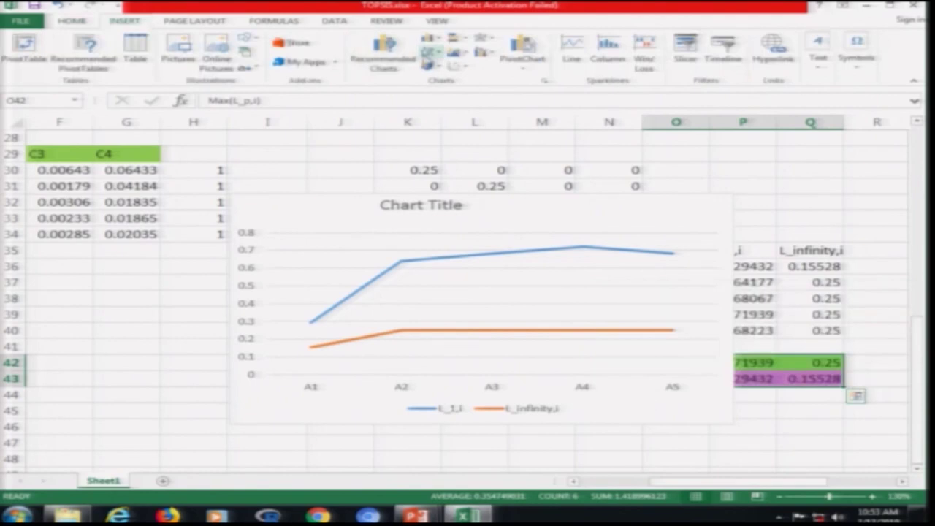
left_click(442, 57)
left_click(445, 87)
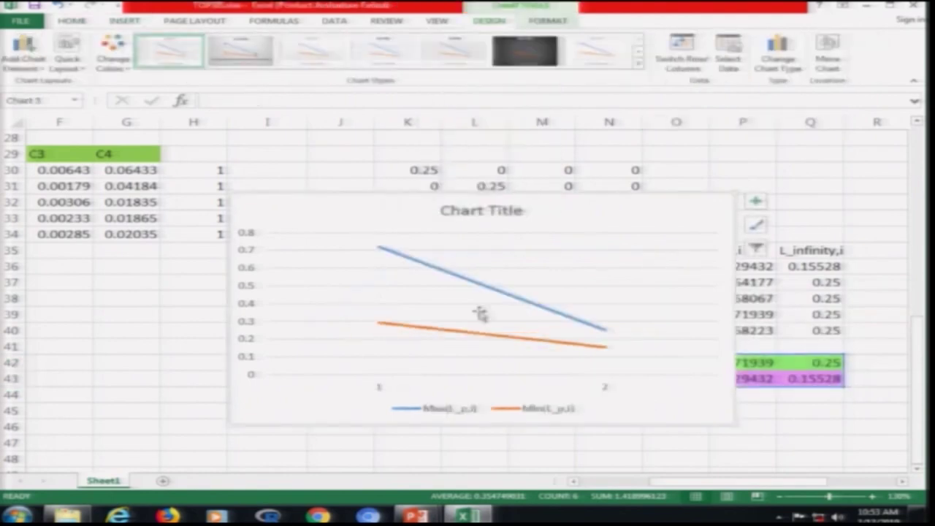
left_click_drag(376, 207, 188, 159)
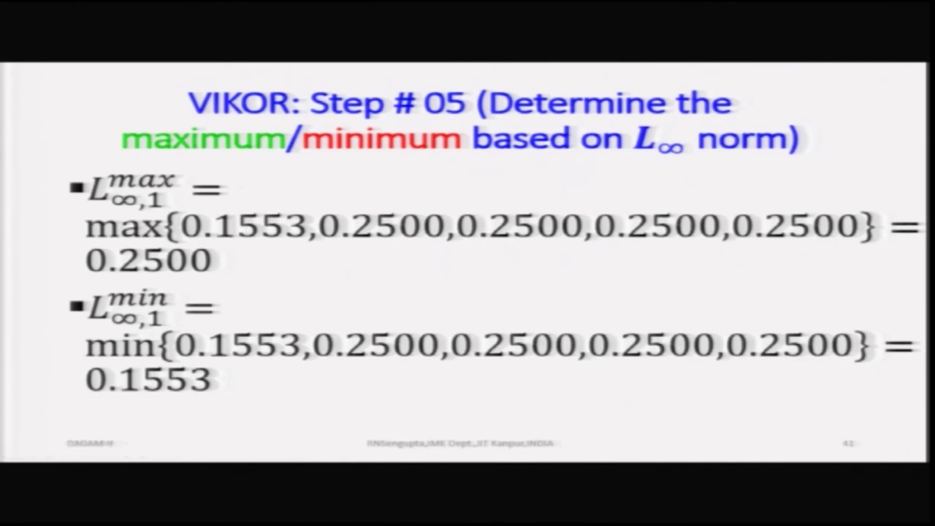
key("Right")
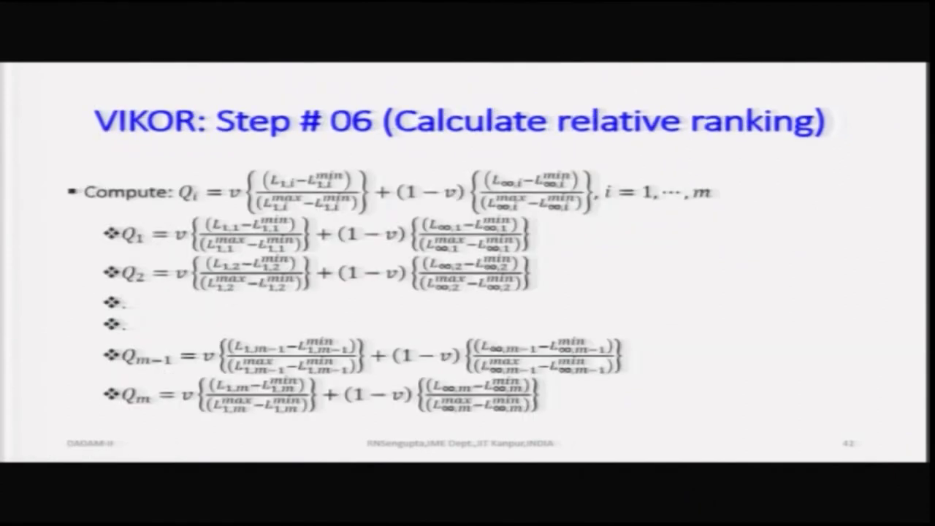